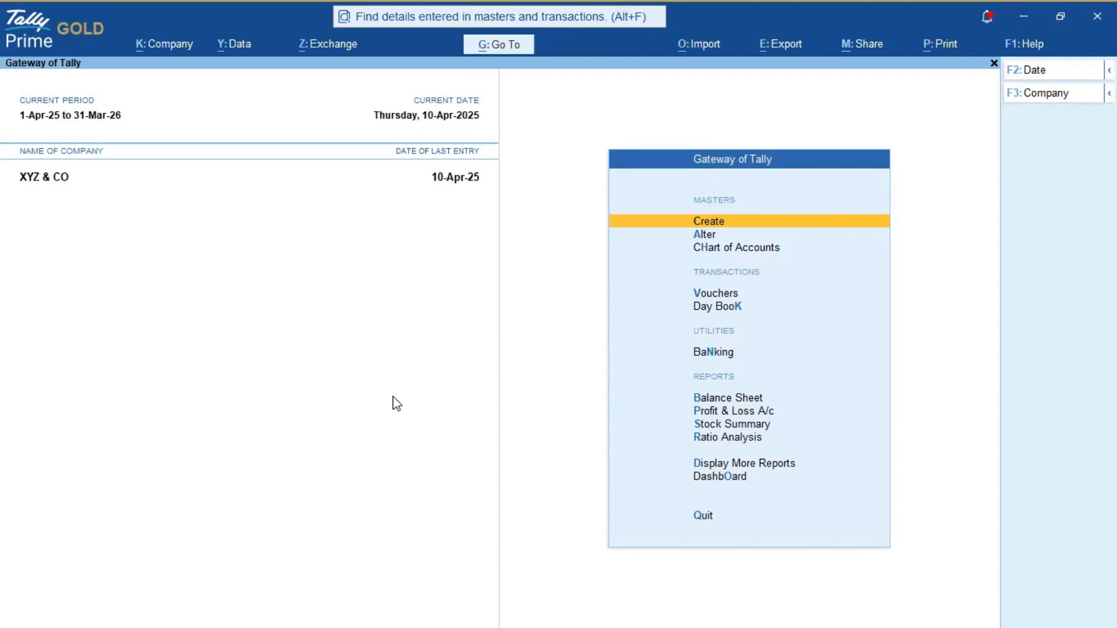
Step: Alter company XYZ & CO and set Edit Log applicability to Yes in its configuration
left_click(183, 47)
key("Down")
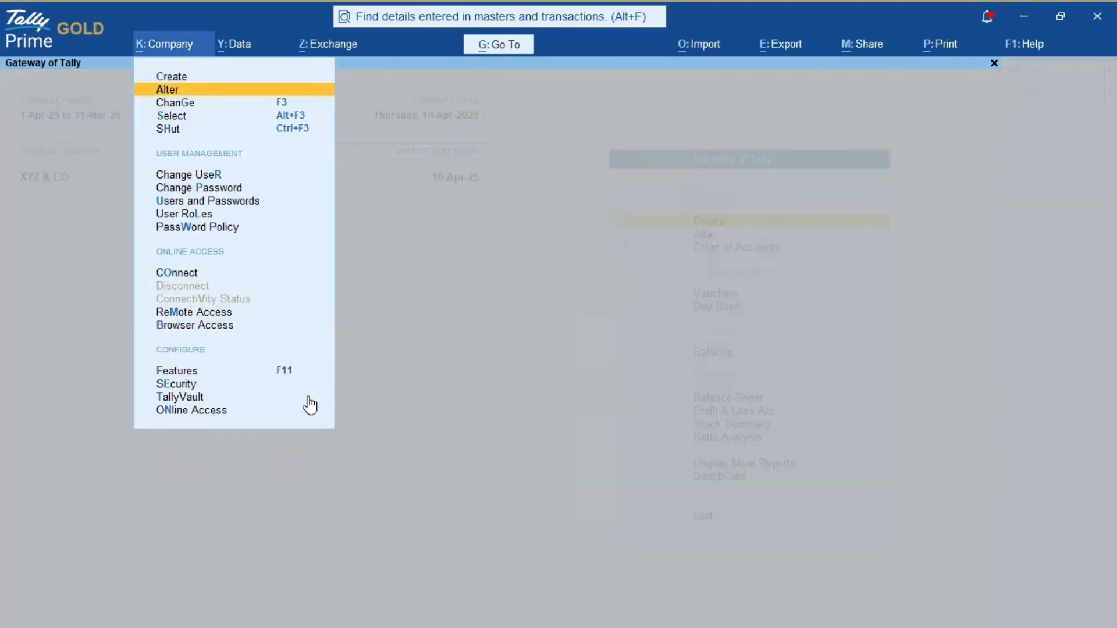
key("Return")
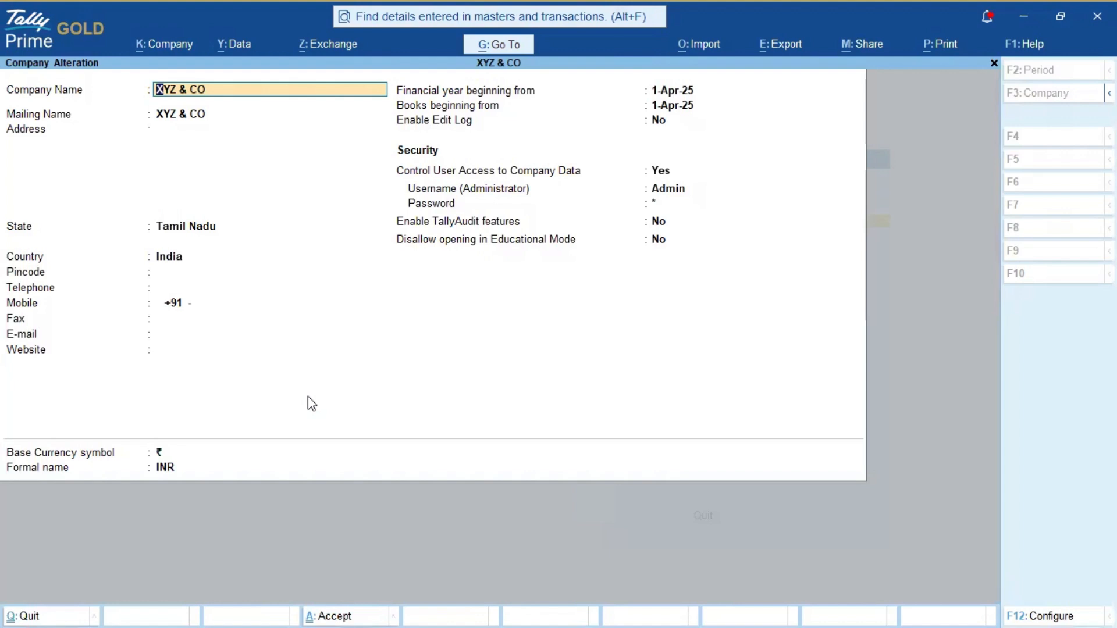
left_click(663, 120)
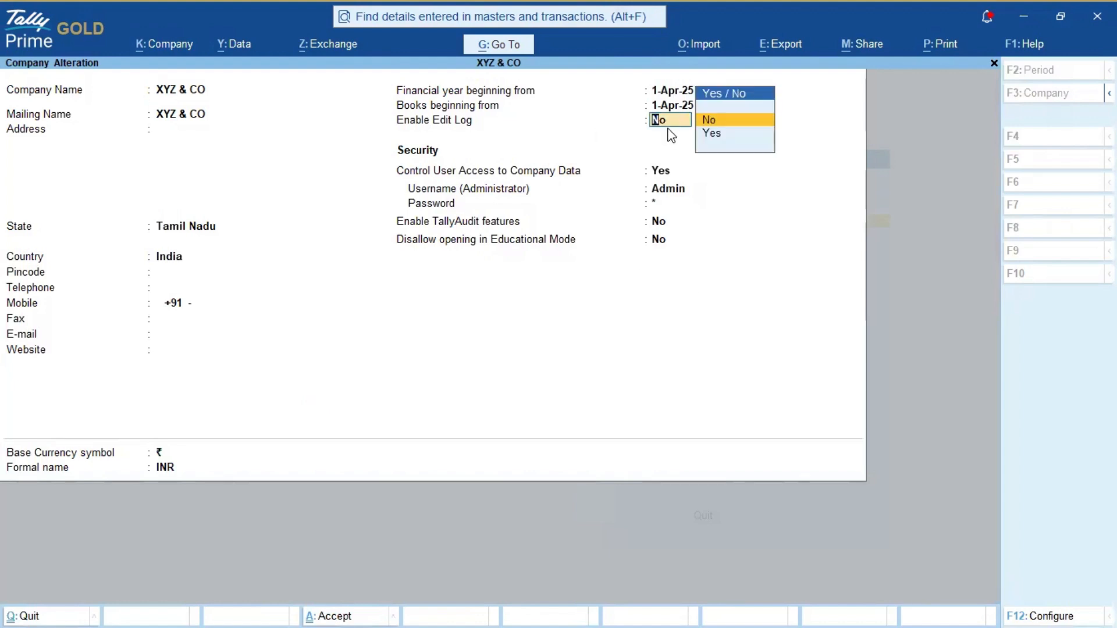
left_click(1048, 612)
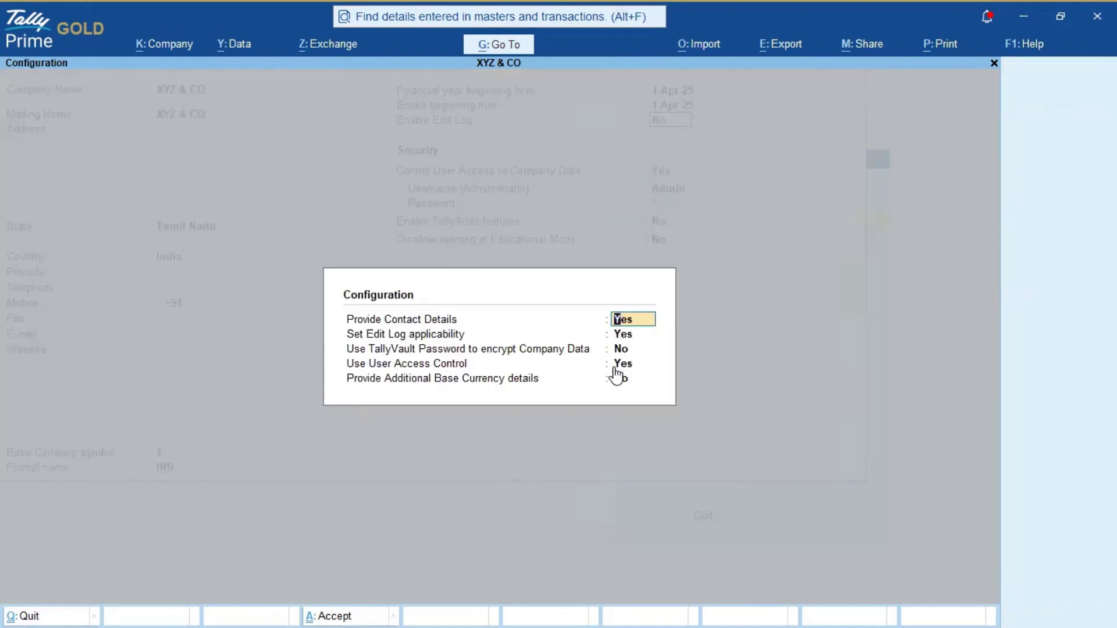
left_click(625, 349)
left_click(626, 336)
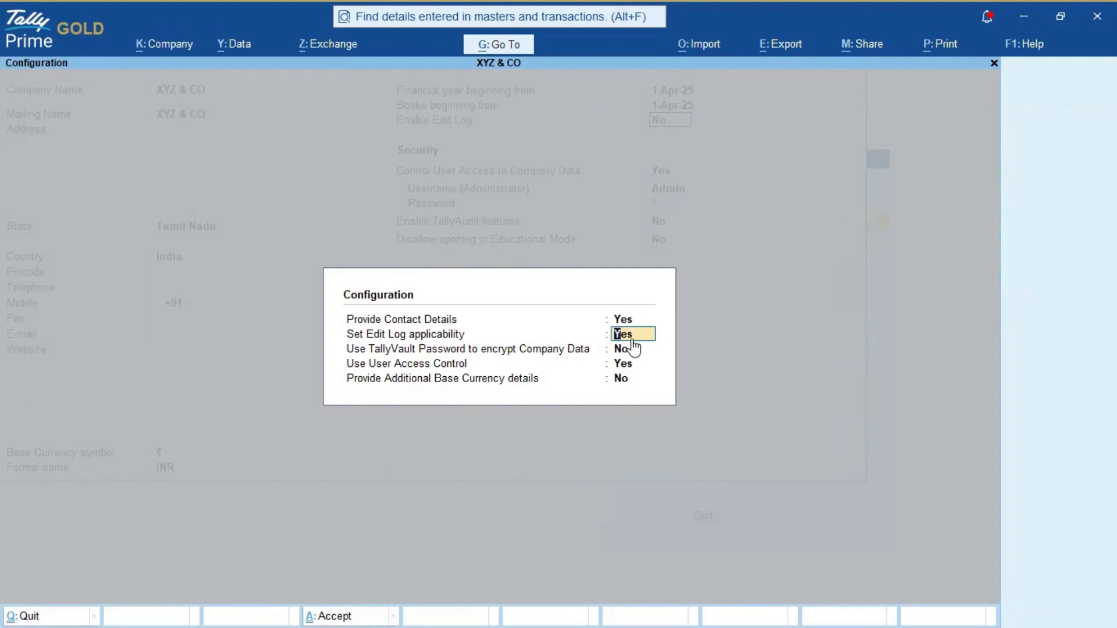
type("y")
key("Return")
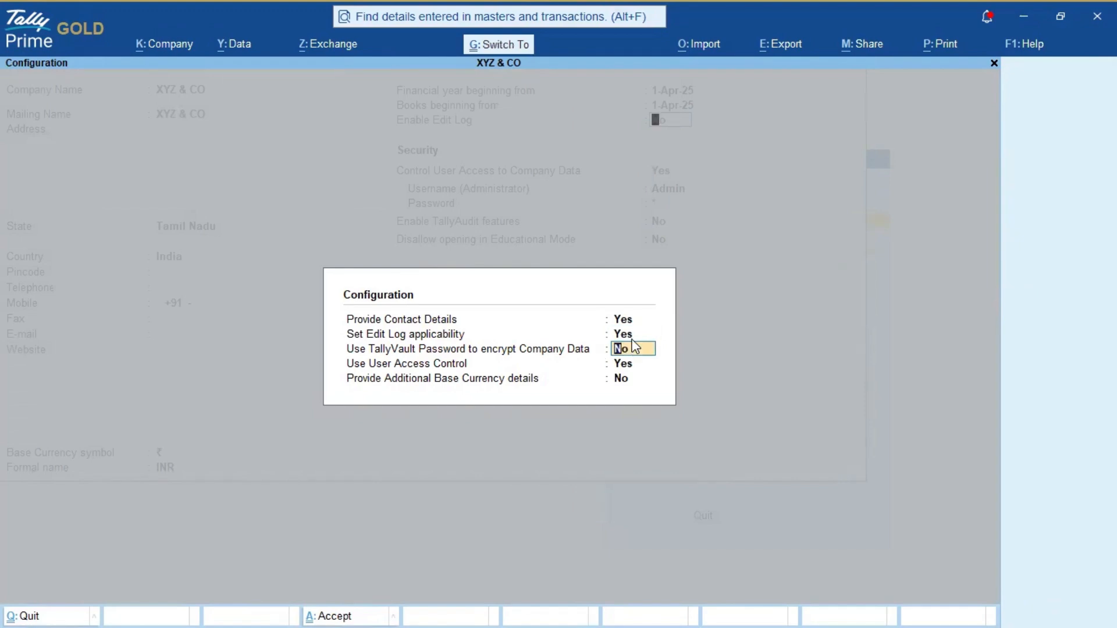
key("ctrl+a")
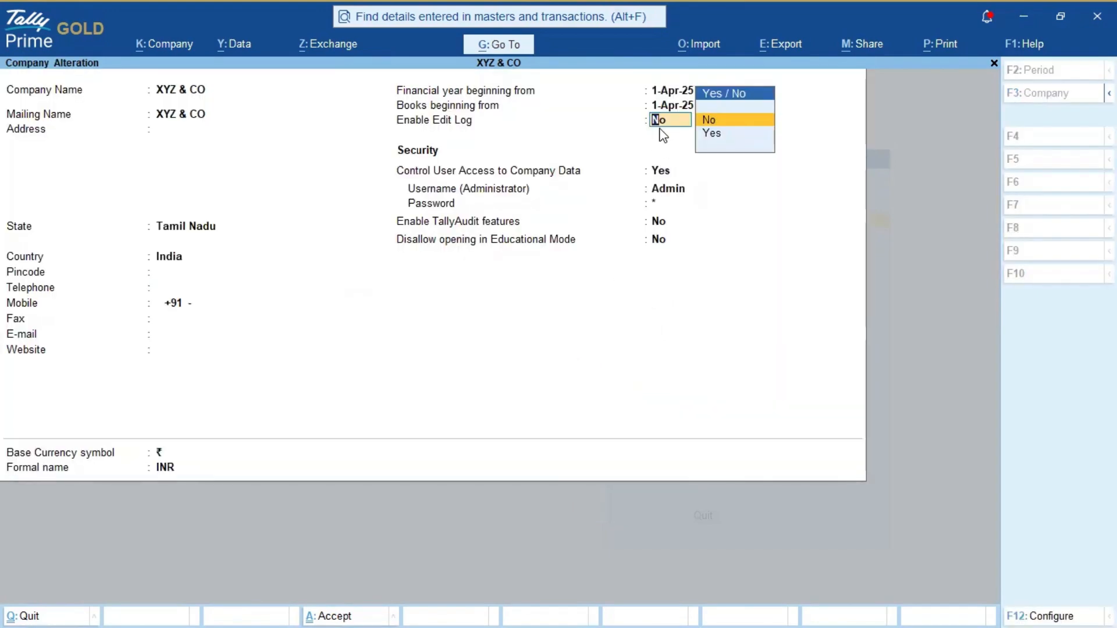
Step: Set Enable Edit Log to Yes, confirm it, and save the company alteration
key("Down")
key("Return")
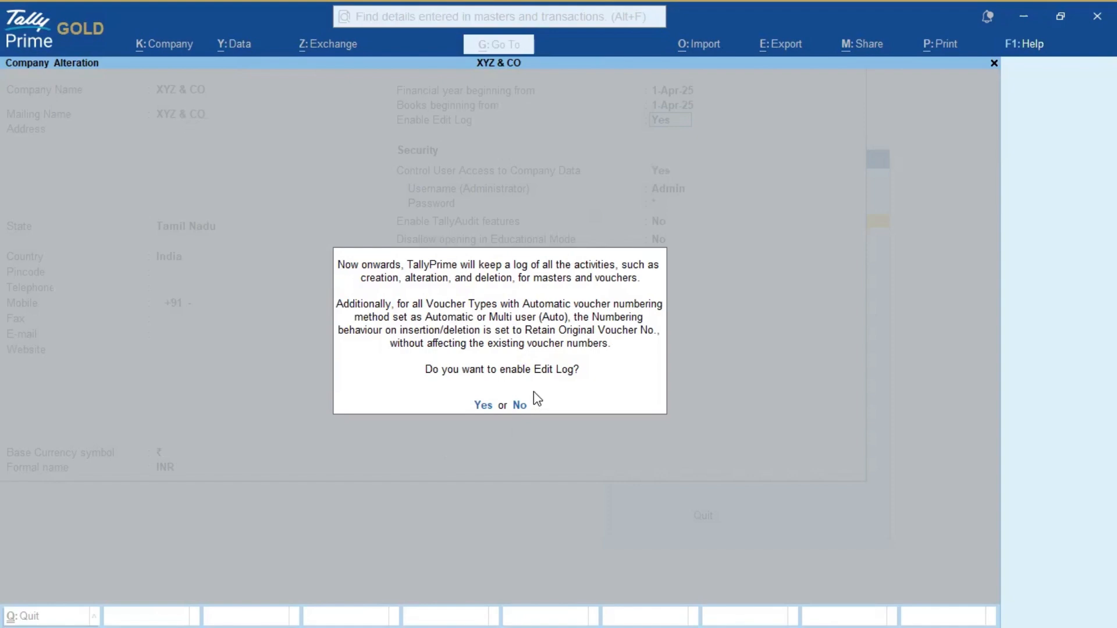
key("y")
key("ctrl+a")
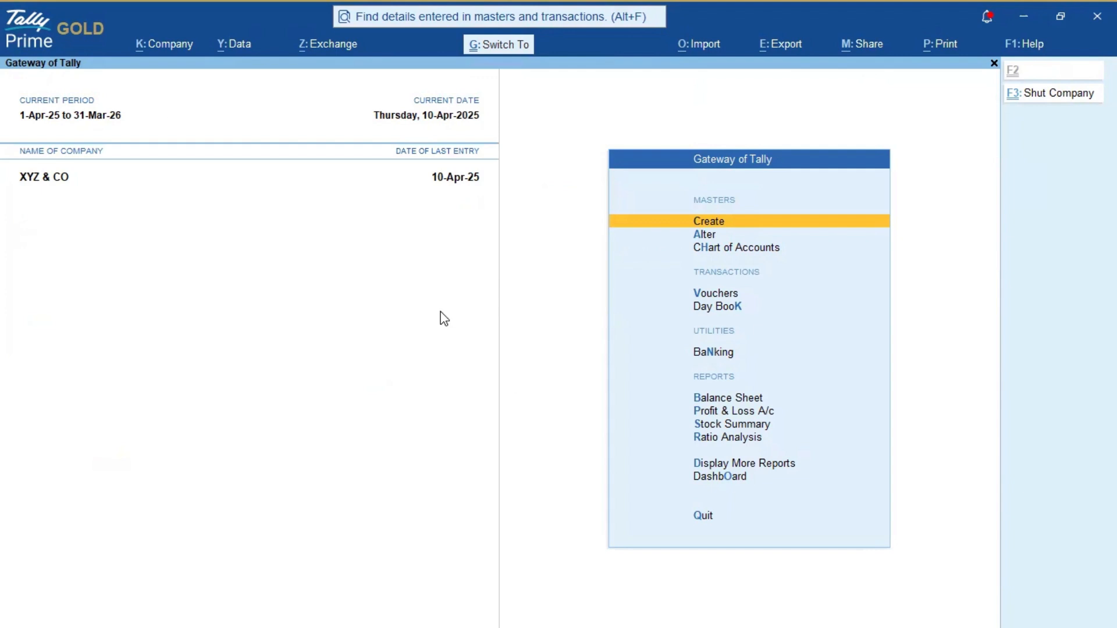
key("Down")
key("Down")
key("Down")
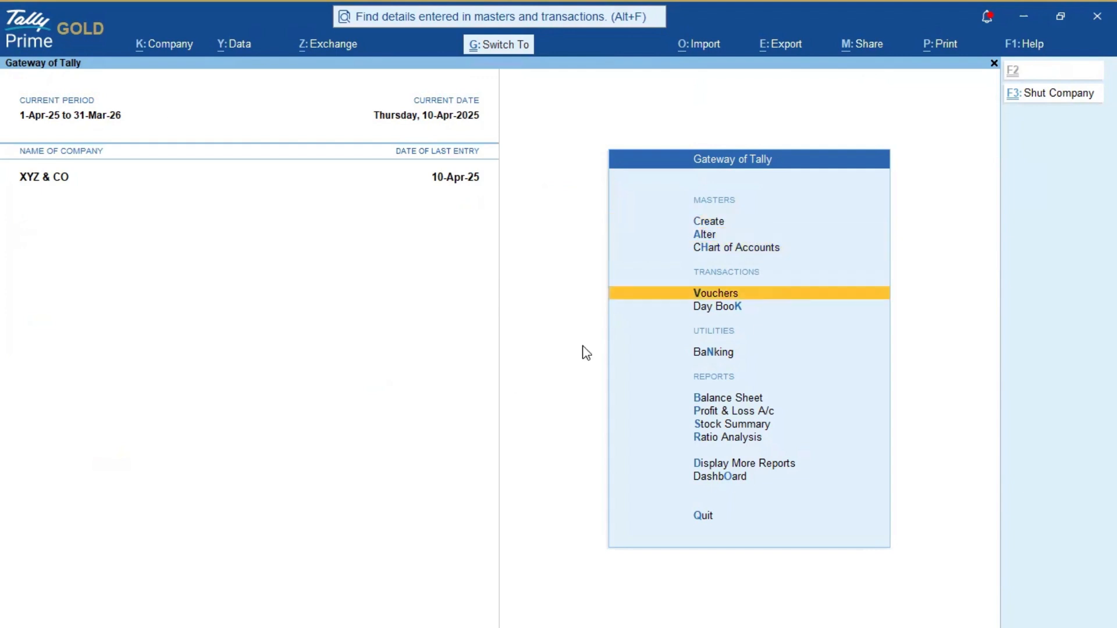
left_click(162, 44)
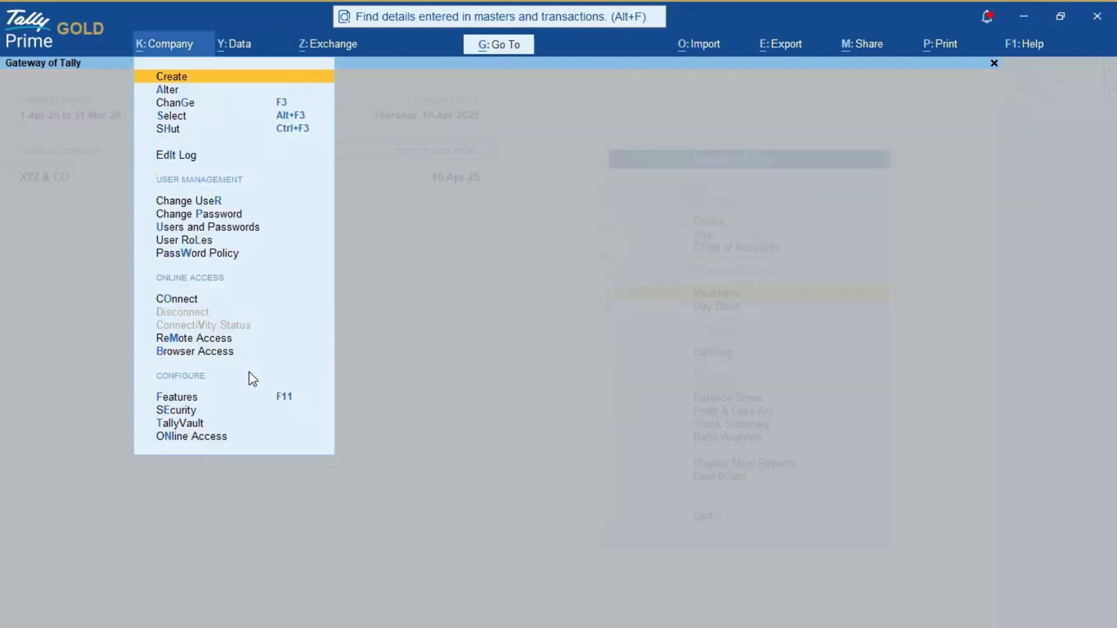
key("Down")
key("Down")
key("Down")
key("Down")
key("Down")
key("Down")
key("Down")
key("Down")
key("Down")
key("Down")
key("Down")
key("Down")
key("Down")
key("Down")
key("Down")
key("Down")
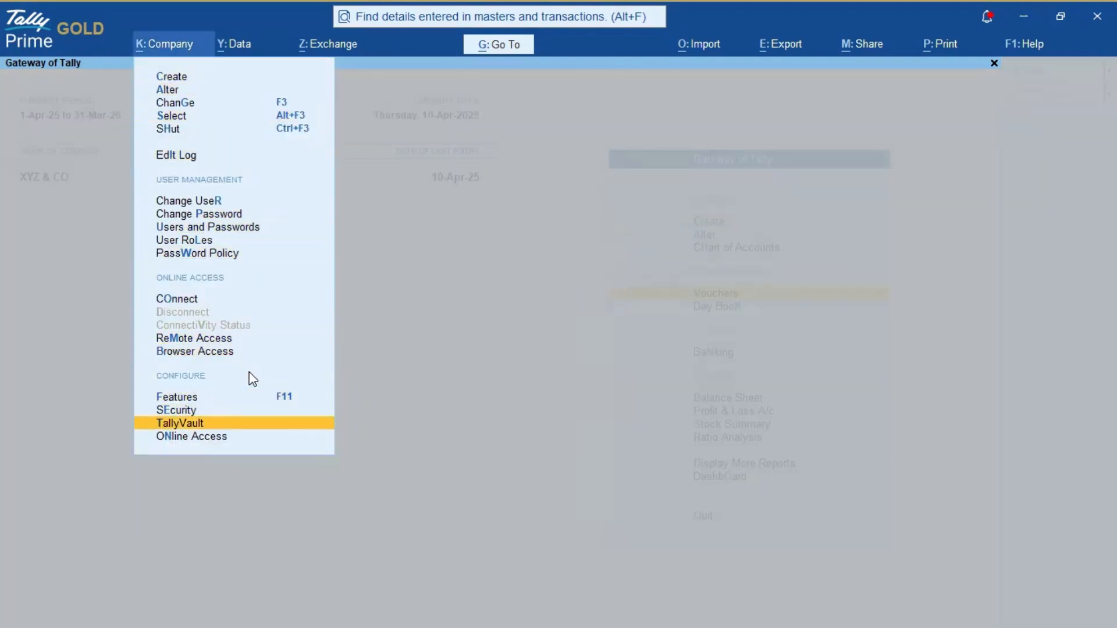
key("Up")
key("Return")
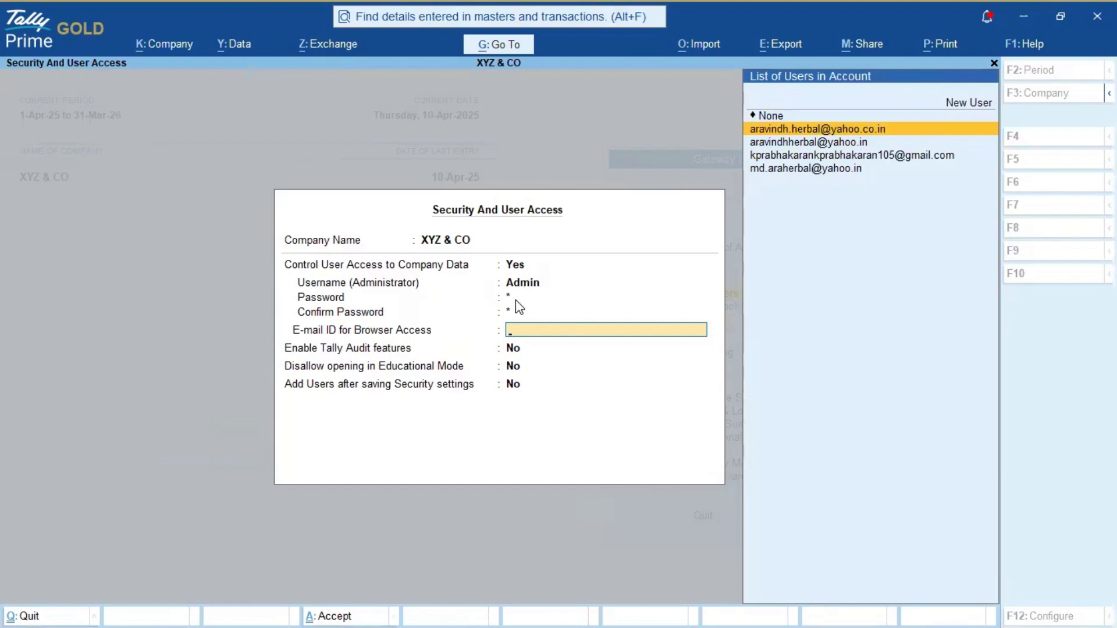
key("Escape")
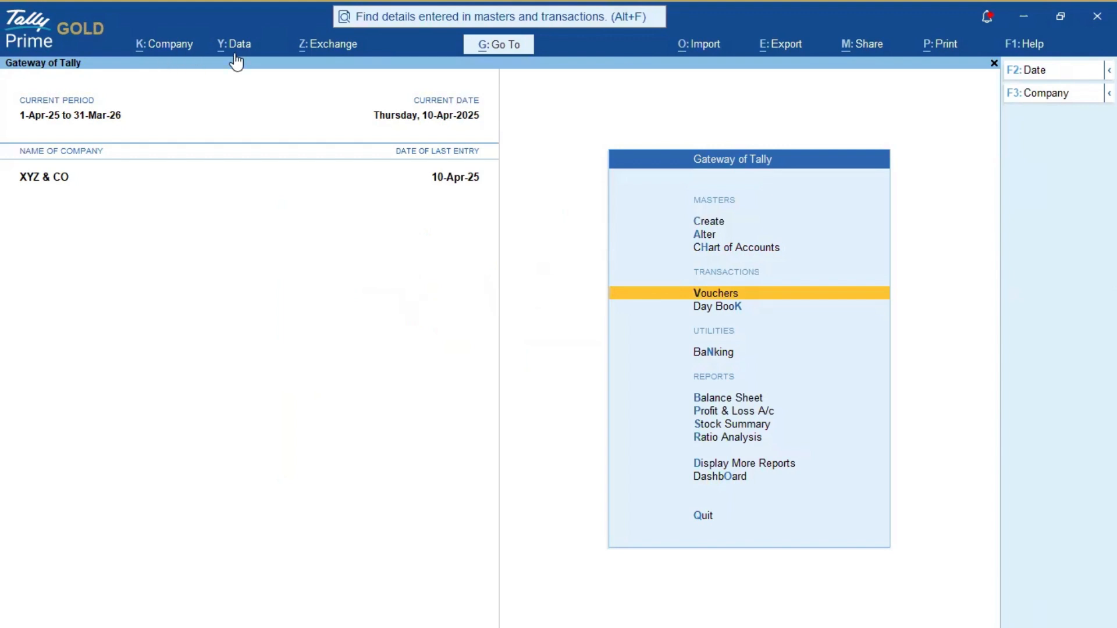
left_click(162, 50)
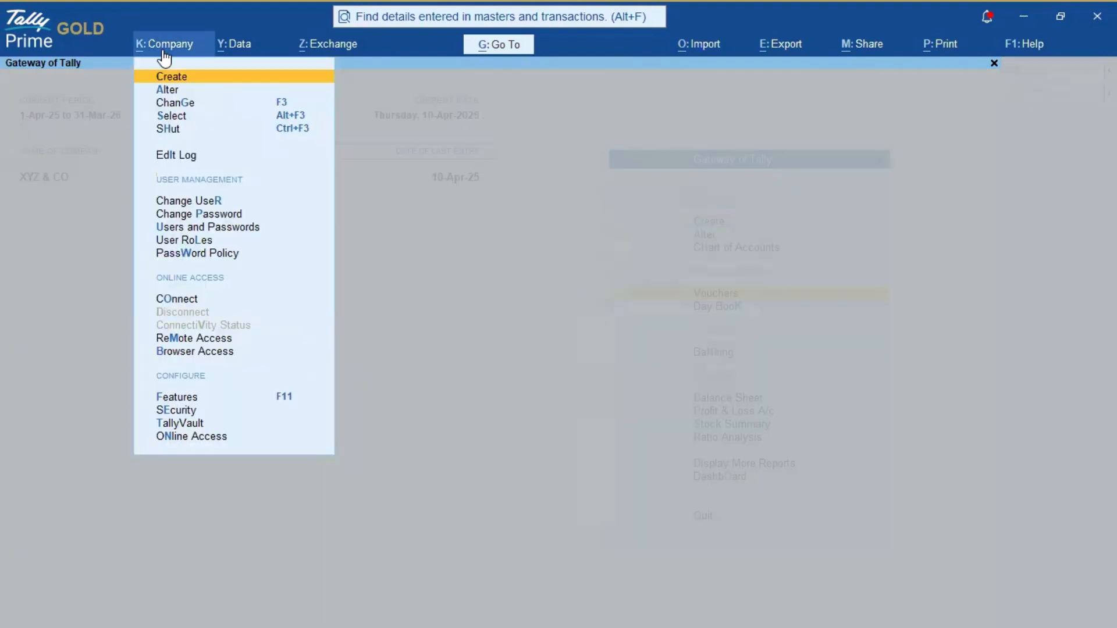
key("Down")
key("Down")
key("Down")
key("Down")
key("Down")
key("Down")
key("Down")
key("Down")
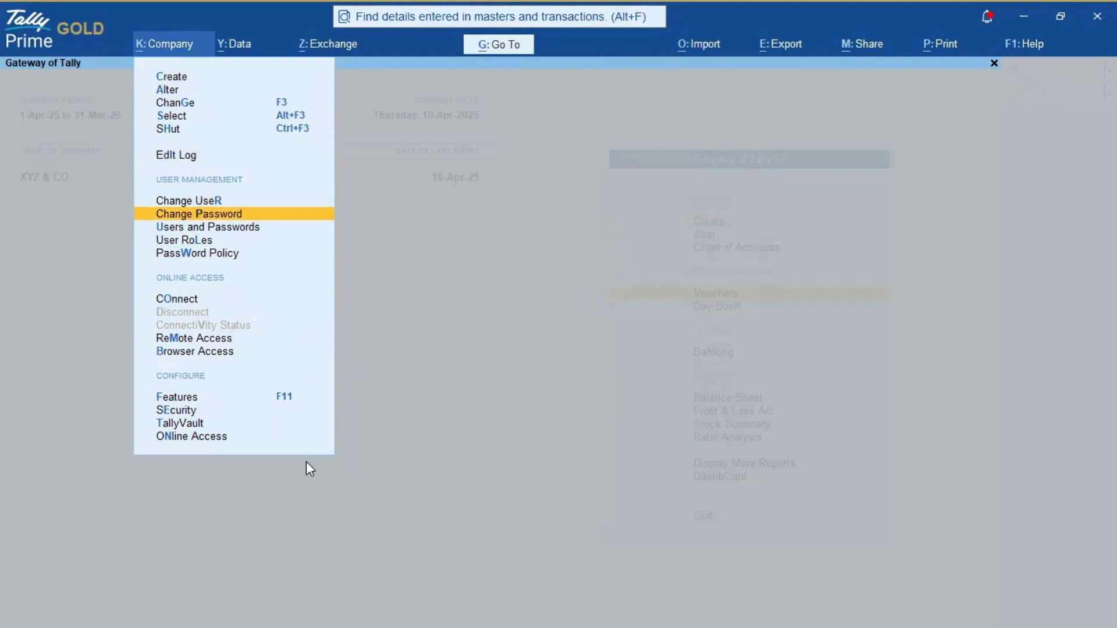
key("Return")
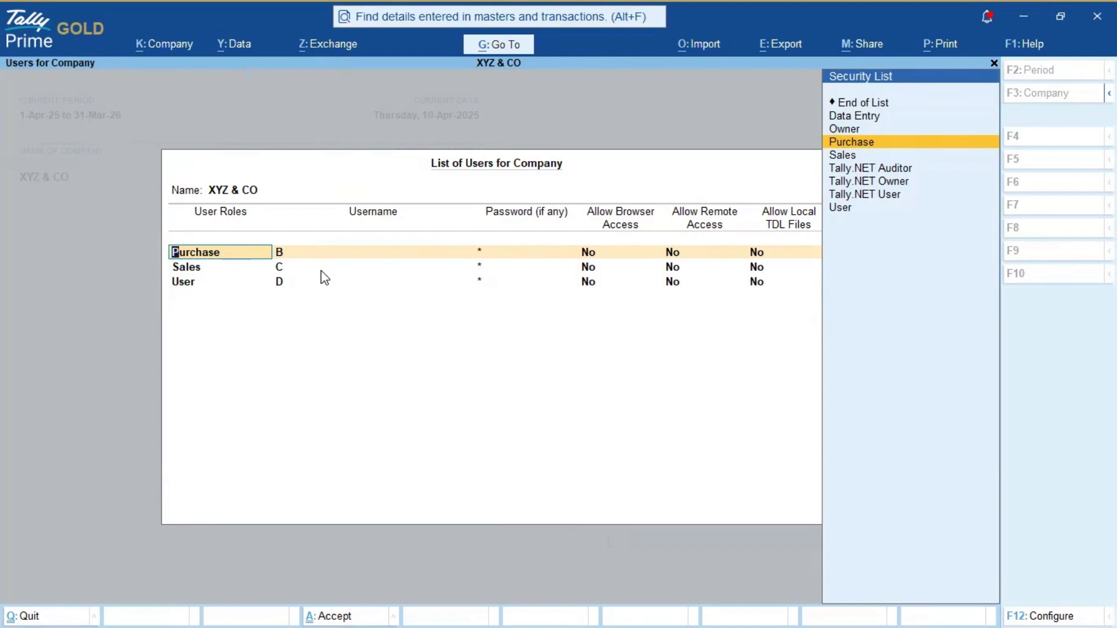
key("Escape")
key("Escape")
key("Return")
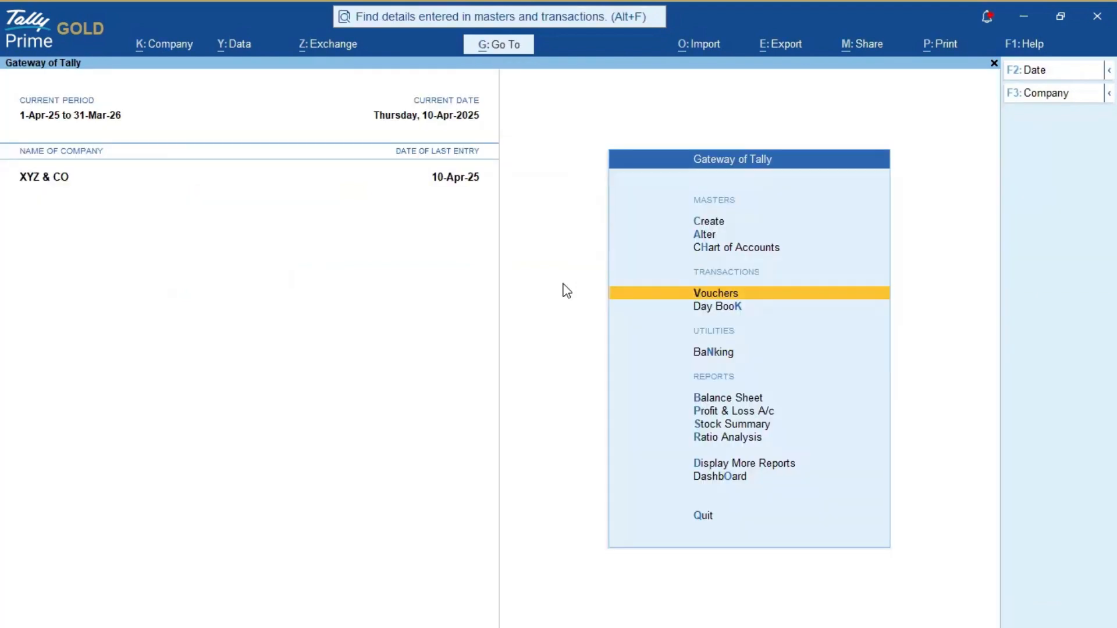
Step: Return to the Gateway of Tally and bring up Change User from the Company menu
key("Escape")
key("Escape")
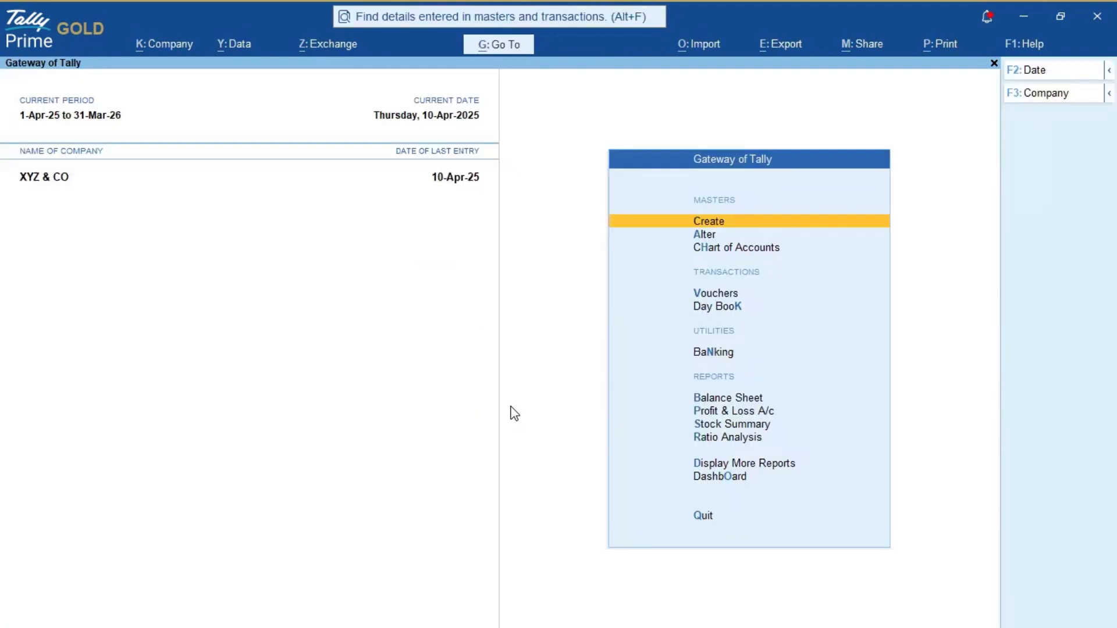
key("Down")
key("Down")
key("Down")
key("Down")
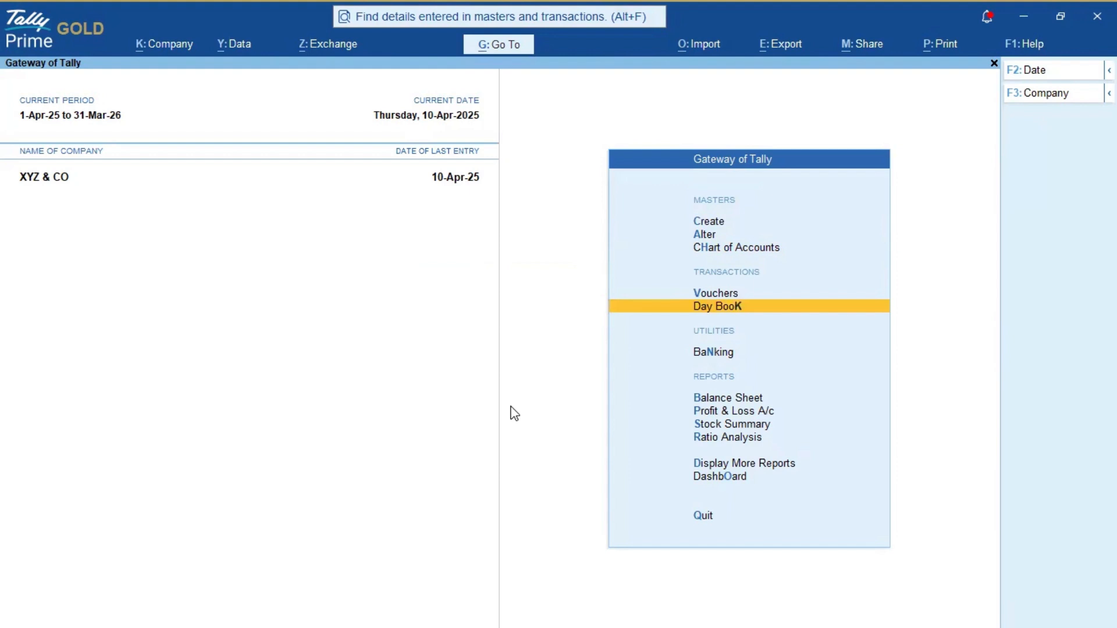
key("alt+k")
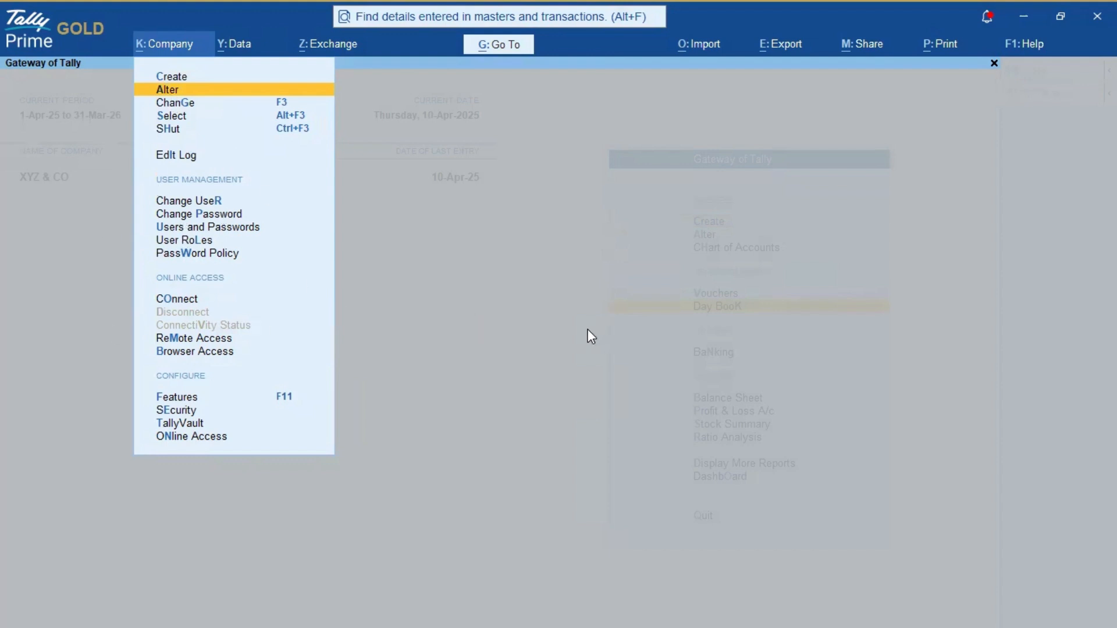
key("Escape")
key("Escape")
key("Escape")
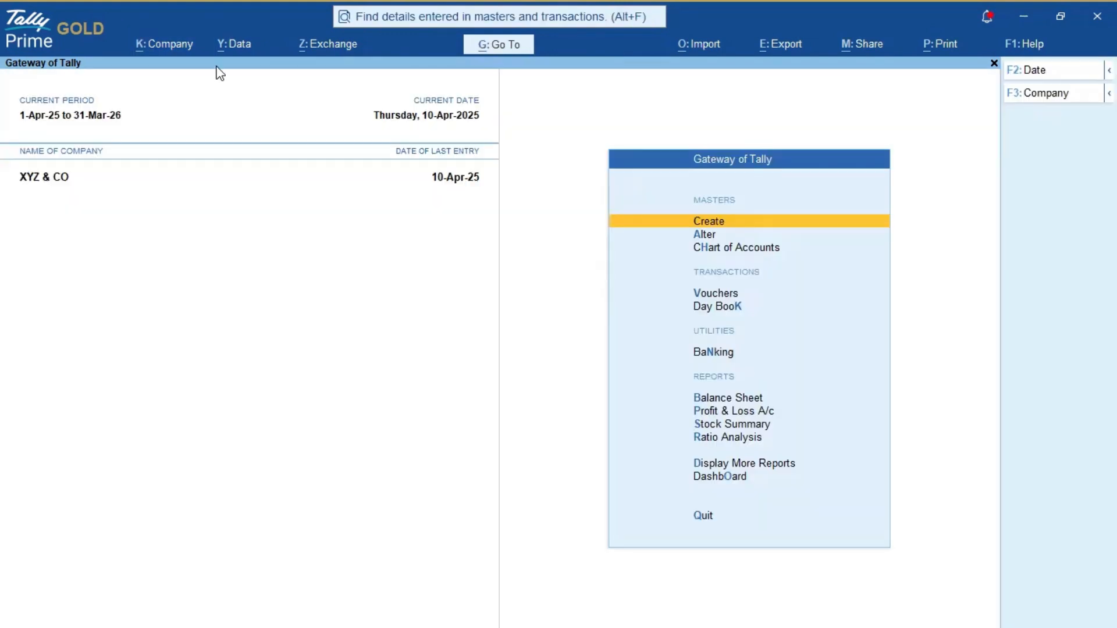
left_click(163, 46)
key("Down")
key("Down")
key("Down")
key("Down")
key("Down")
key("Down")
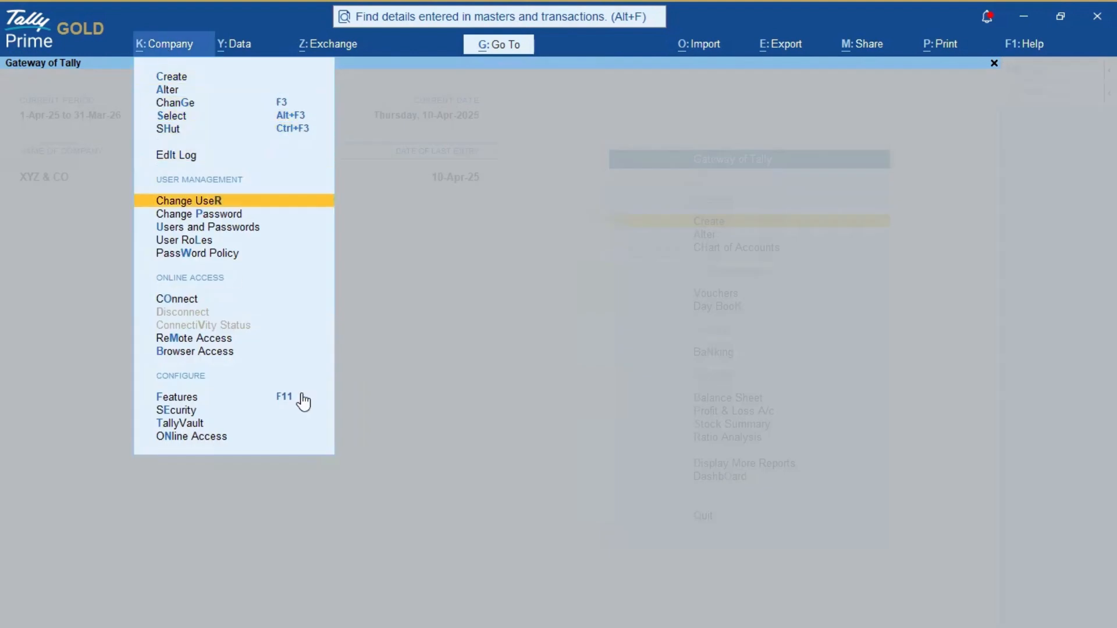
key("Return")
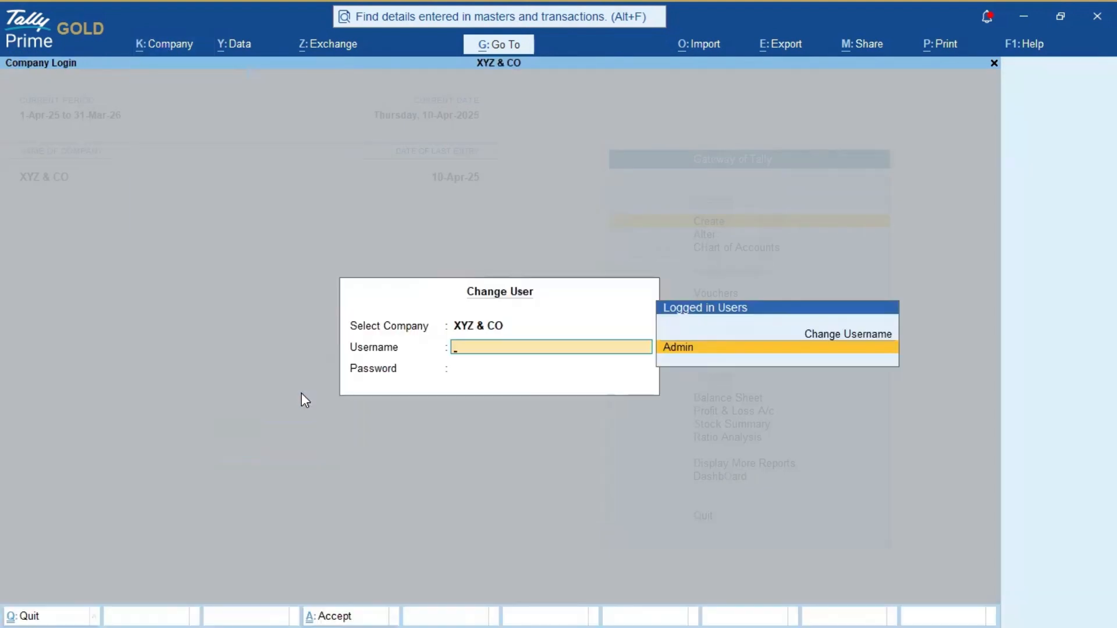
Step: Log in under a different, non-admin username with a blank password
key("Up")
key("Return")
type("b")
key("Return")
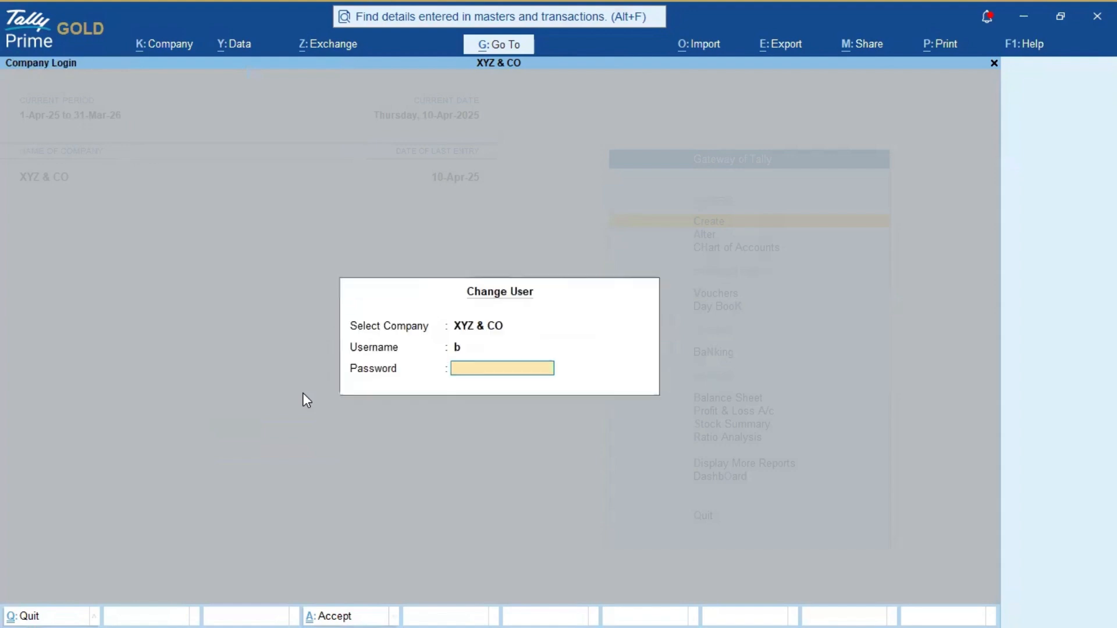
key("Return")
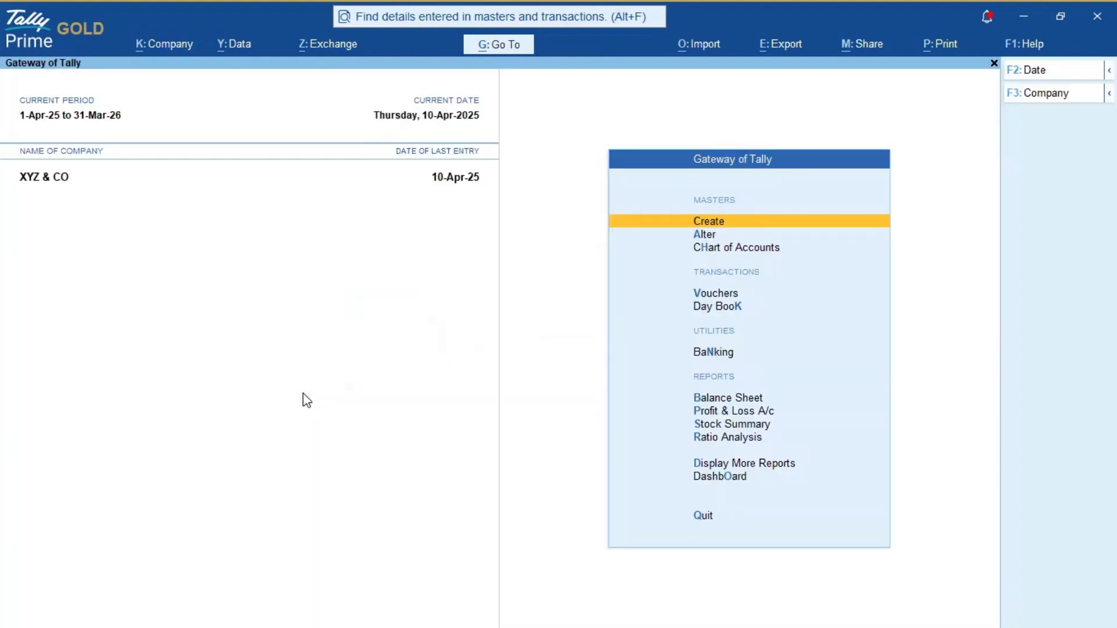
left_click(145, 53)
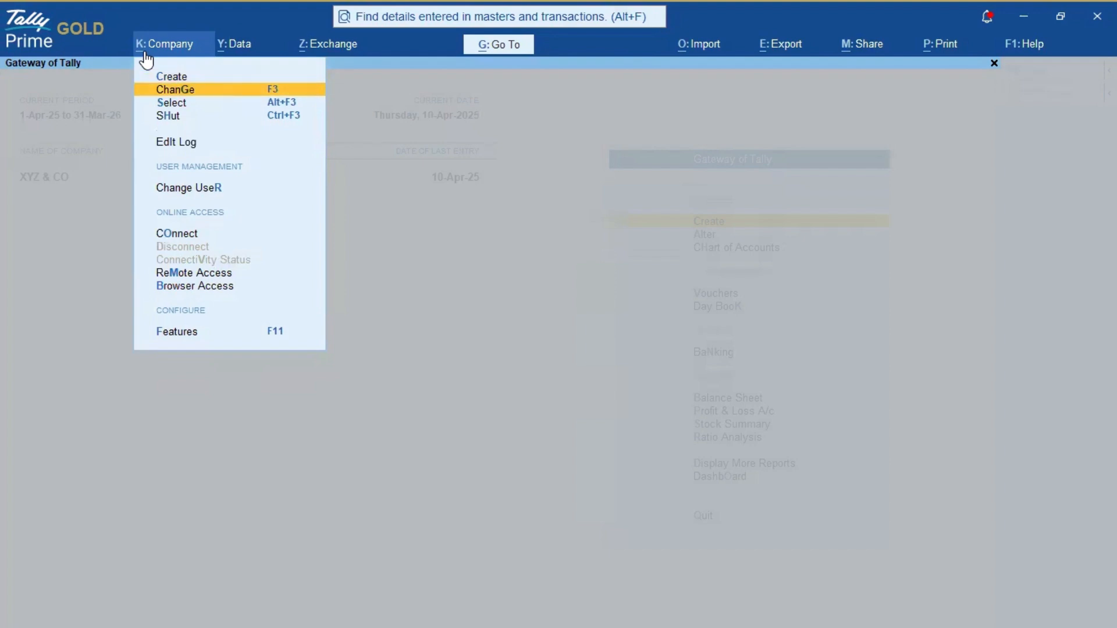
left_click(145, 58)
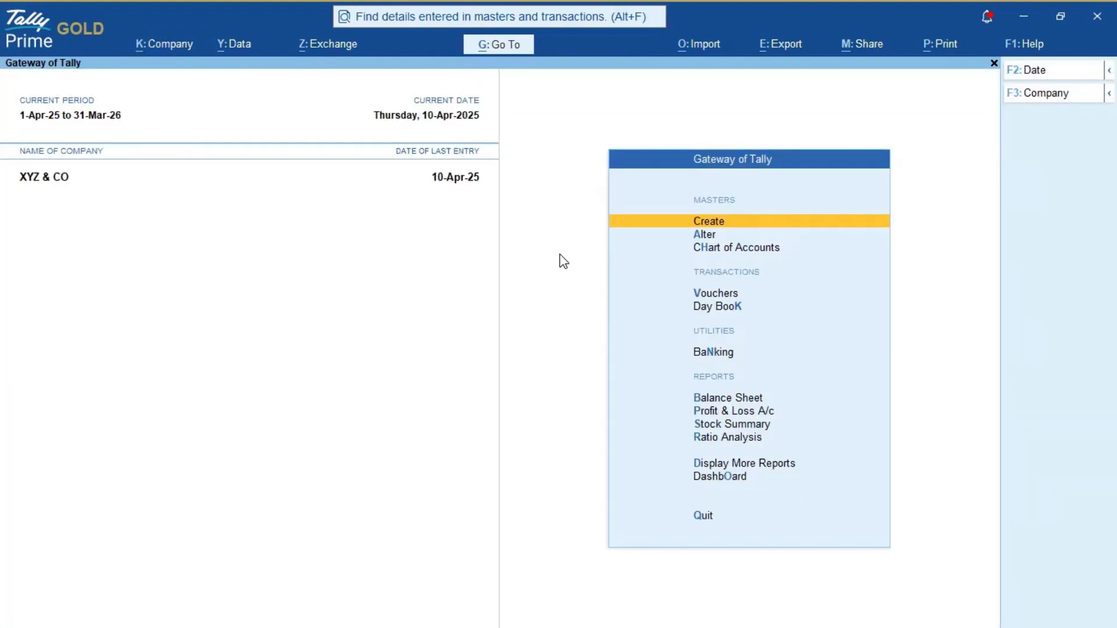
Step: Open the Ajay Agencies Receipt voucher from the Day Book for alteration
key("Down")
key("Down")
key("Down")
key("Down")
key("Return")
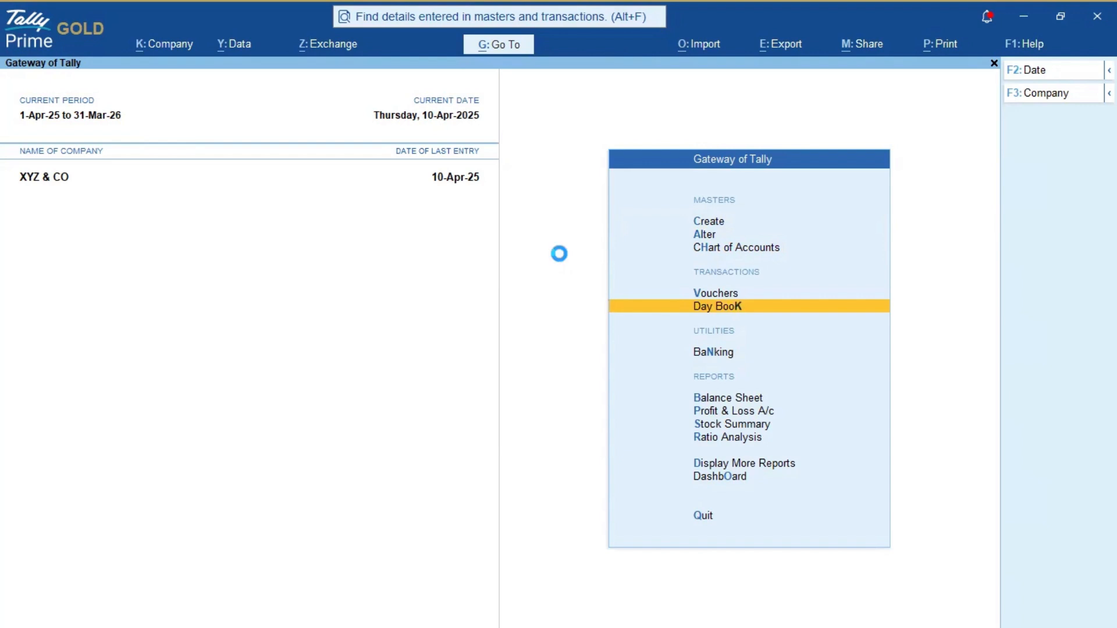
key("Down")
key("Up")
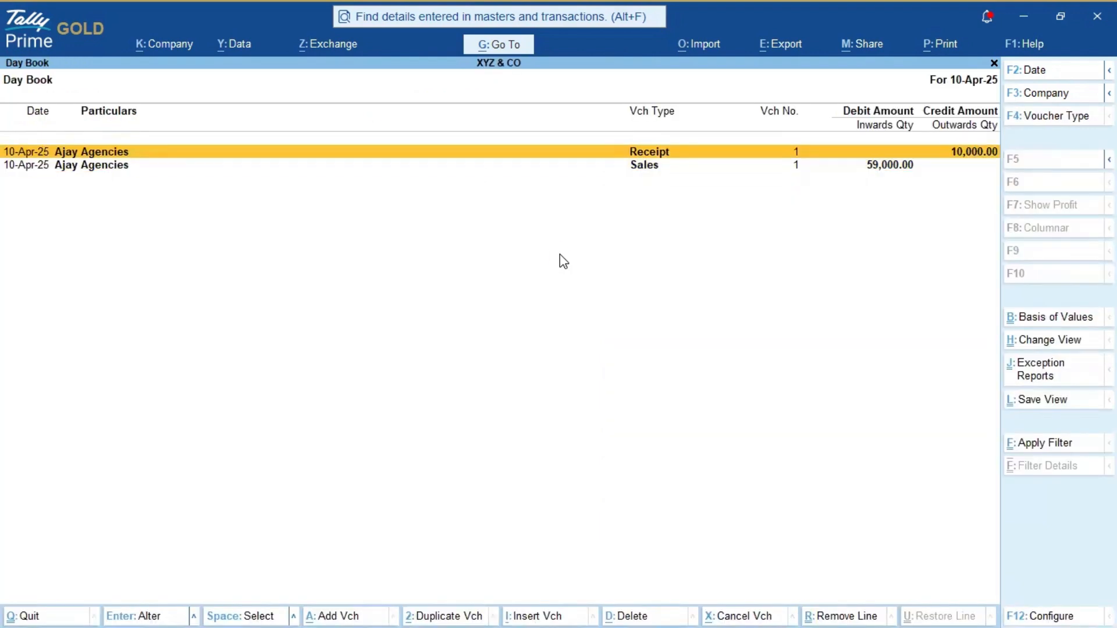
key("Down")
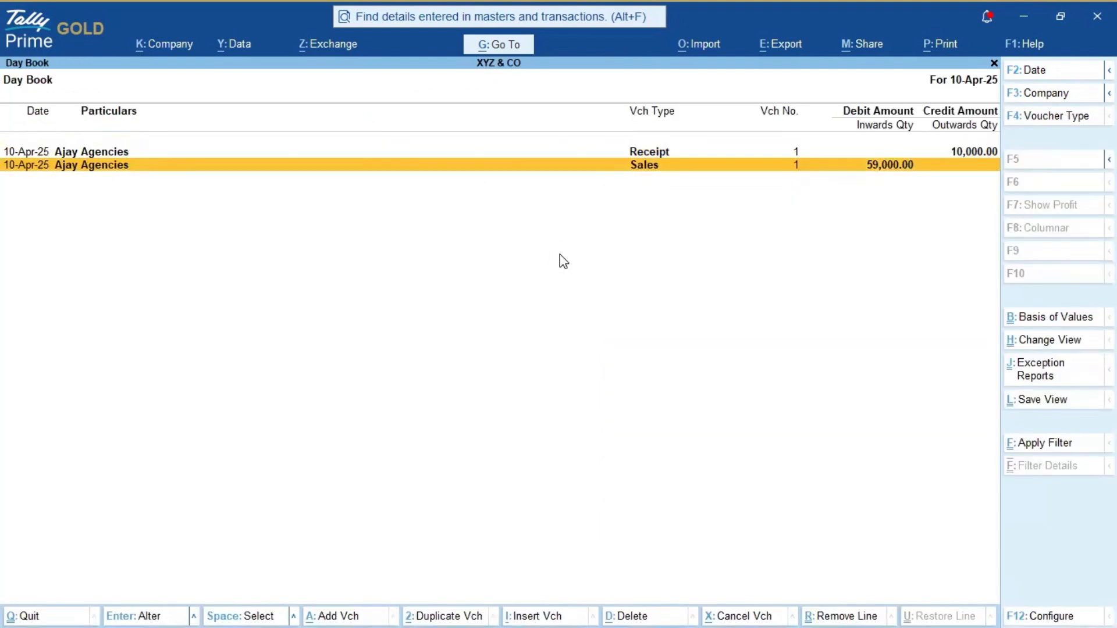
key("Up")
key("Return")
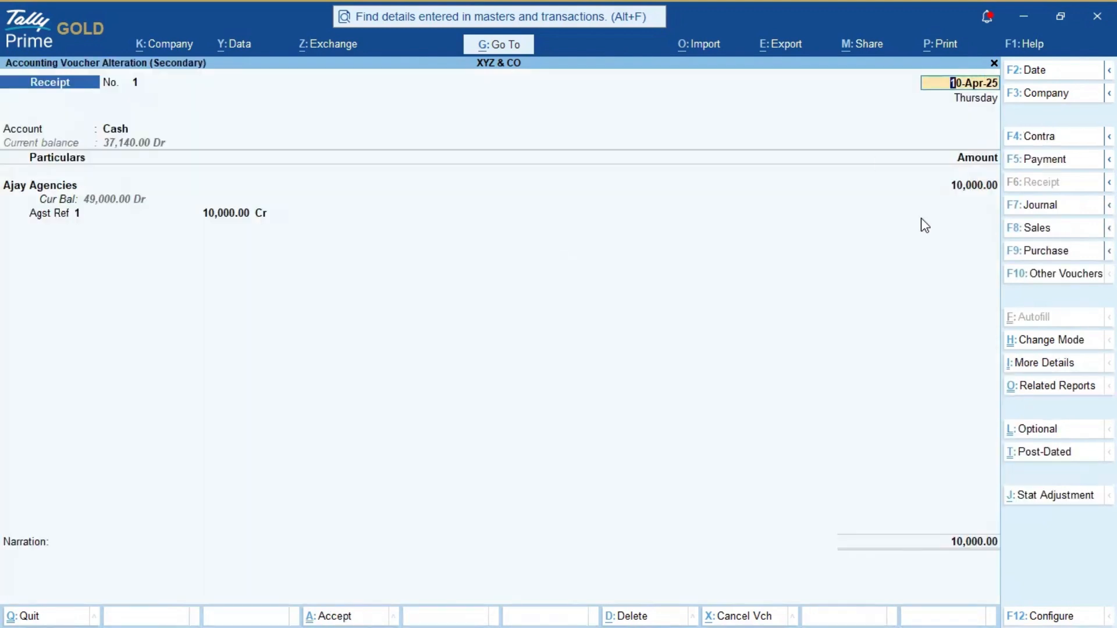
Step: Change the receipt amount from 10,000.00 to 20,000.00, accept the bill reference, save, and exit the Day Book
left_click(967, 188)
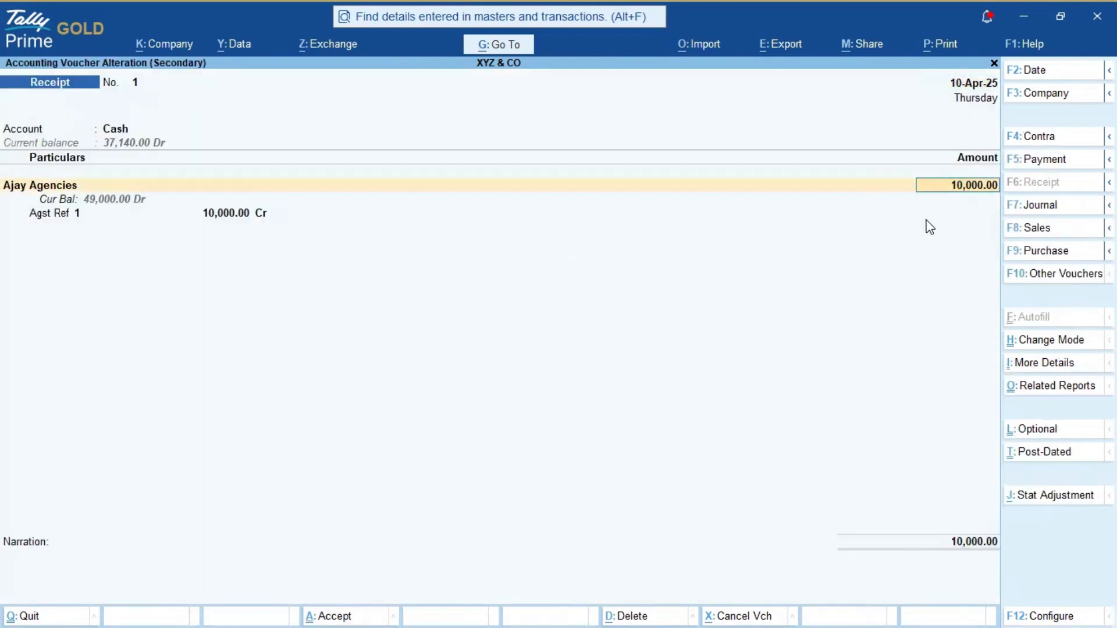
key("BackSpace")
type("20000")
key("Return")
key("Return")
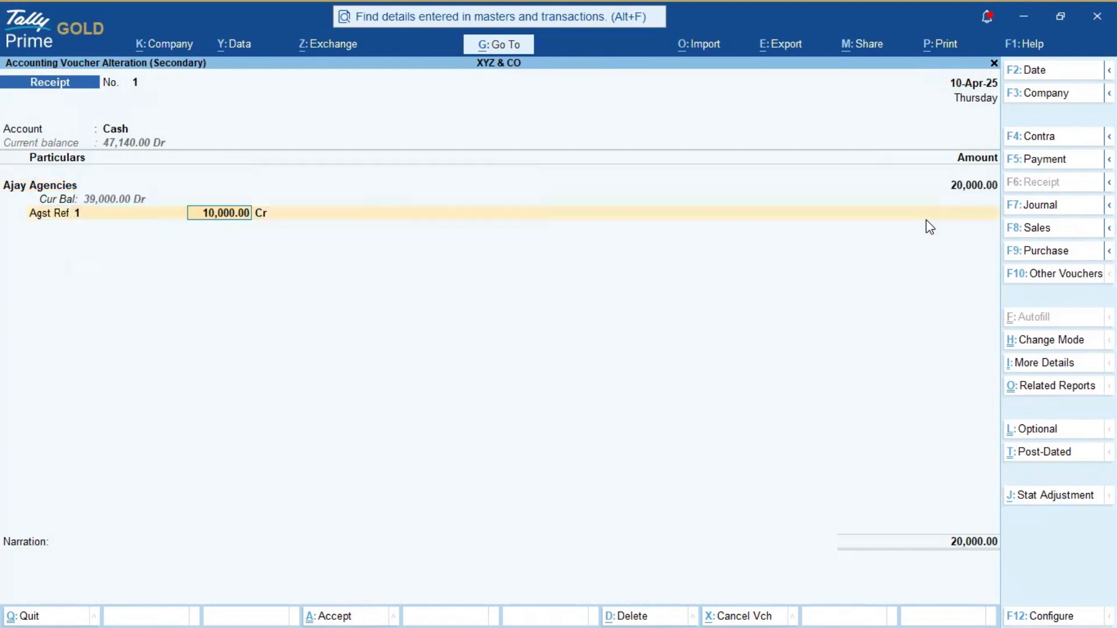
type("200000")
key("Return")
key("Return")
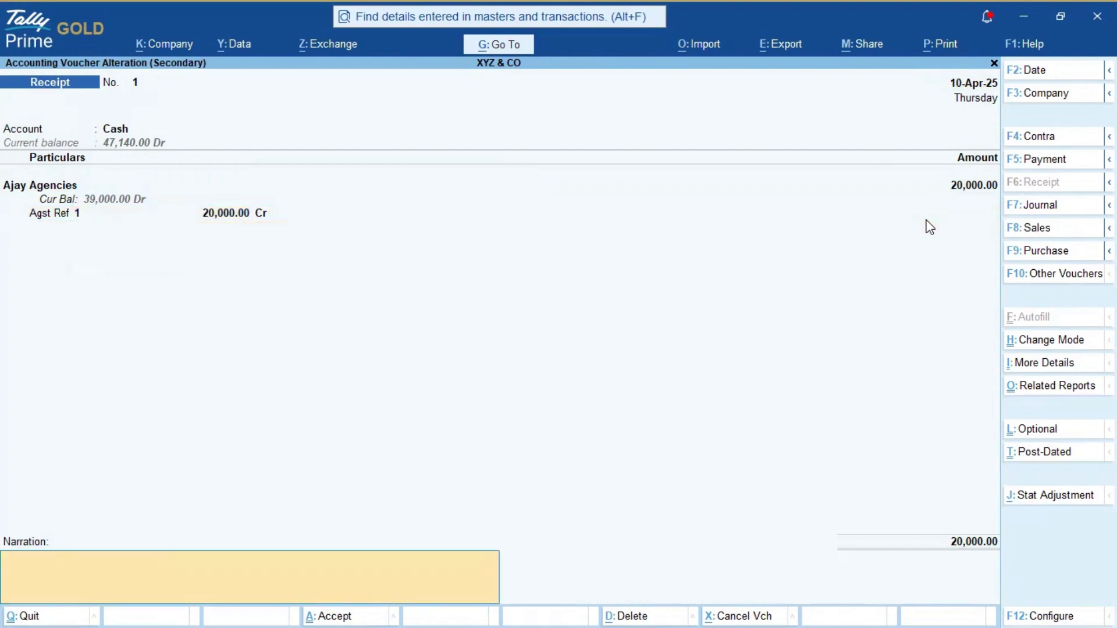
key("Return")
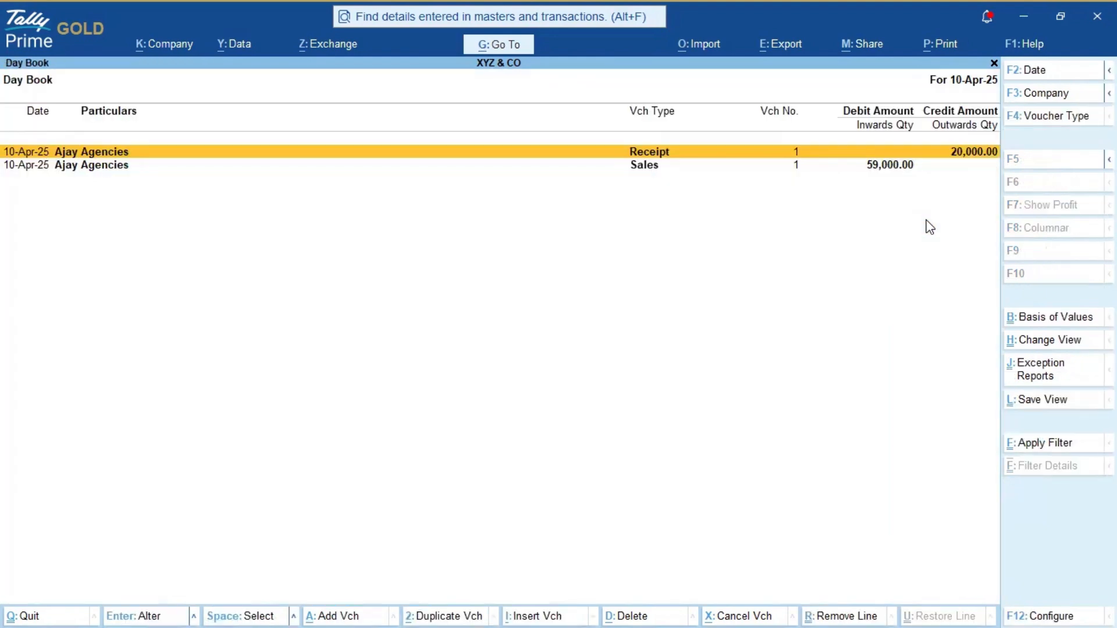
key("Escape")
key("Escape")
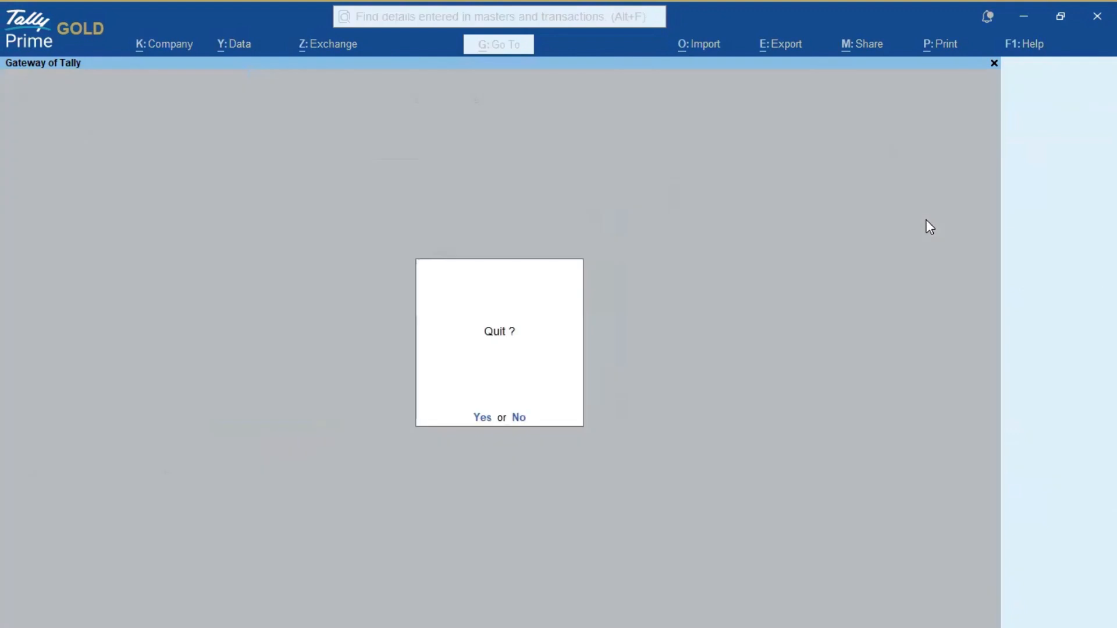
Step: Decline the quit prompt and log in to XYZ & CO with another username and password
key("n")
left_click(177, 45)
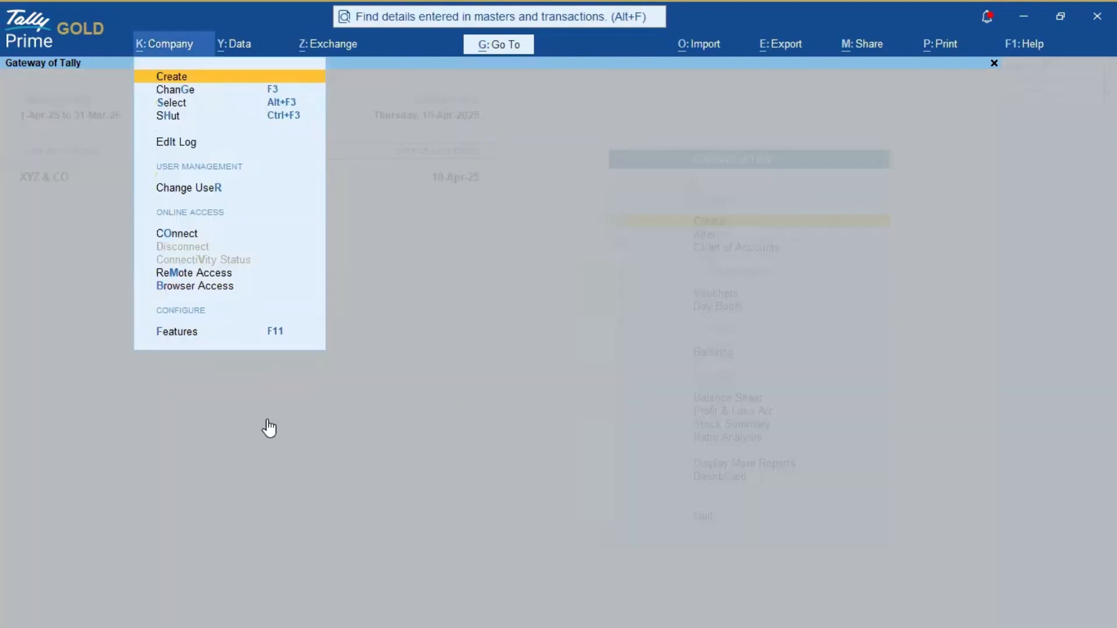
key("Down")
key("Down")
key("Down")
key("Down")
key("Down")
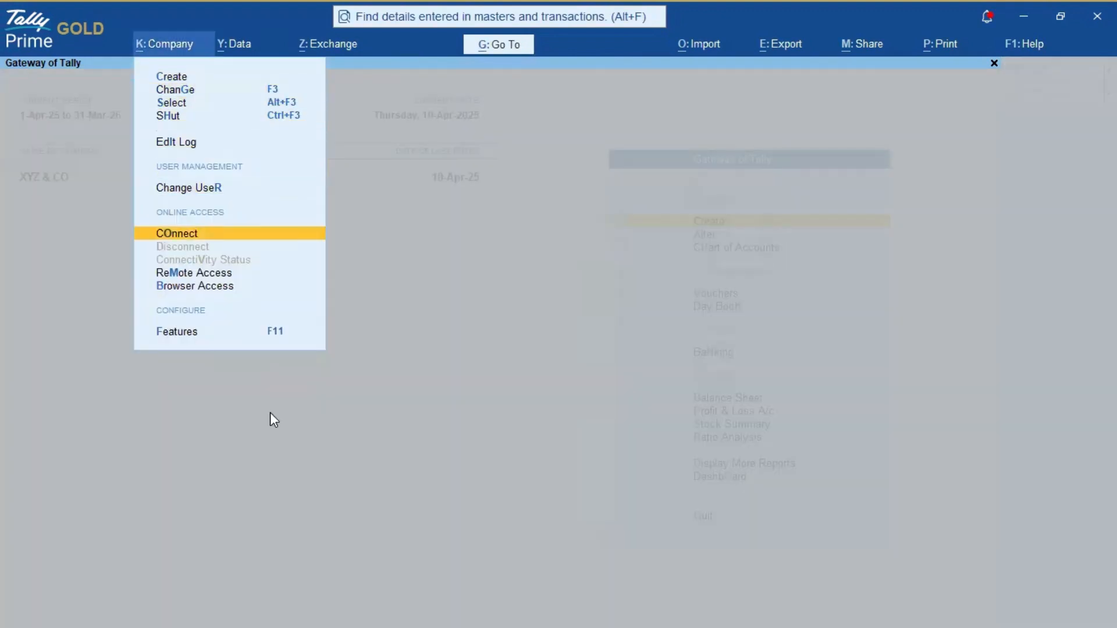
key("Up")
key("Return")
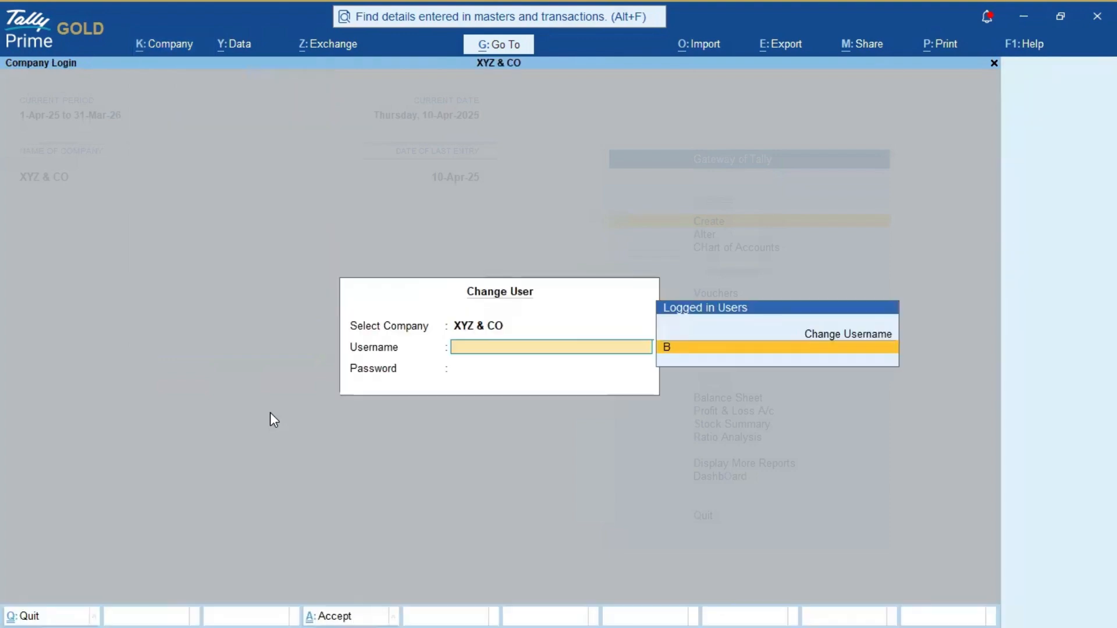
key("Up")
key("Return")
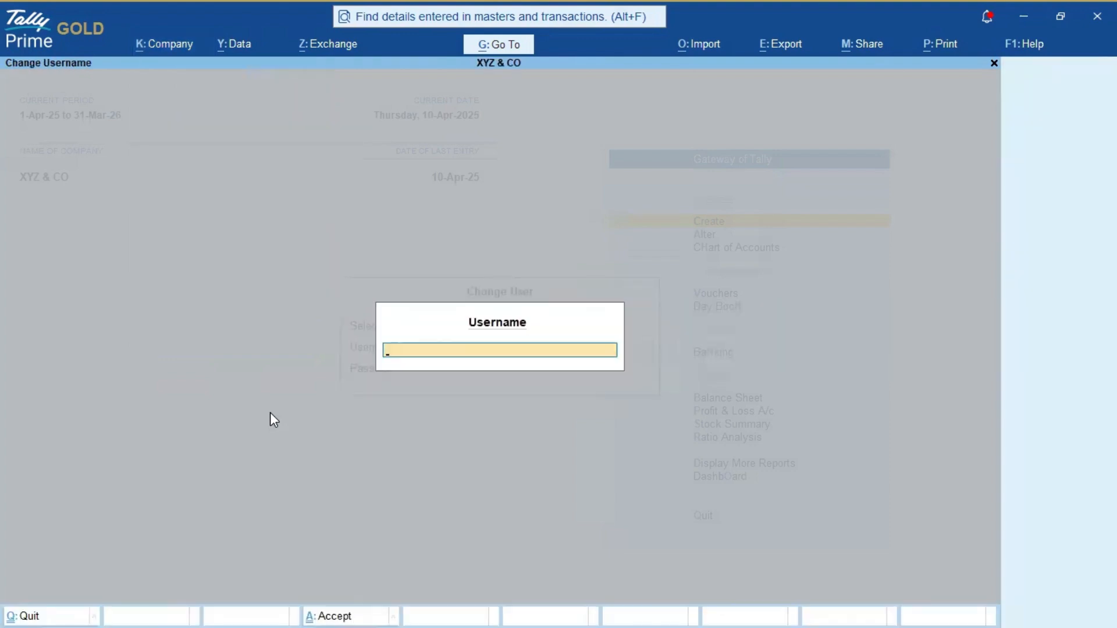
type("a")
key("Return")
type("a")
key("Return")
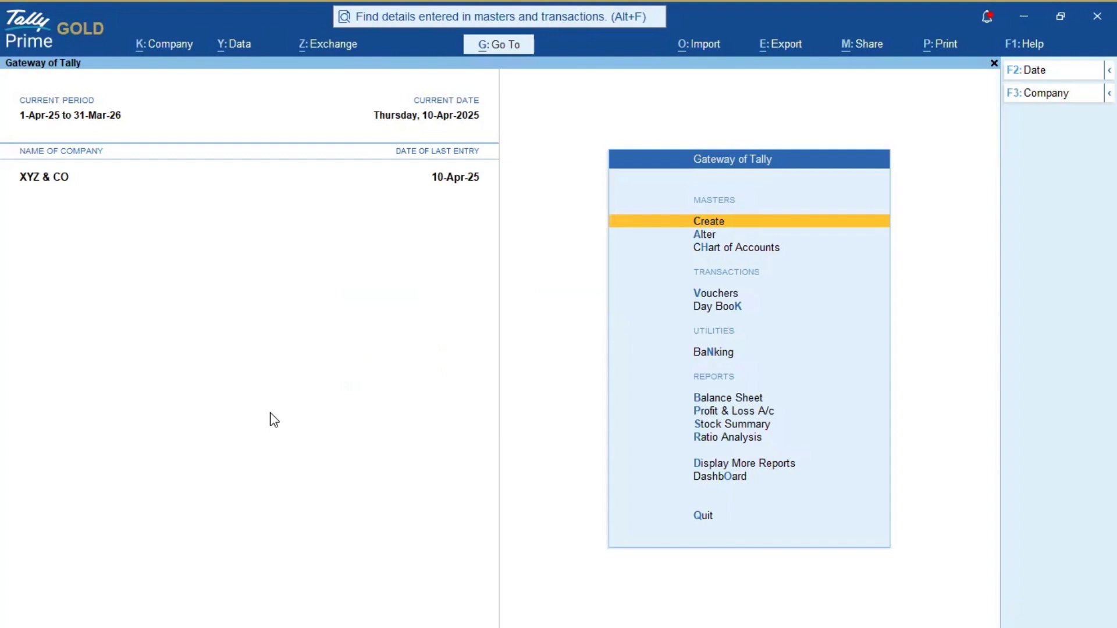
key("Down")
Step: Delete the 59,000.00 Ajay Agencies Sales voucher from the Day Book, then close it
key("k")
key("Down")
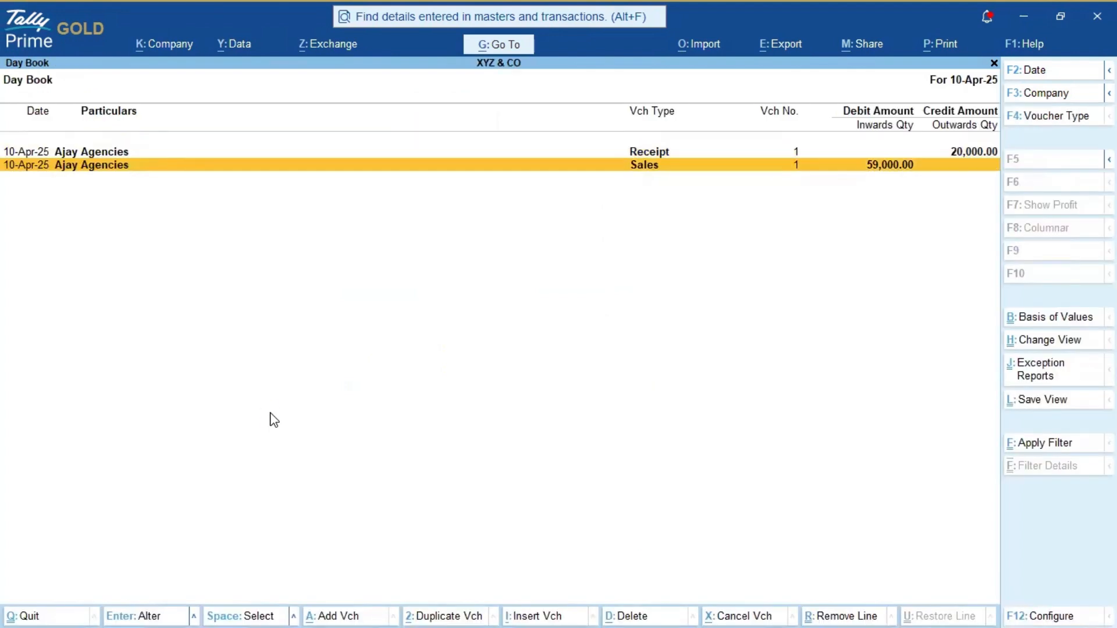
key("Return")
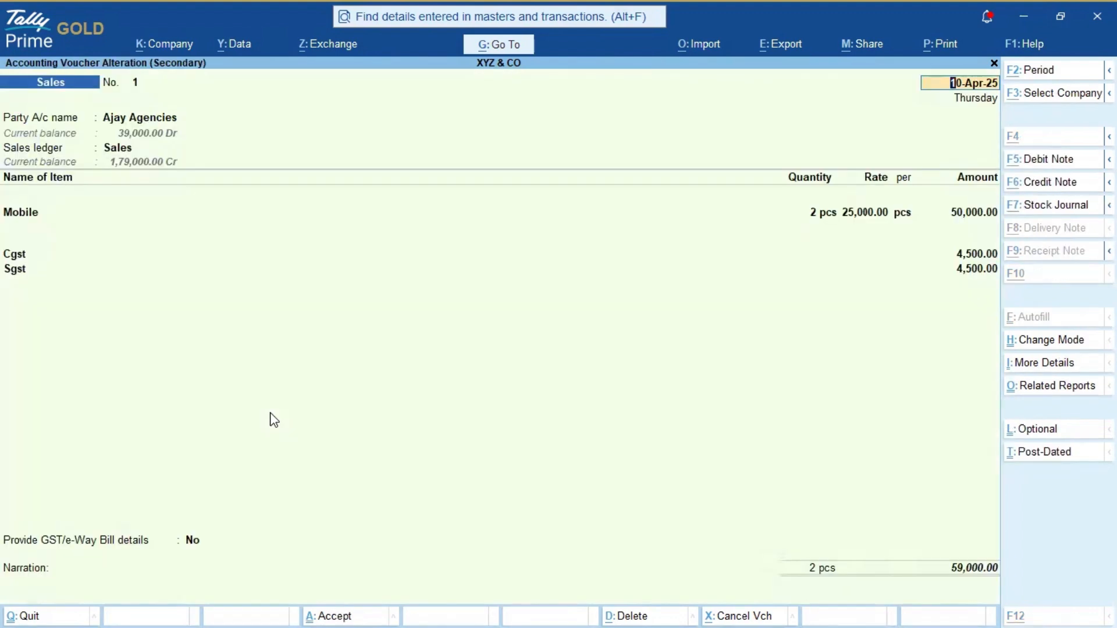
key("alt+d")
key("y")
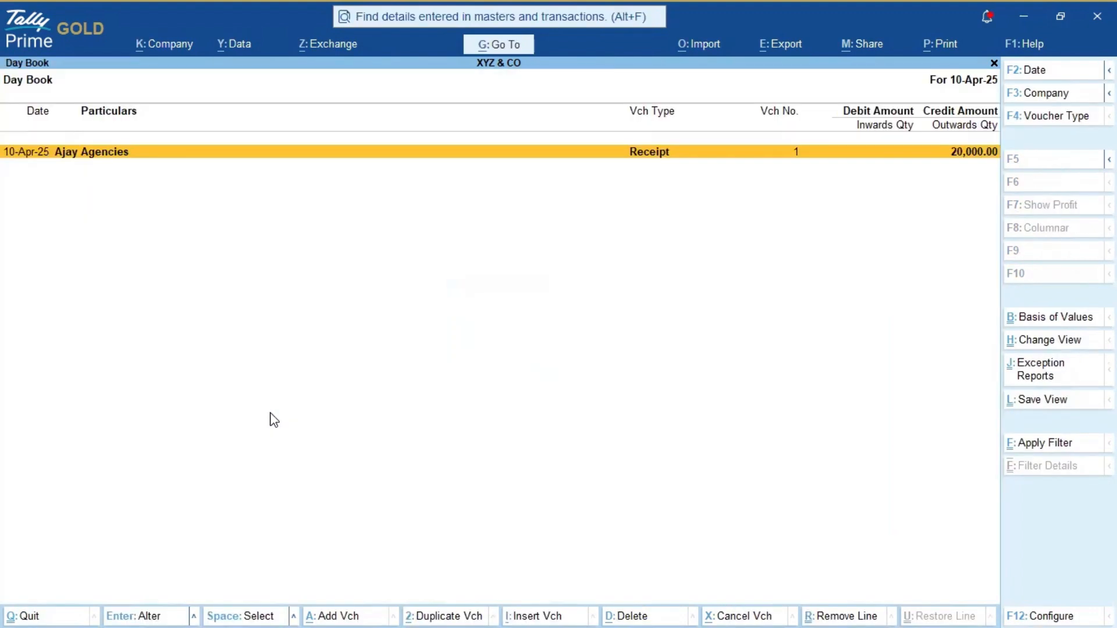
key("Escape")
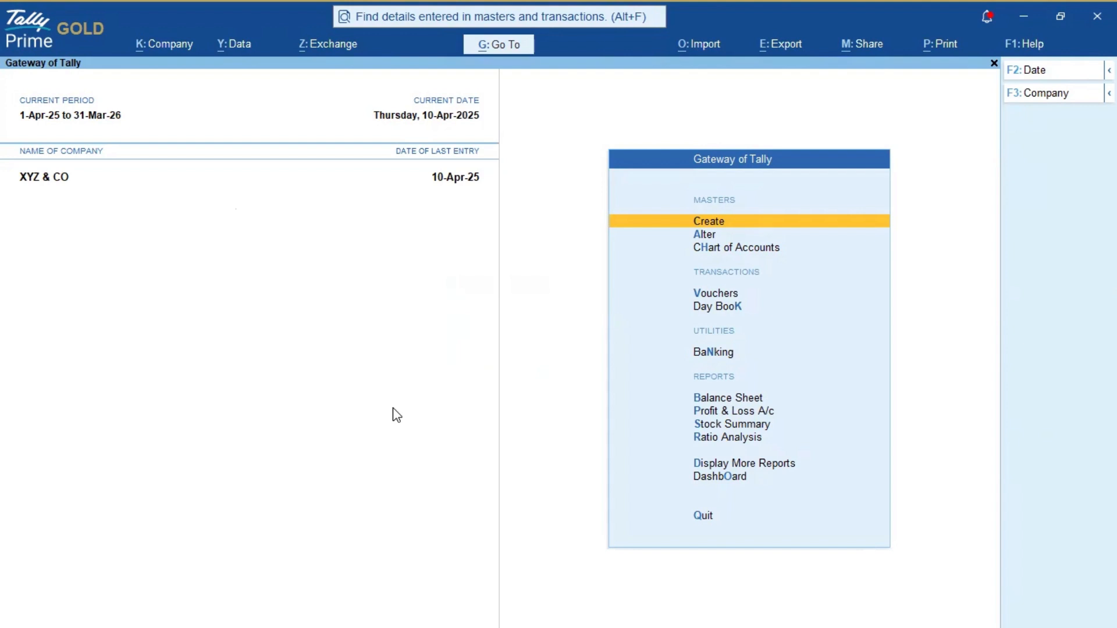
Step: Open the Ajay Agencies ledger through Alter > Ledger
key("Down")
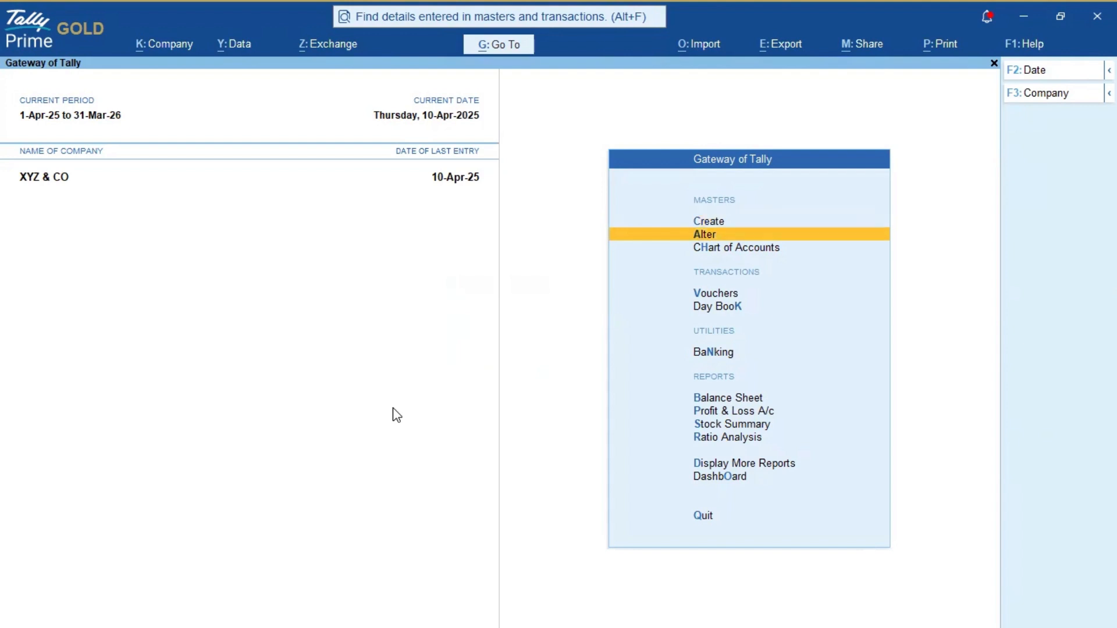
key("Return")
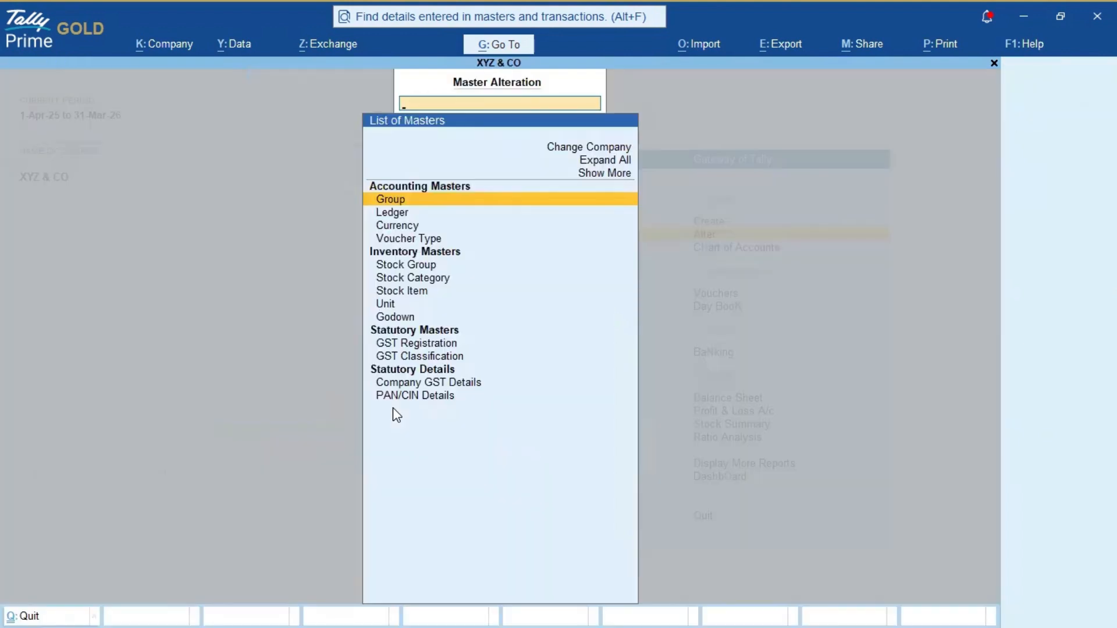
key("Escape")
key("Return")
key("Down")
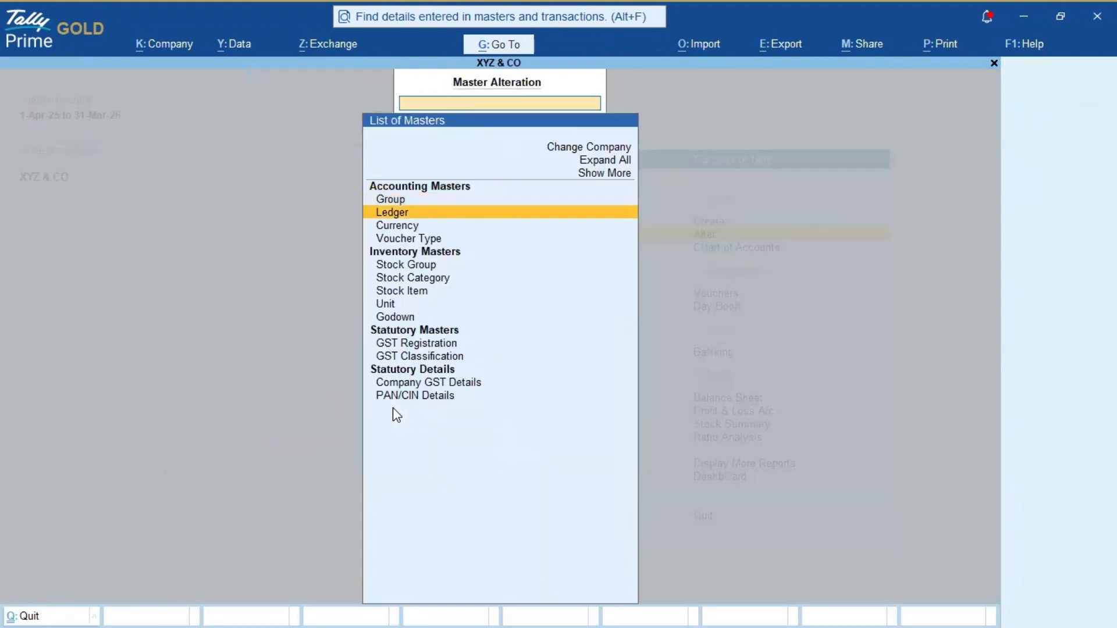
key("Return")
key("Return")
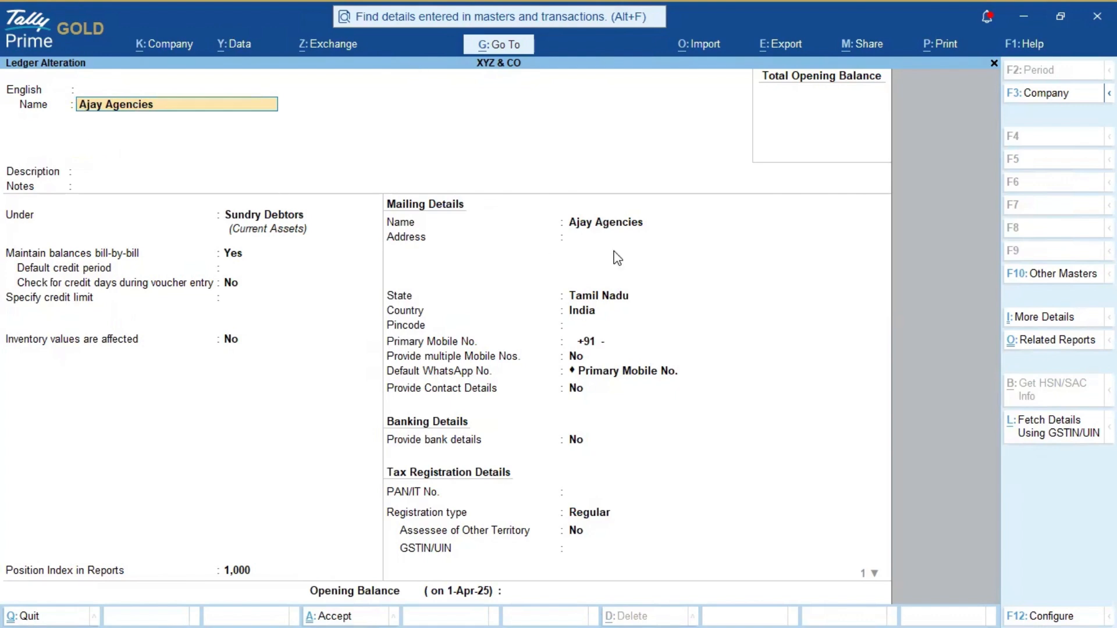
Step: Enter Tirupur as the address, change the state to Kerala, and save the ledger
left_click(585, 240)
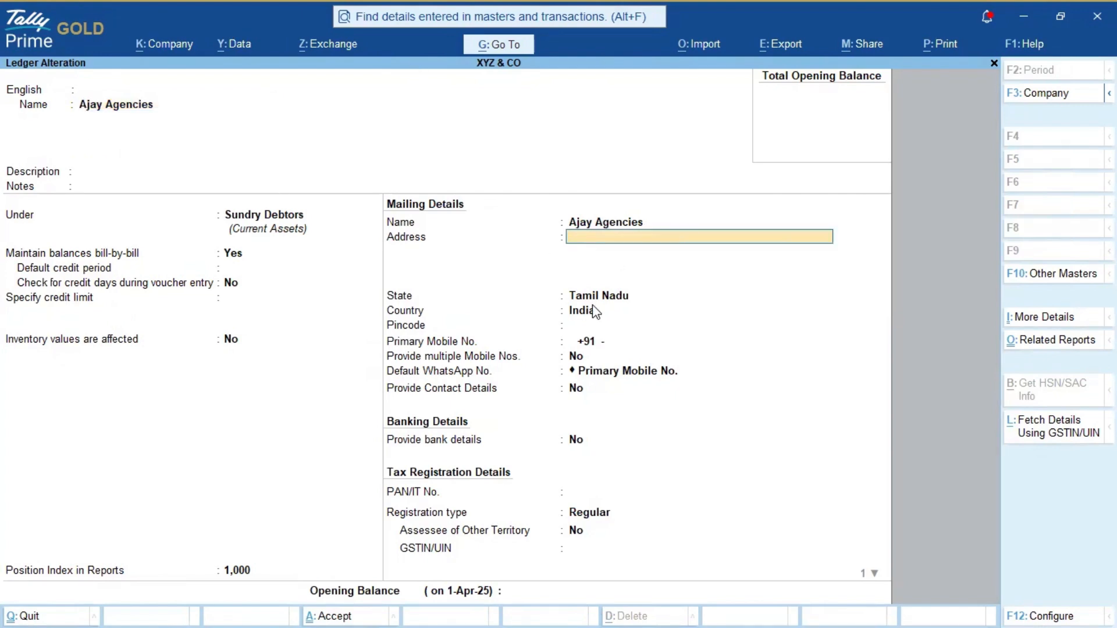
type("Tirupu")
key("Return")
key("Return")
key("Return")
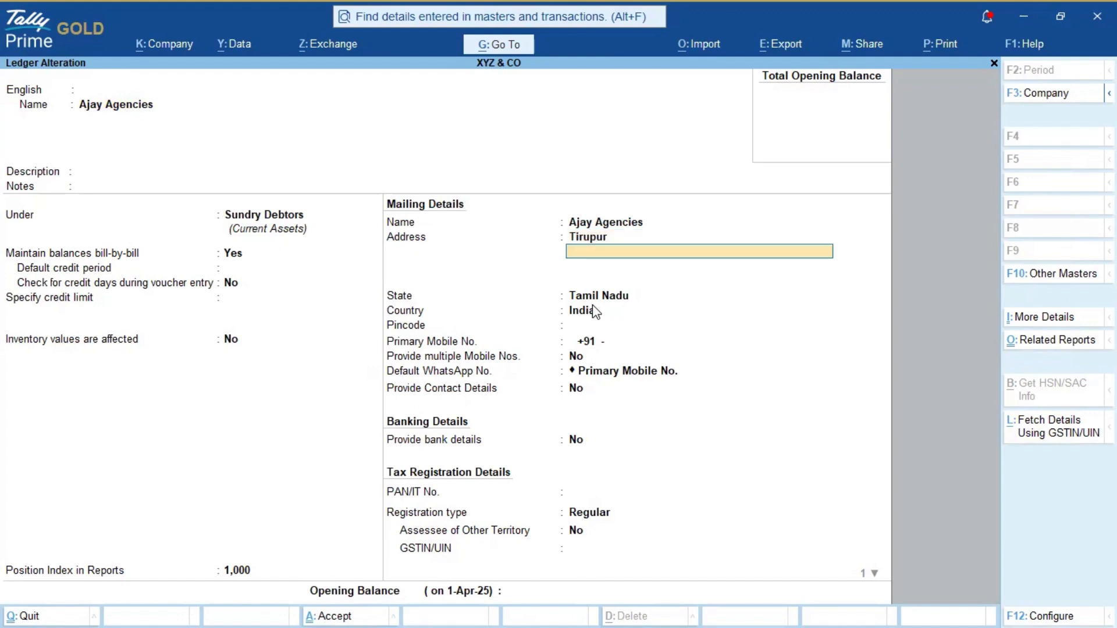
key("BackSpace")
key("BackSpace")
key("BackSpace")
key("BackSpace")
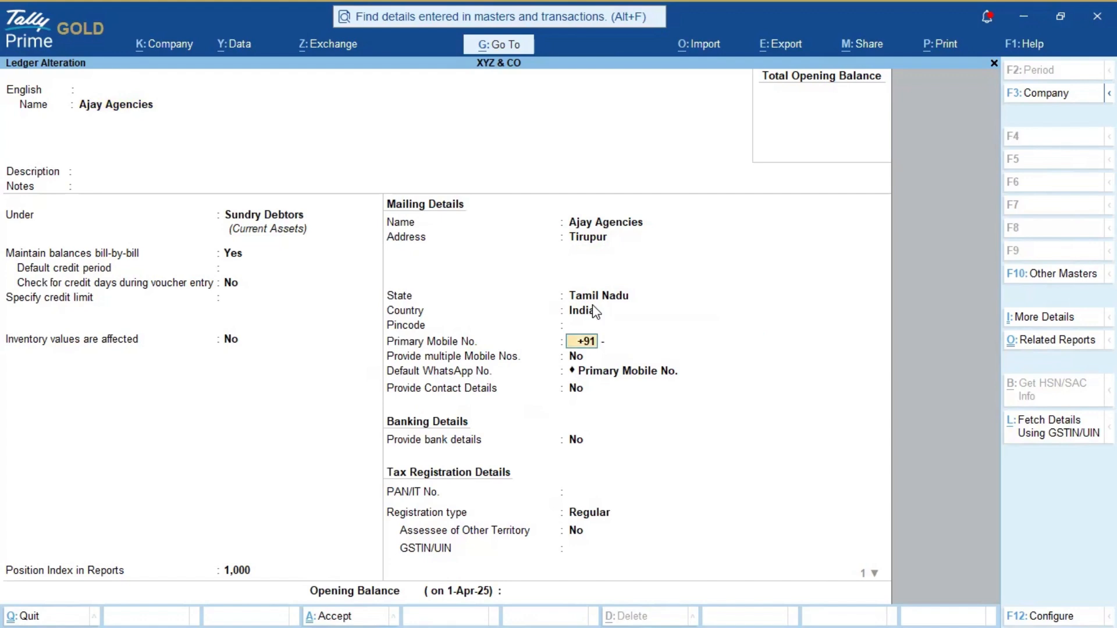
type("Ker")
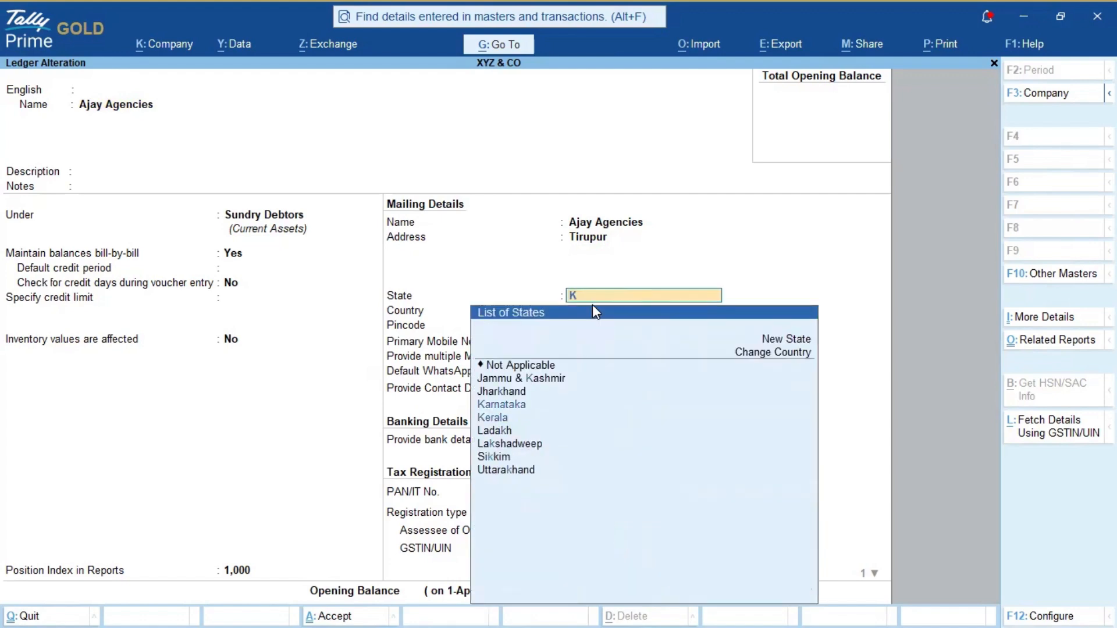
key("Return")
key("Return")
key("Return")
key("Return")
key("Return")
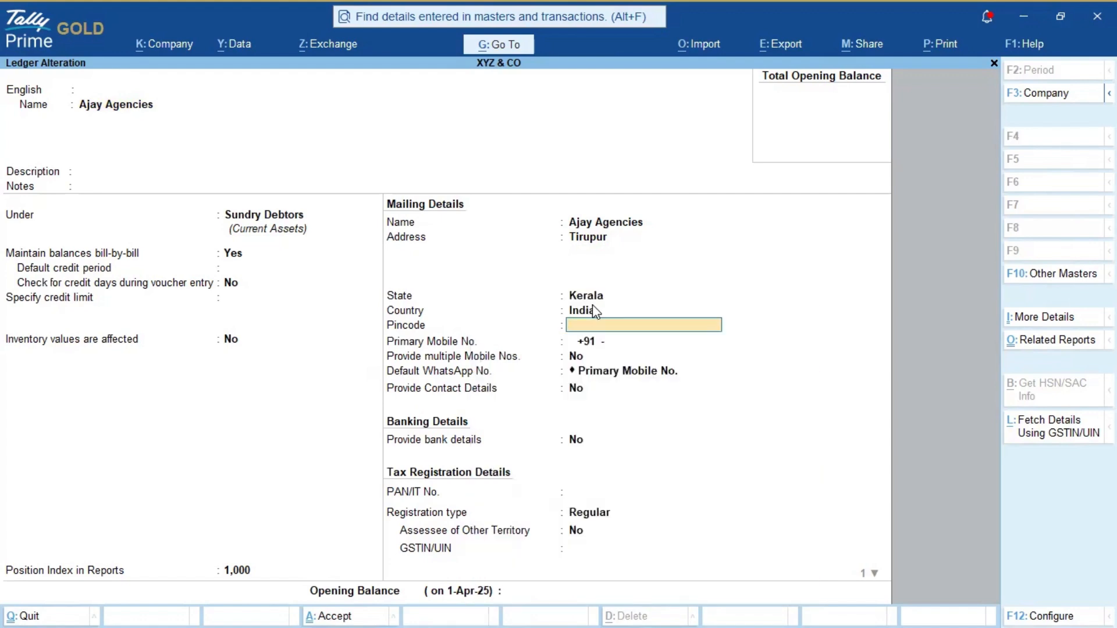
key("Return")
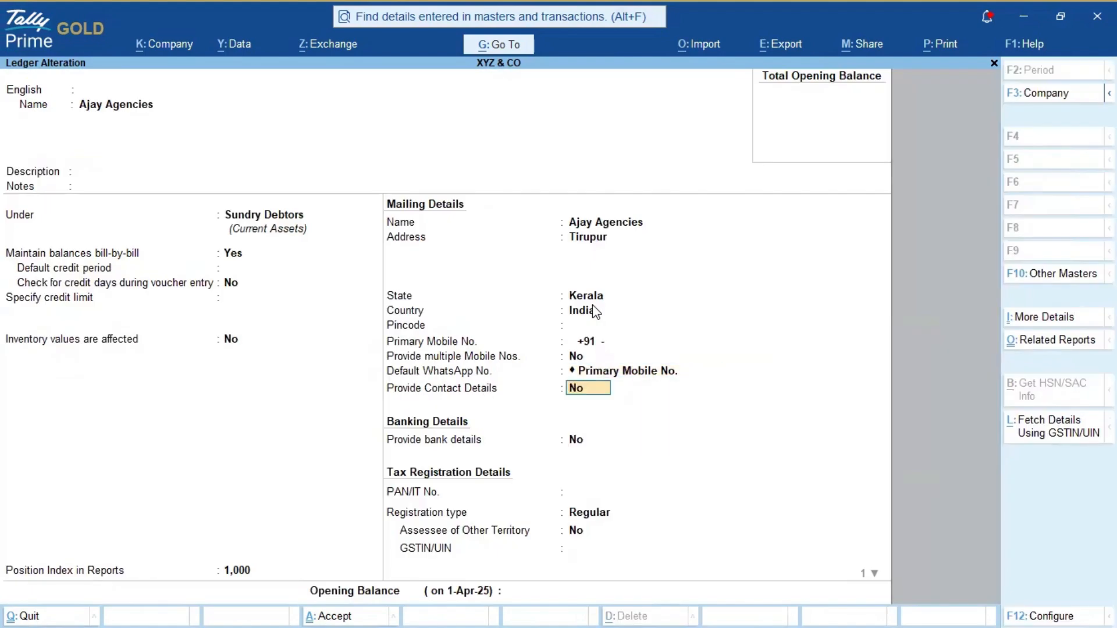
key("ctrl+a")
Step: Switch the logged-in user back to admin, entering its password
key("Escape")
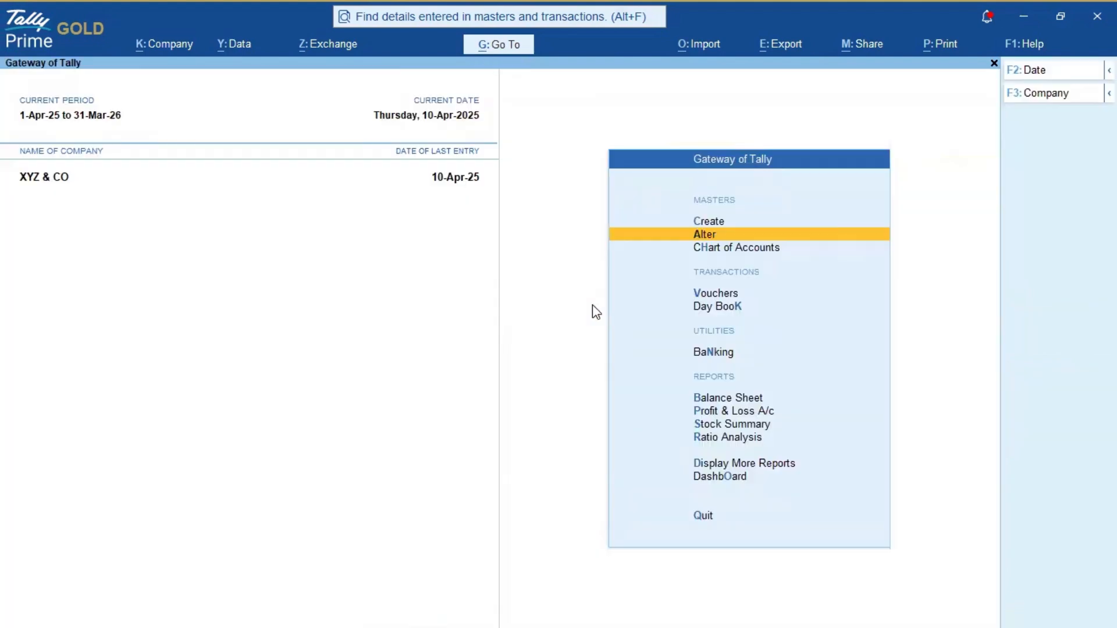
key("Up")
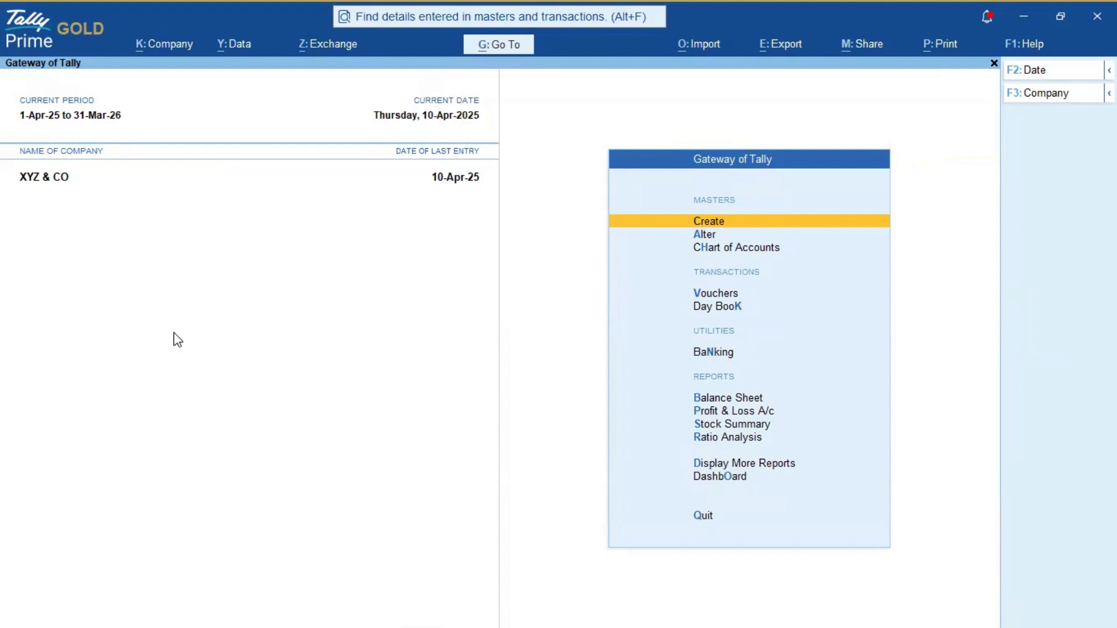
left_click(159, 46)
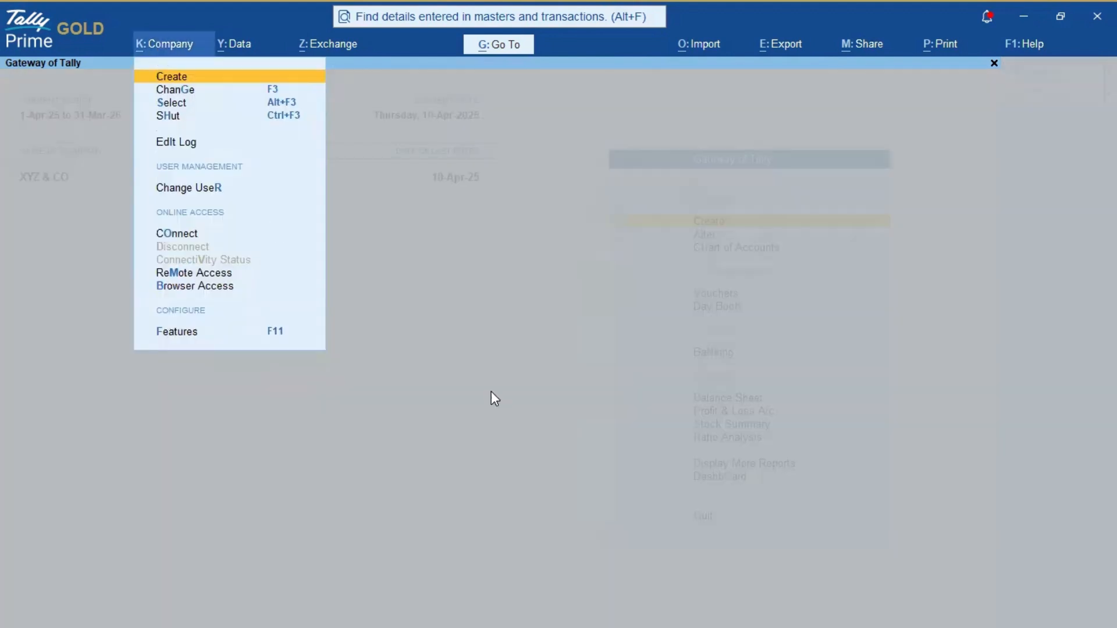
key("Down")
key("Down")
key("Down")
key("Down")
key("Down")
key("Down")
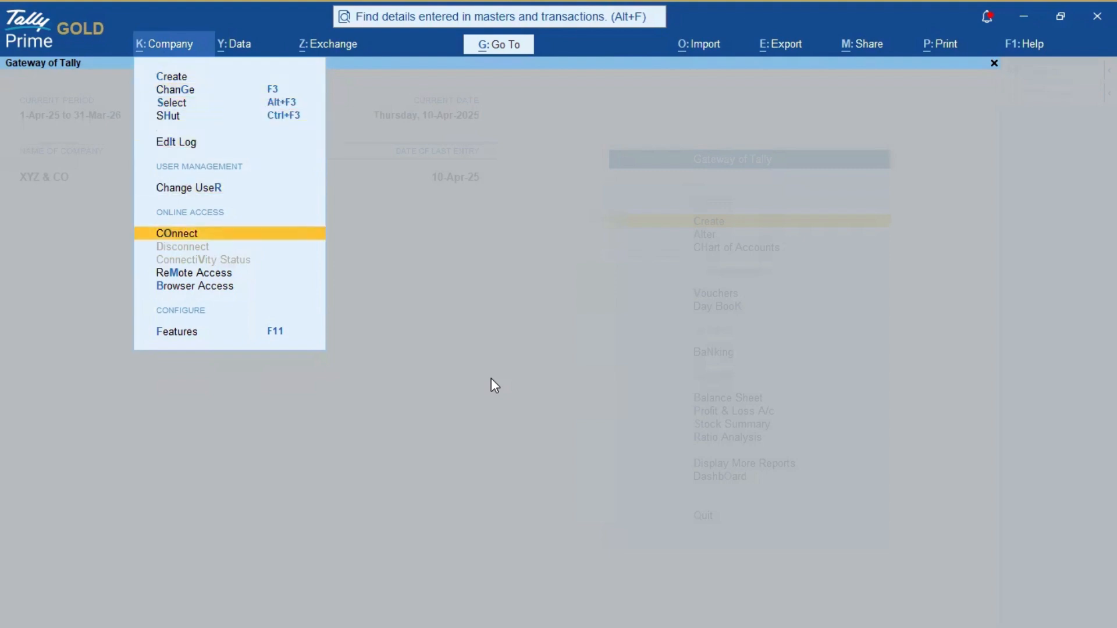
key("Up")
key("Return")
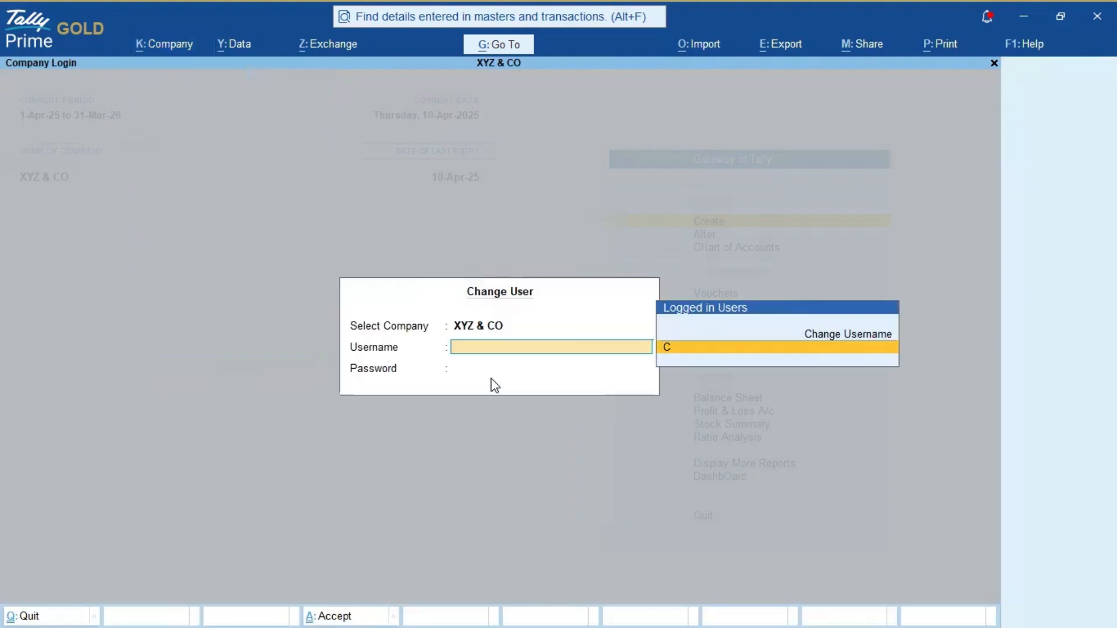
key("Return")
type("admin")
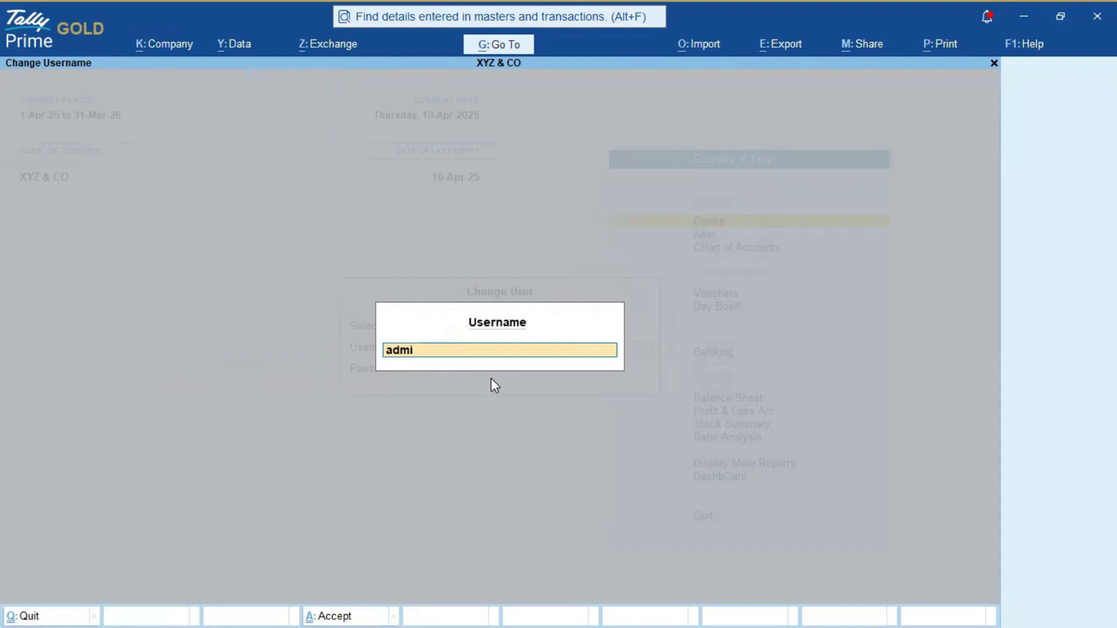
key("Return")
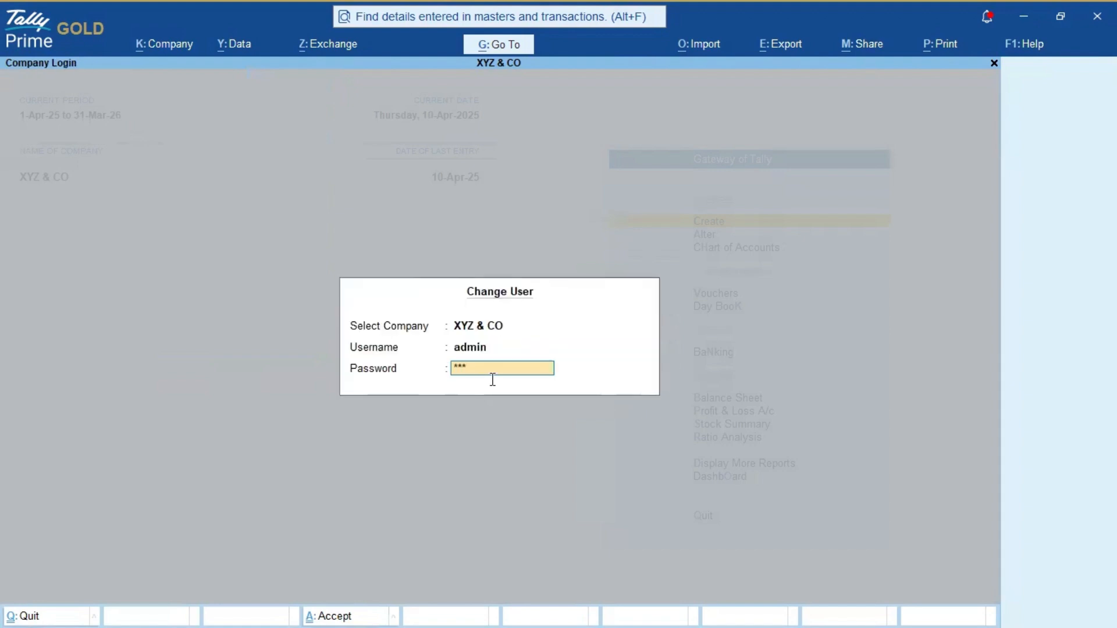
key("BackSpace")
key("BackSpace")
key("BackSpace")
key("BackSpace")
key("Return")
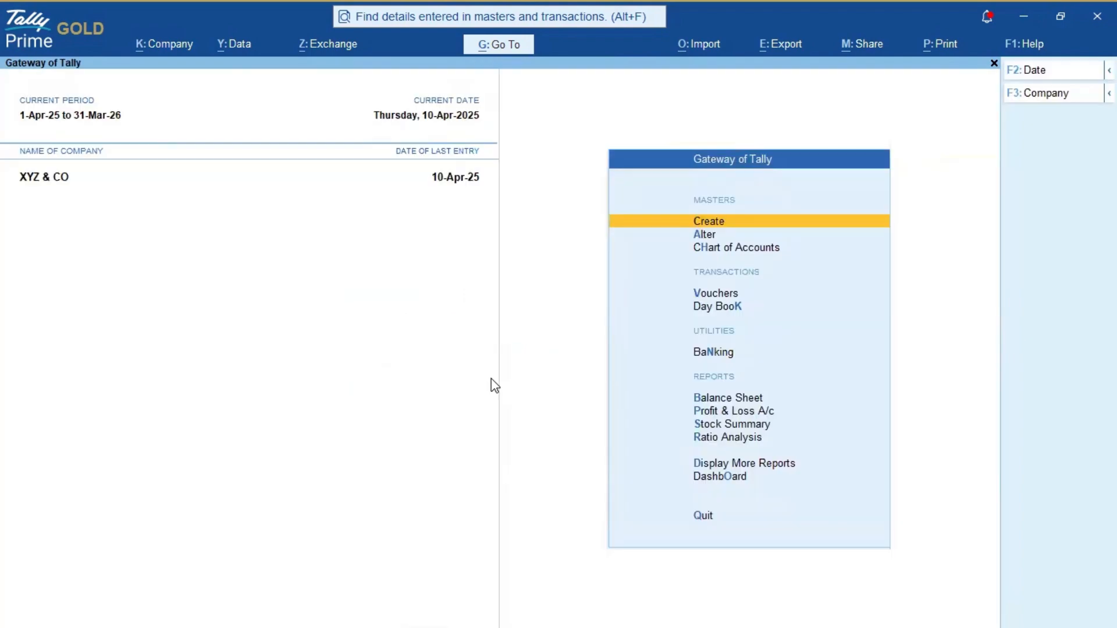
Step: Search Go To for 'Edit' and open Edit Log Summary – Voucher Types
left_click(508, 51)
type("Ed")
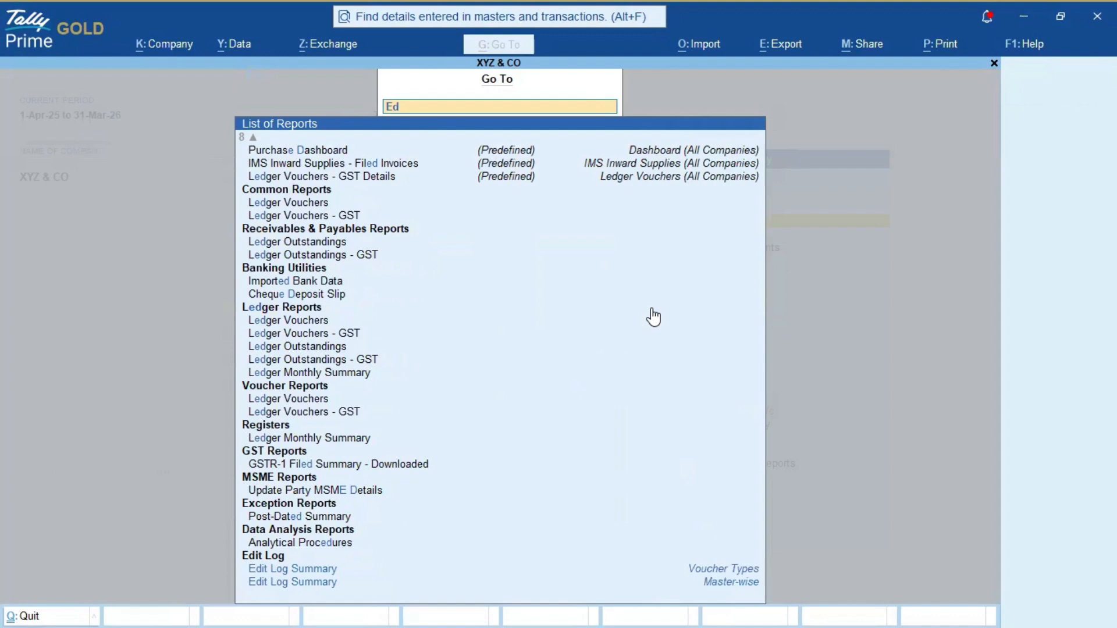
type("it")
key("Down")
key("Down")
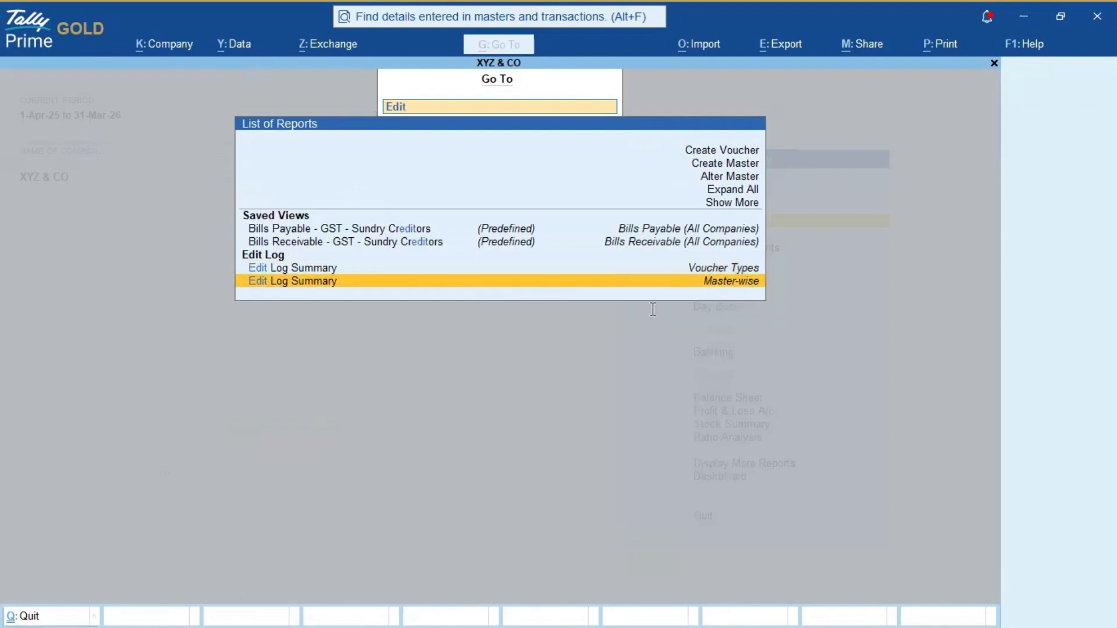
key("Up")
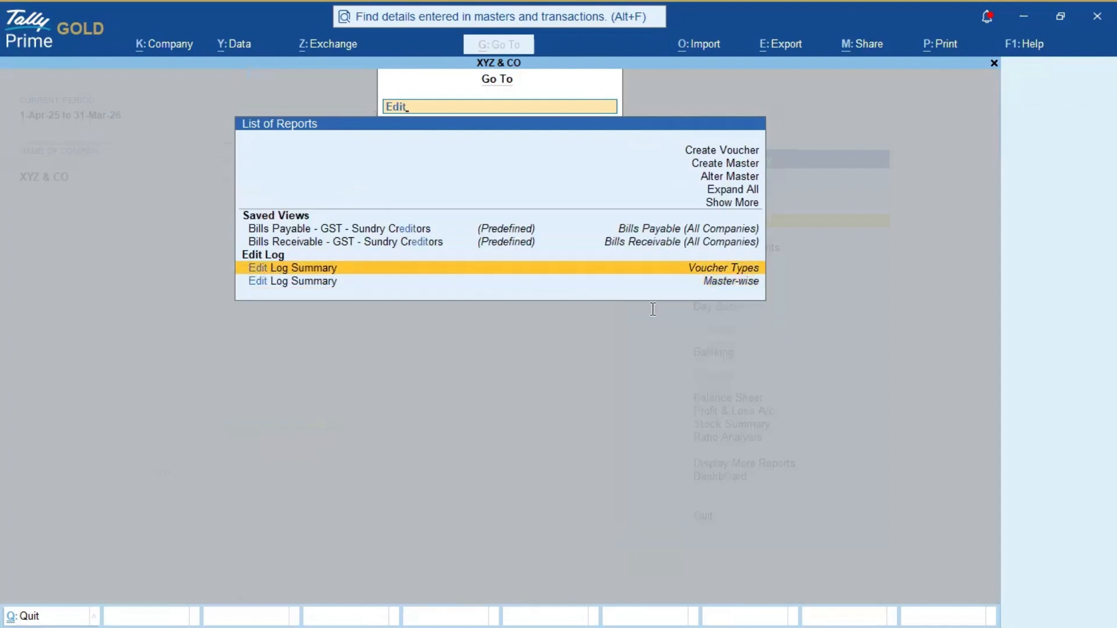
key("Down")
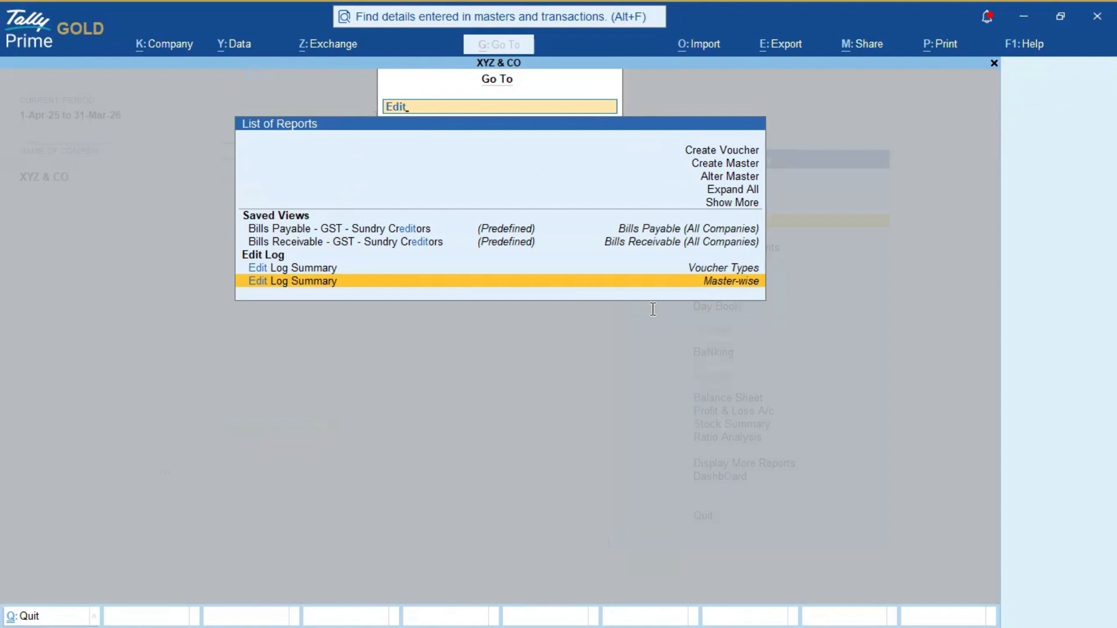
key("Up")
key("Down")
key("Up")
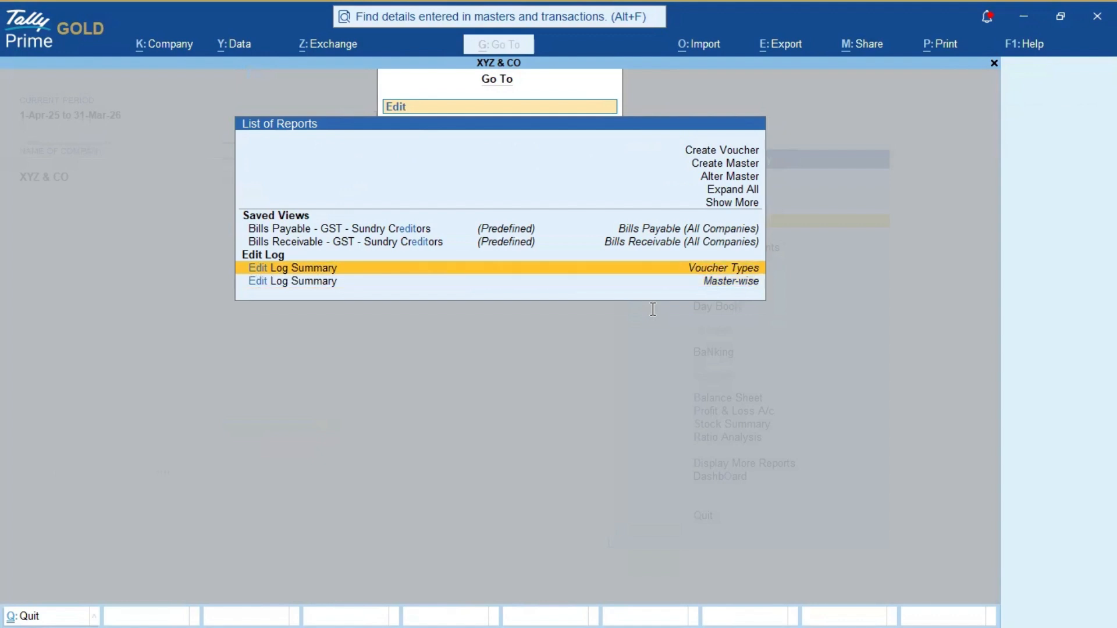
key("Up")
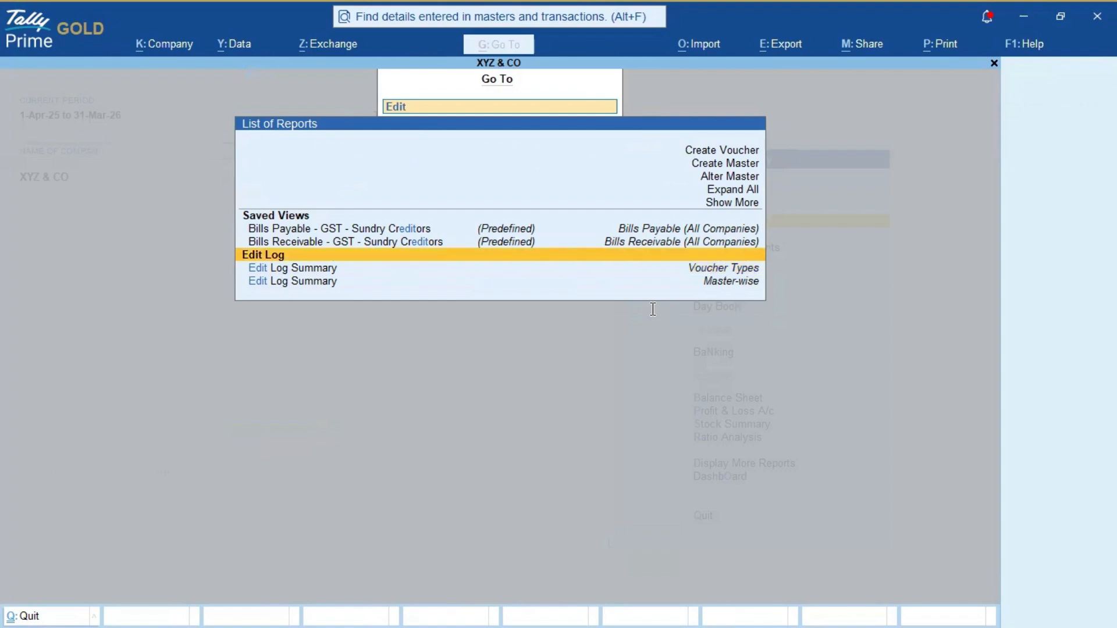
key("Down")
key("Down")
key("Up")
key("Down")
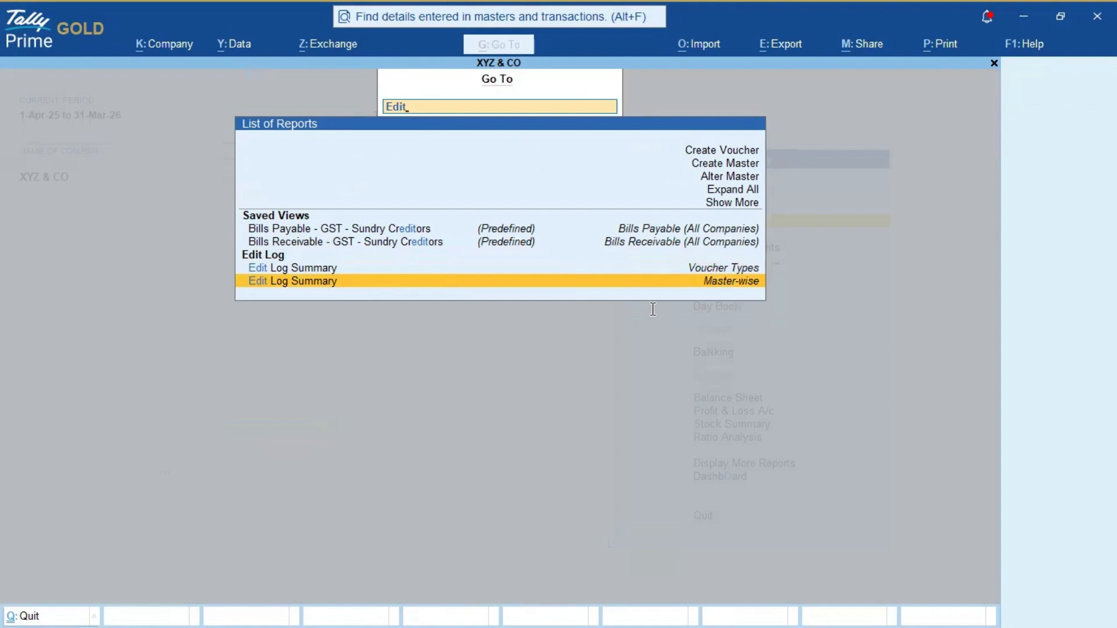
key("Up")
key("Down")
key("Up")
key("Down")
key("Up")
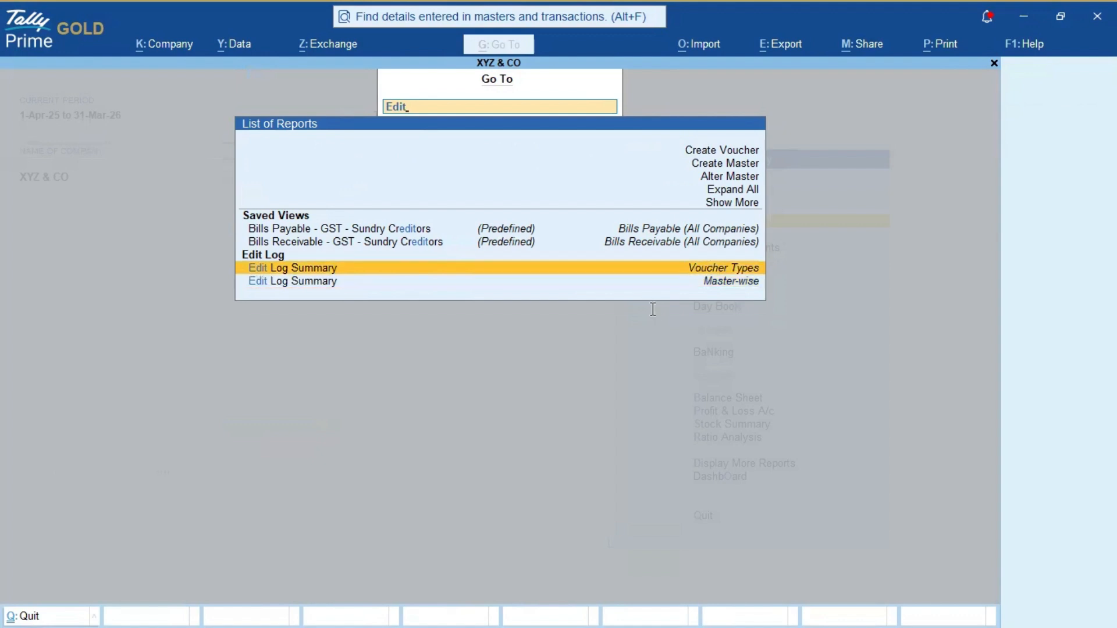
key("Return")
Step: Drill from the Receipt row through April into the Ajay Agencies receipt's edit log
key("Down")
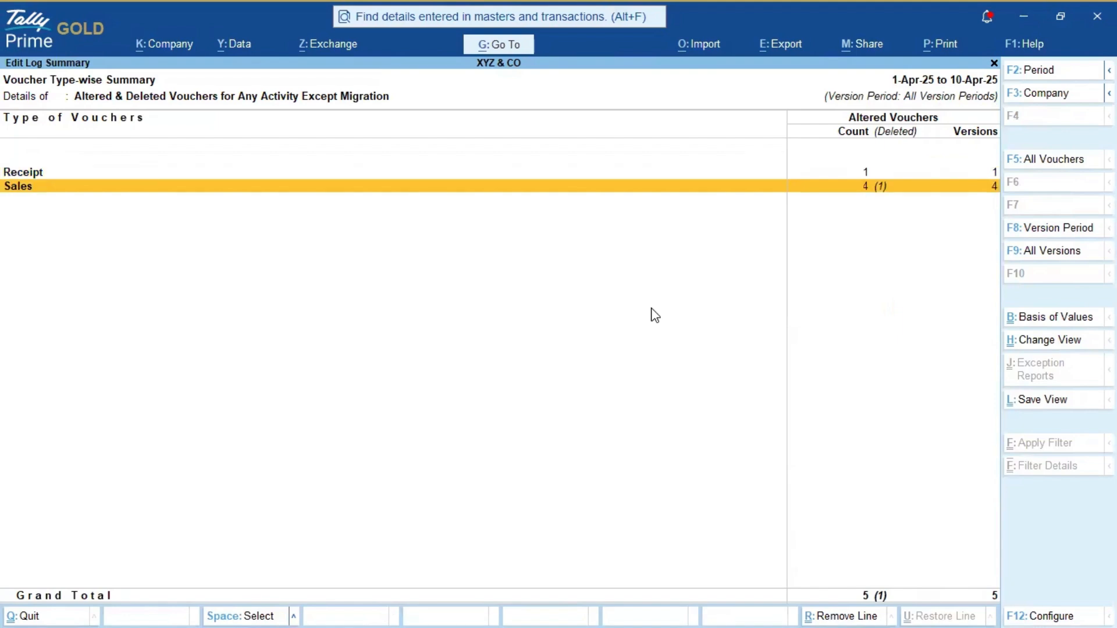
key("Up")
key("Down")
key("Up")
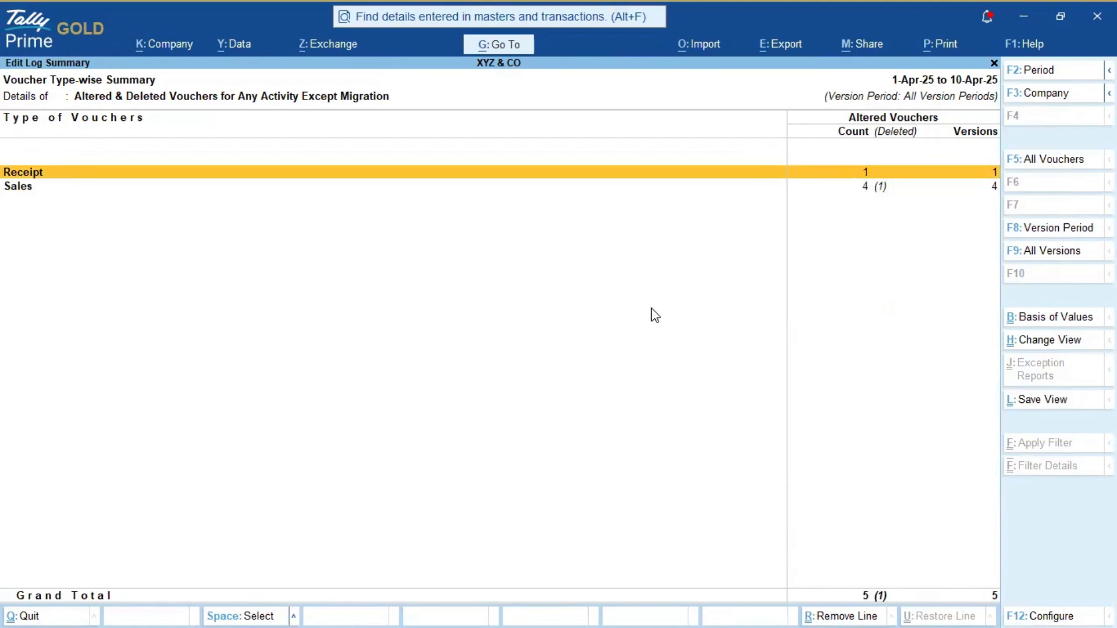
key("Down")
key("Up")
key("Down")
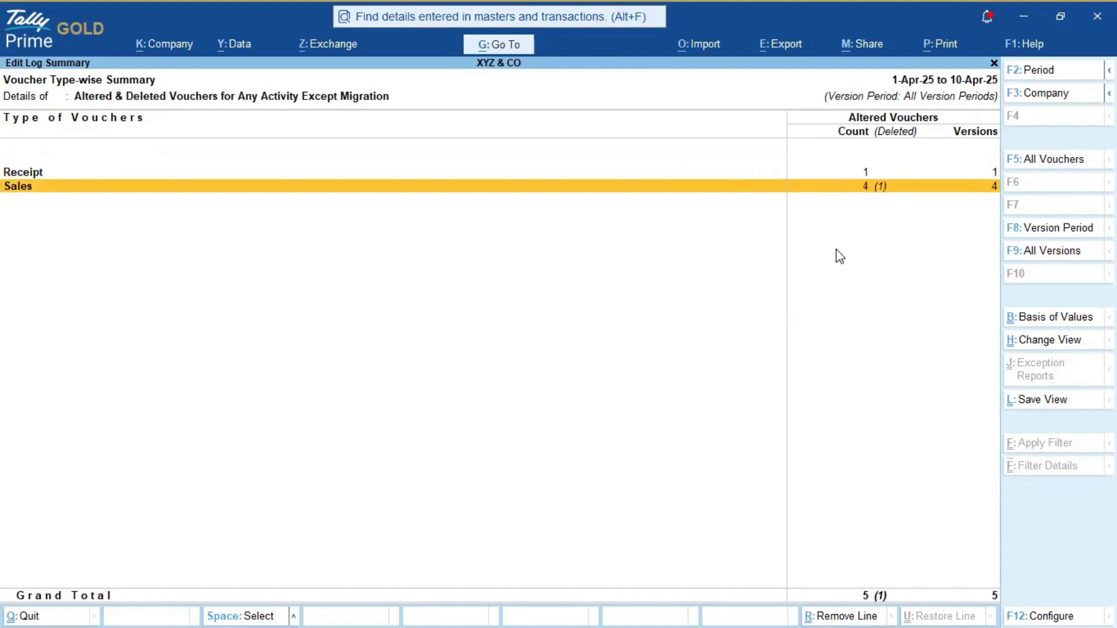
key("Up")
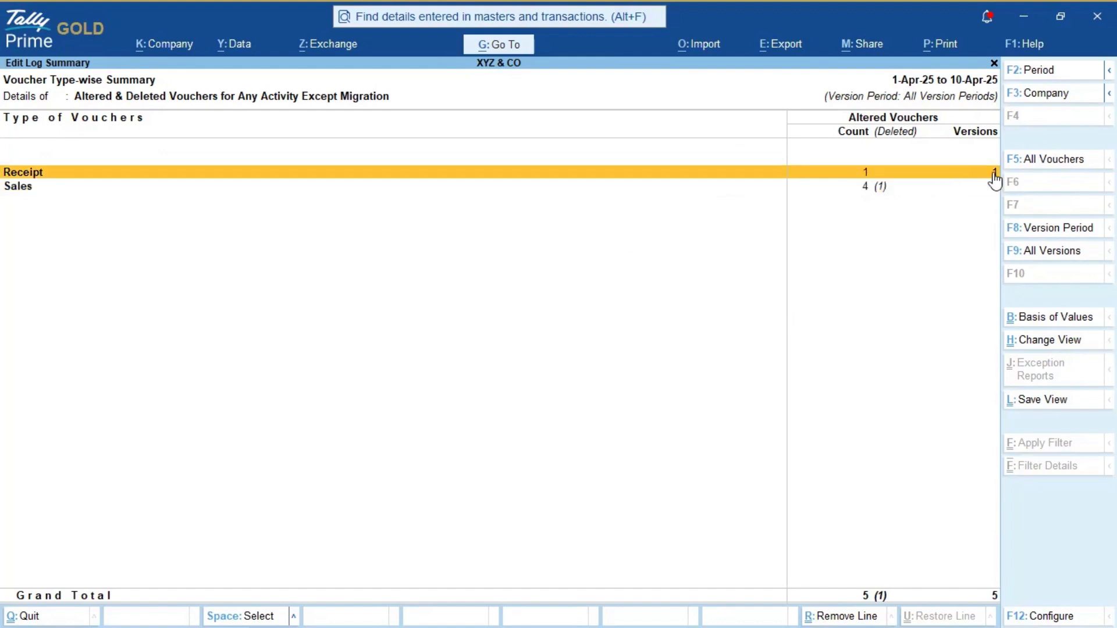
key("Down")
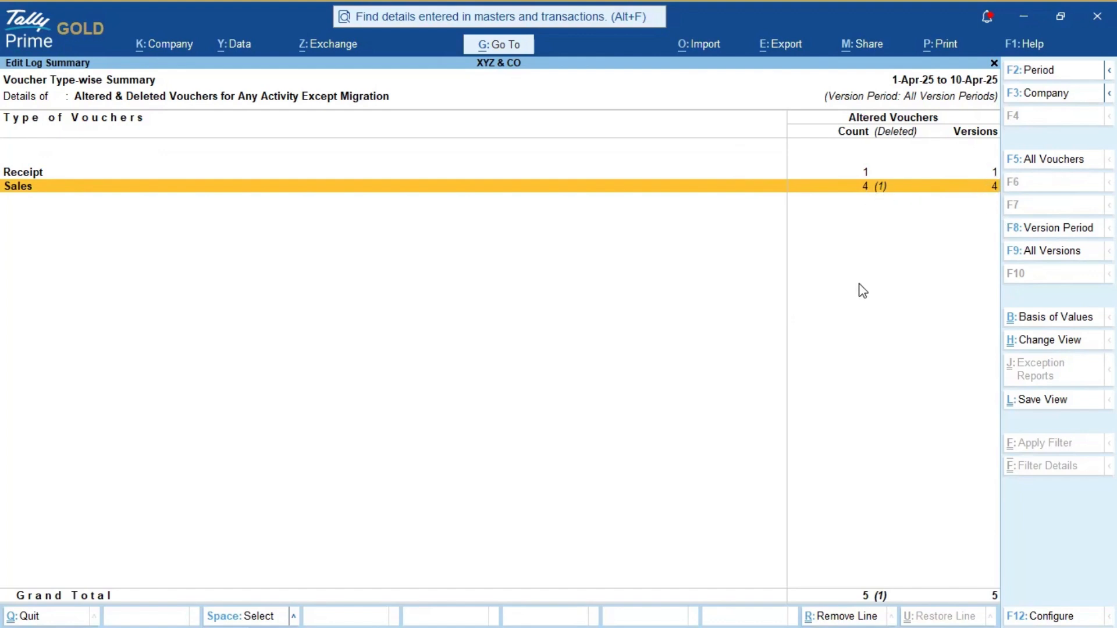
key("Up")
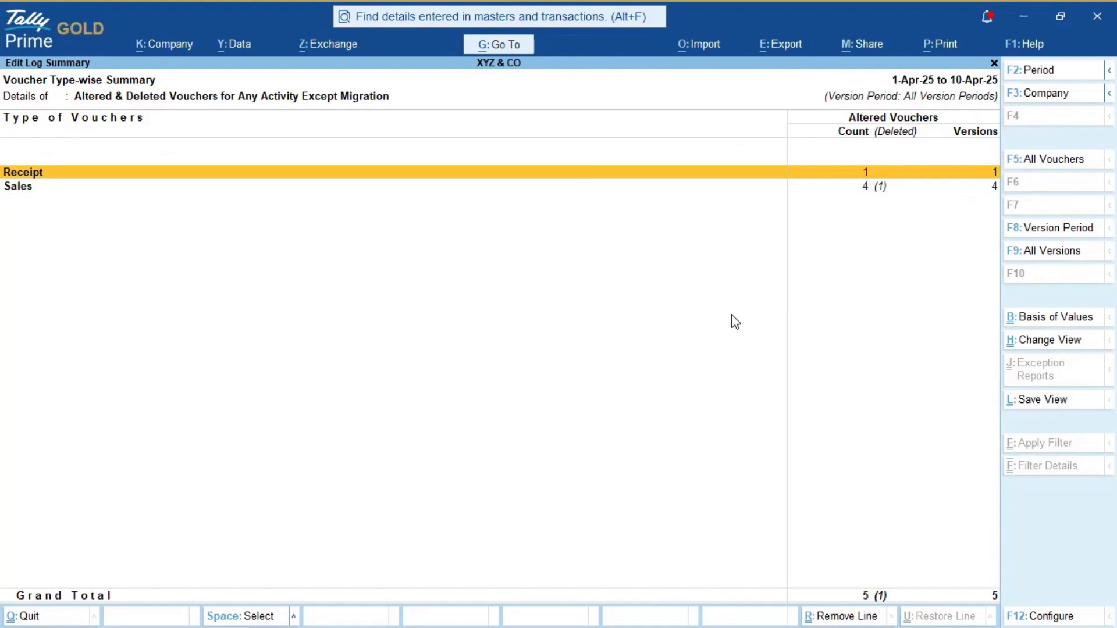
key("Return")
key("Return")
key("Return")
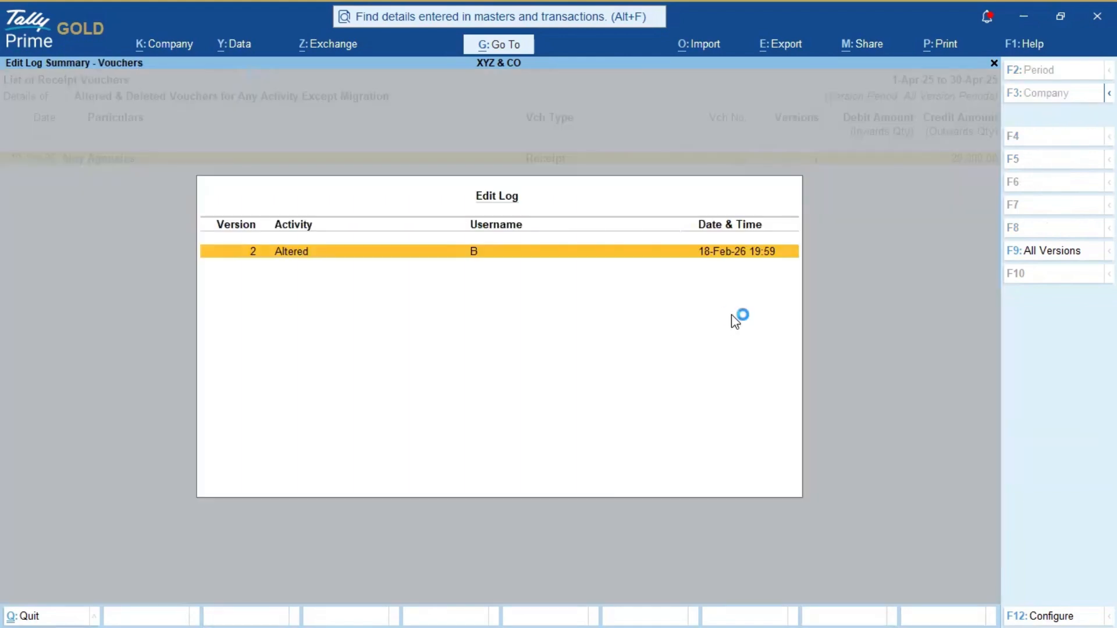
key("Return")
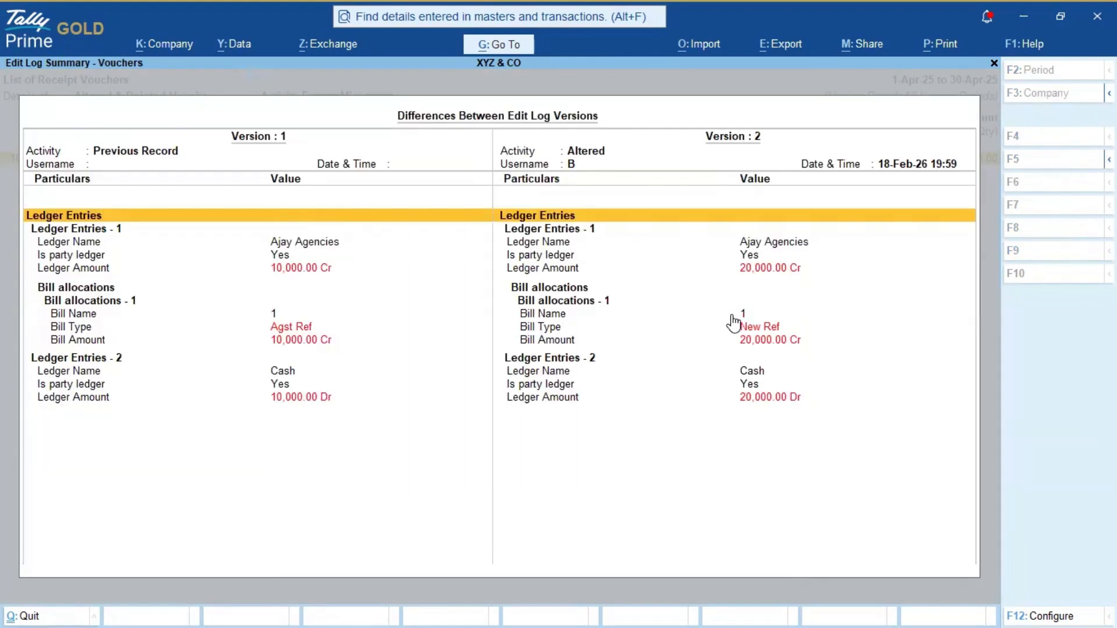
Step: Review the changed ledger amount and bill allocation details between versions, then return to the Receipt voucher list
key("Down")
key("Down")
key("Down")
key("Down")
key("Up")
key("Up")
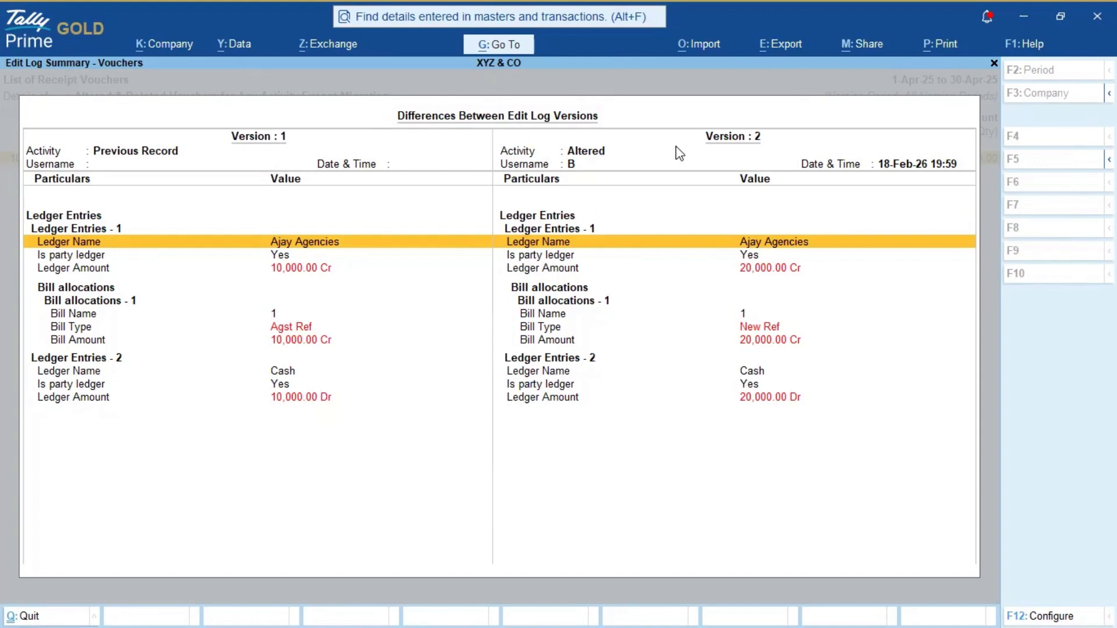
key("Down")
key("Down")
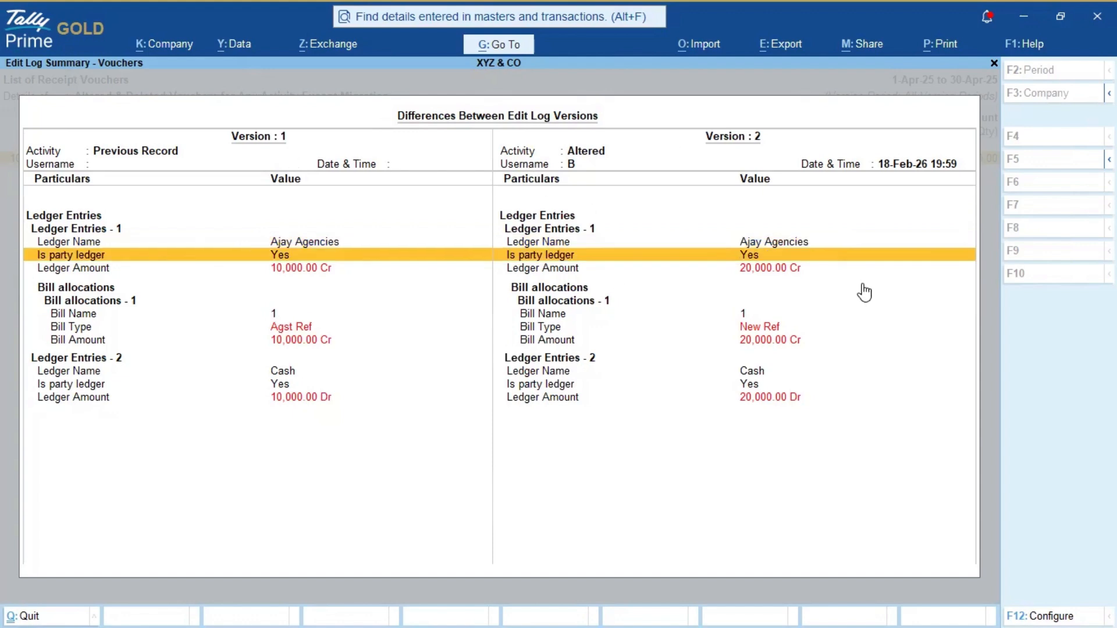
key("Up")
key("Down")
key("Down")
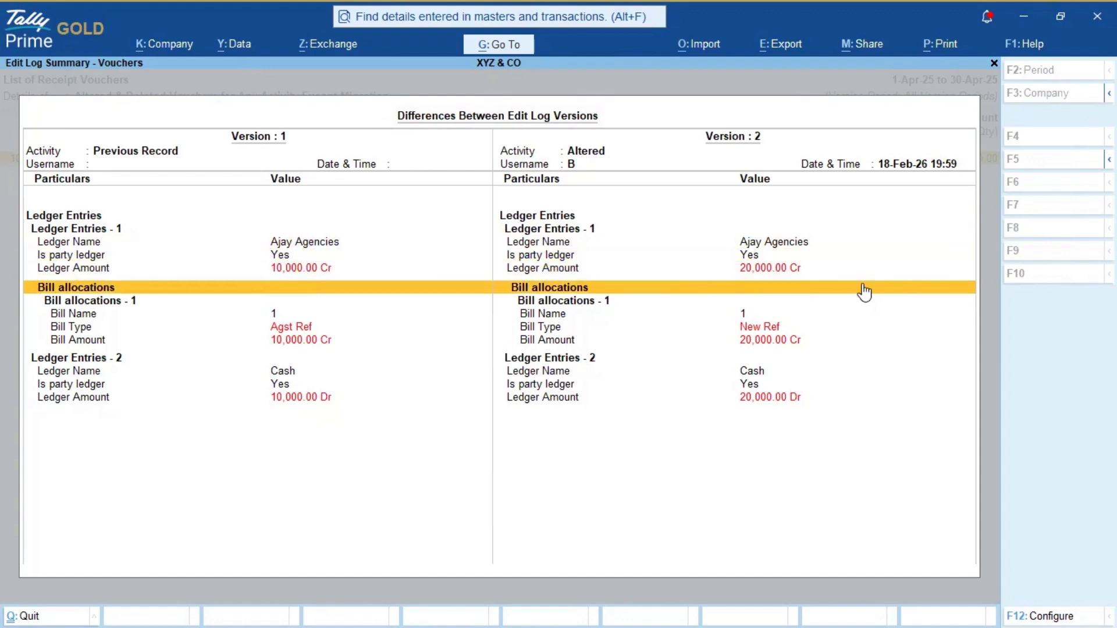
key("Up")
key("Up")
key("Down")
key("Down")
key("Down")
key("Down")
key("Down")
key("Down")
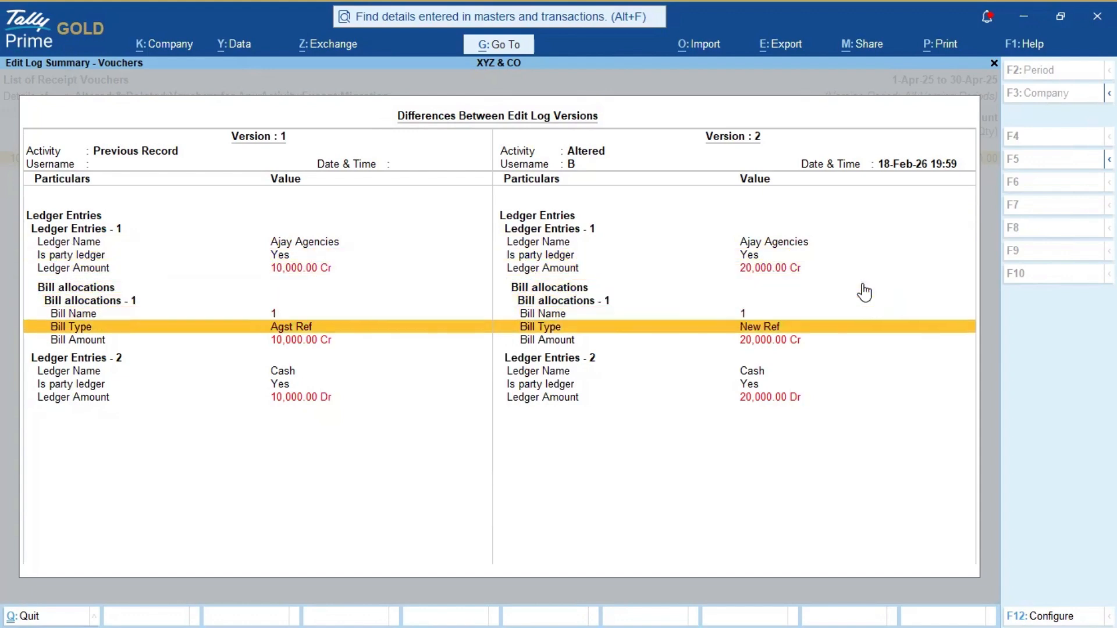
key("Up")
key("Up")
key("Up")
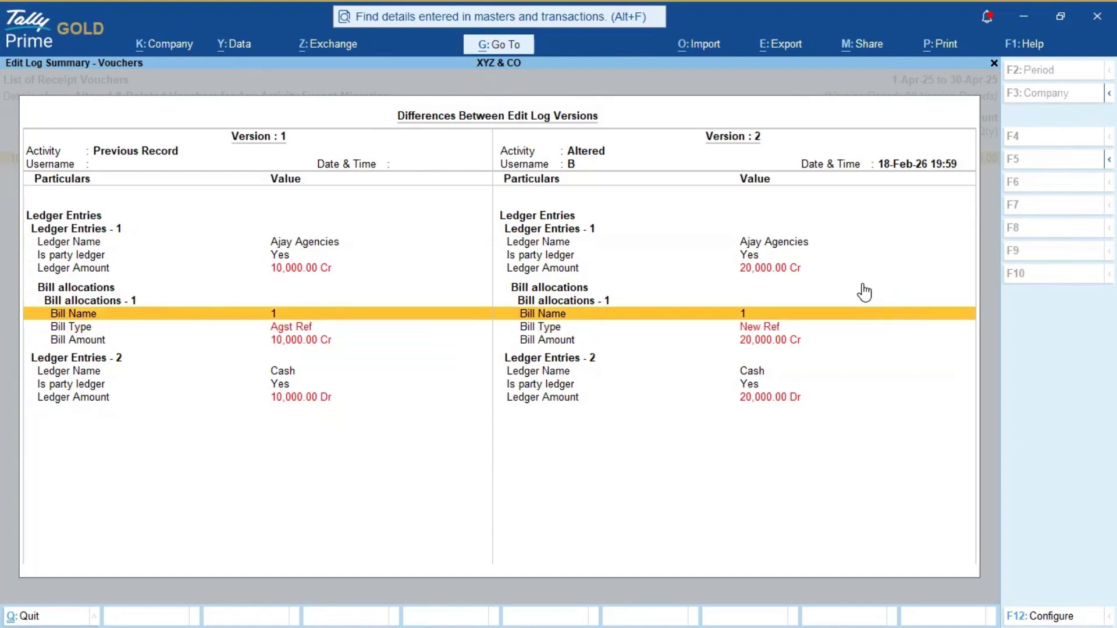
key("Down")
key("Down")
key("Down")
key("Down")
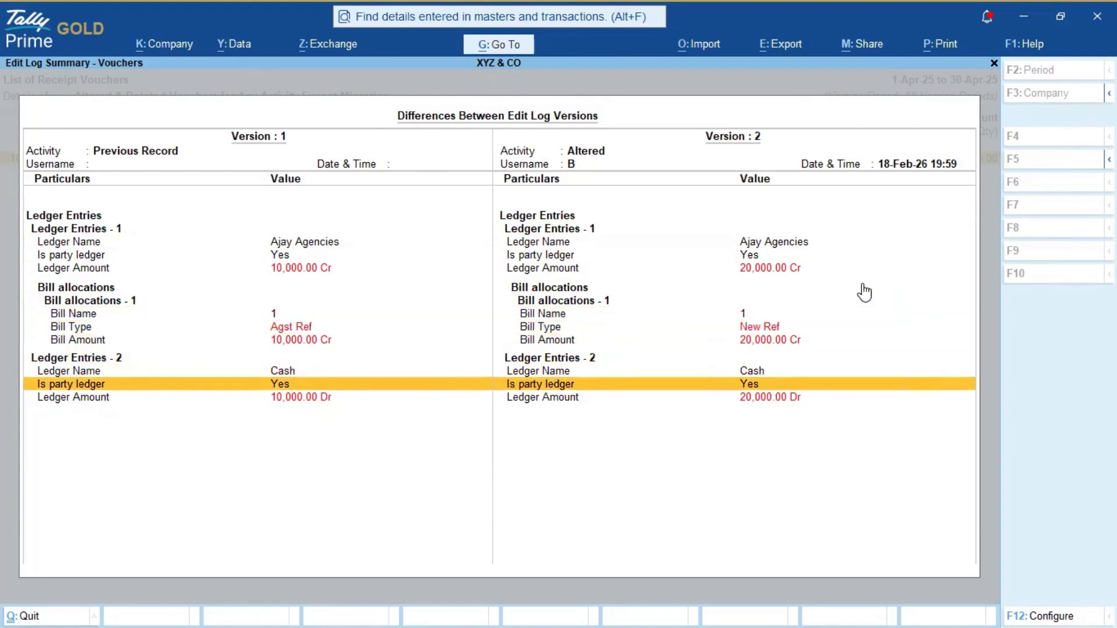
key("Escape")
key("Escape")
key("Escape")
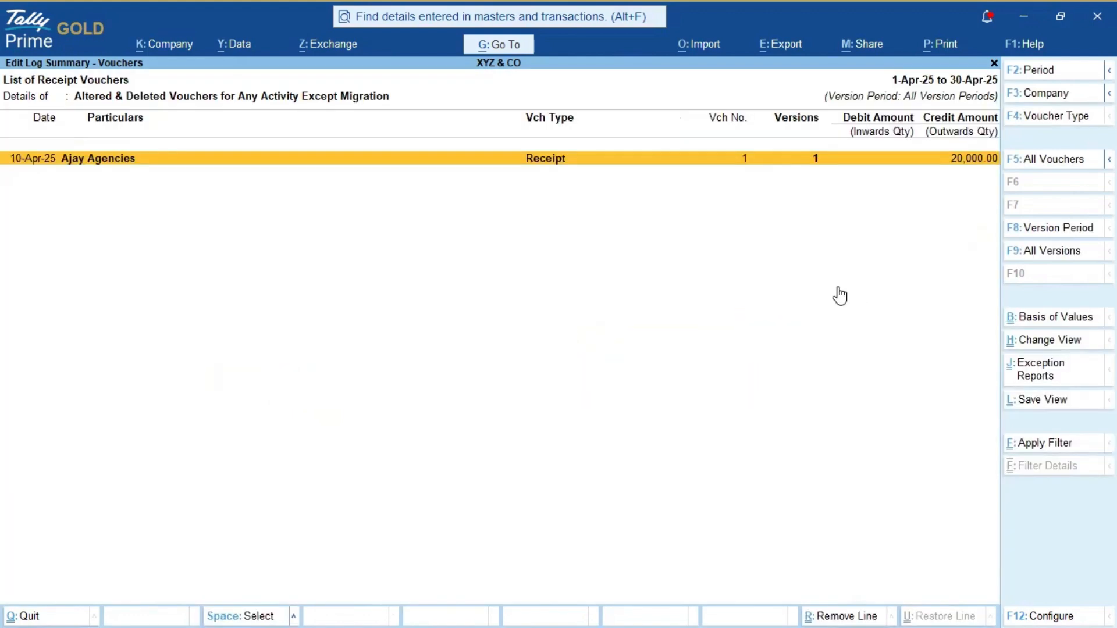
Step: Return to the voucher type-wise Edit Log Summary and open its Basis of Values settings
key("Escape")
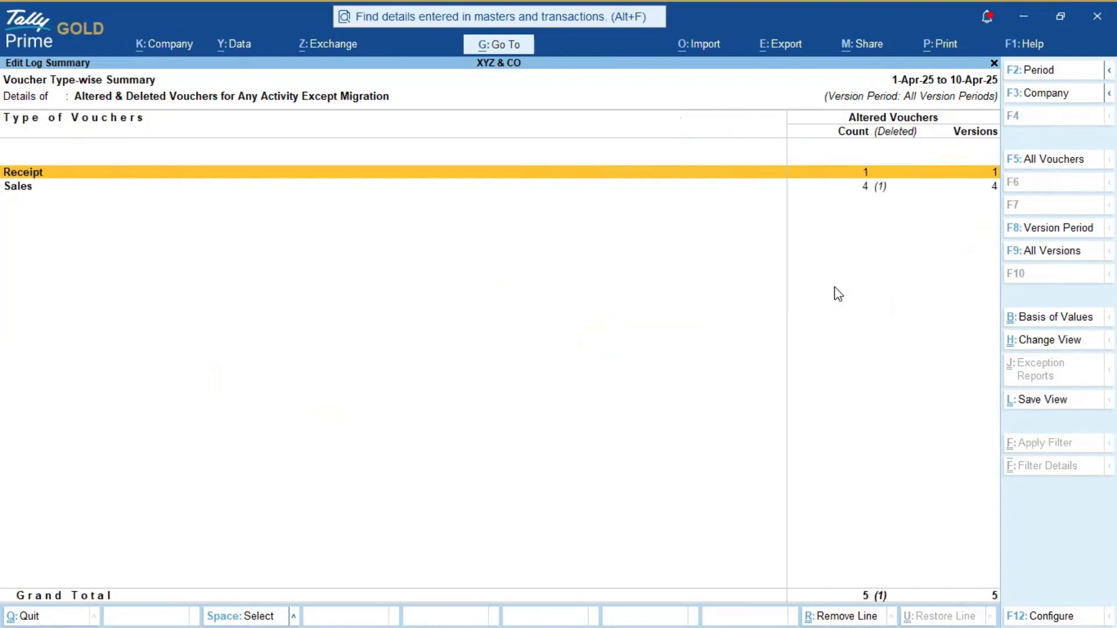
key("Down")
key("Up")
left_click(1056, 321)
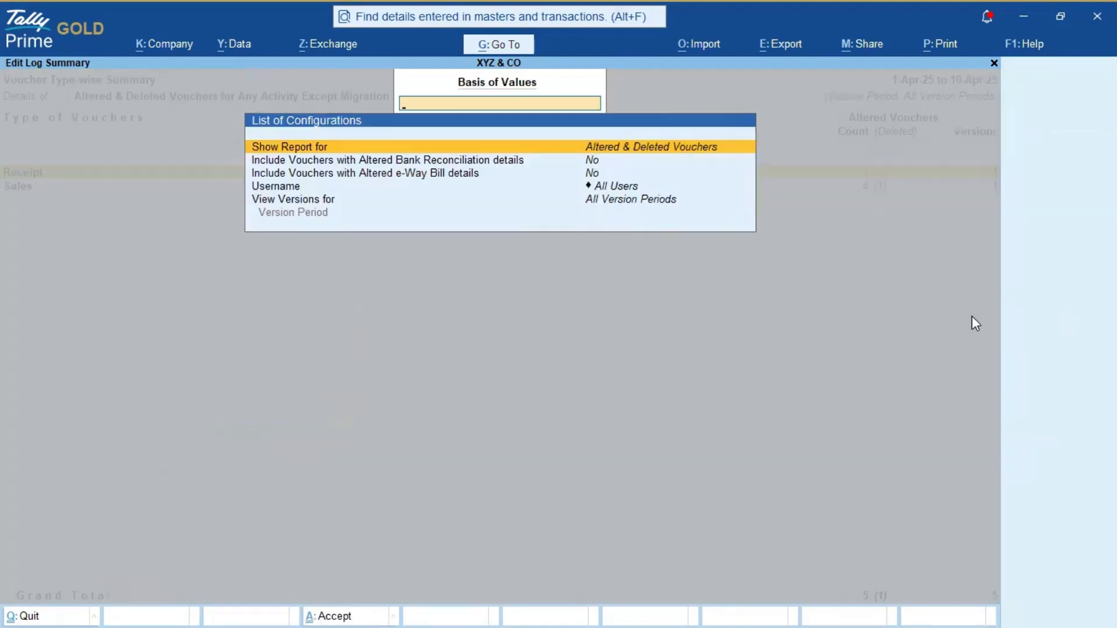
key("Down")
key("Up")
Step: Set Show Report for to Deleted Vouchers and apply, leaving one deleted Sales voucher
key("Return")
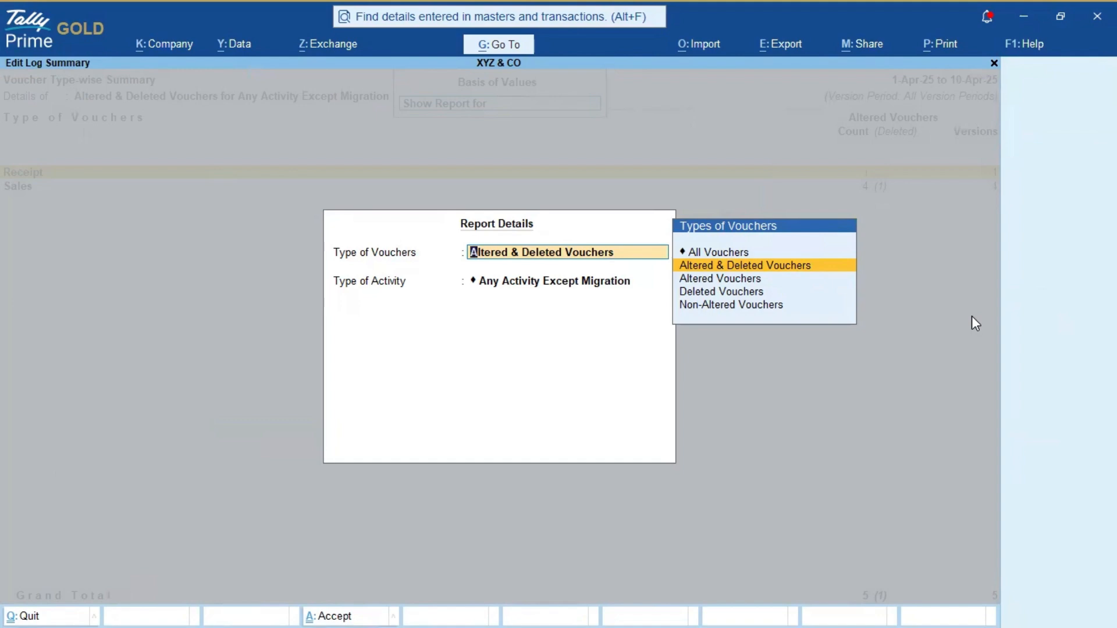
key("Up")
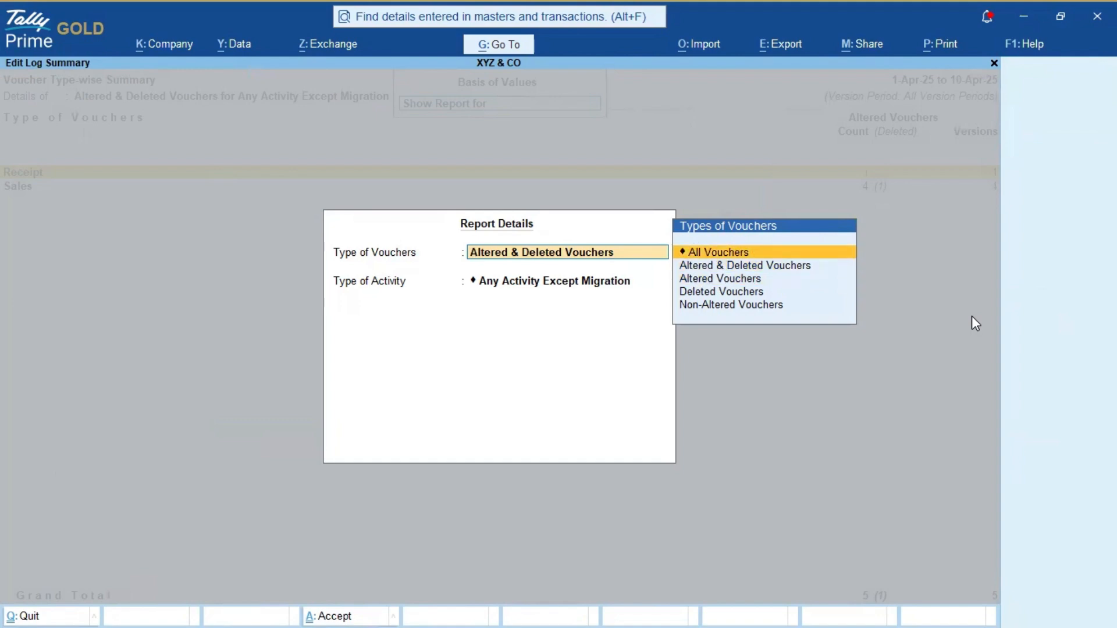
key("Down")
key("Down")
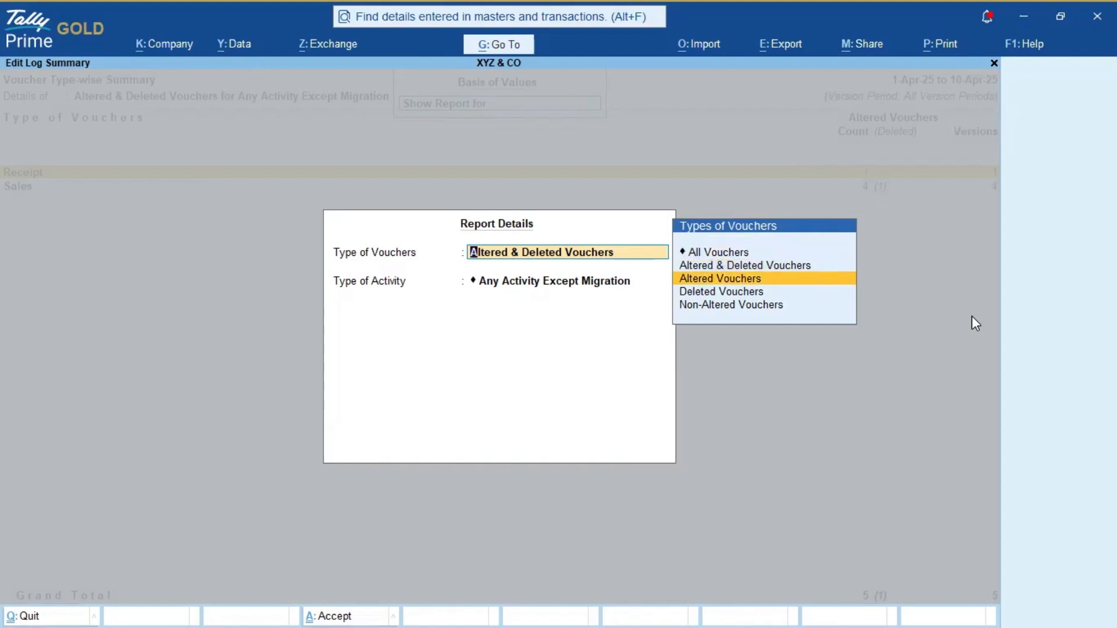
key("Return")
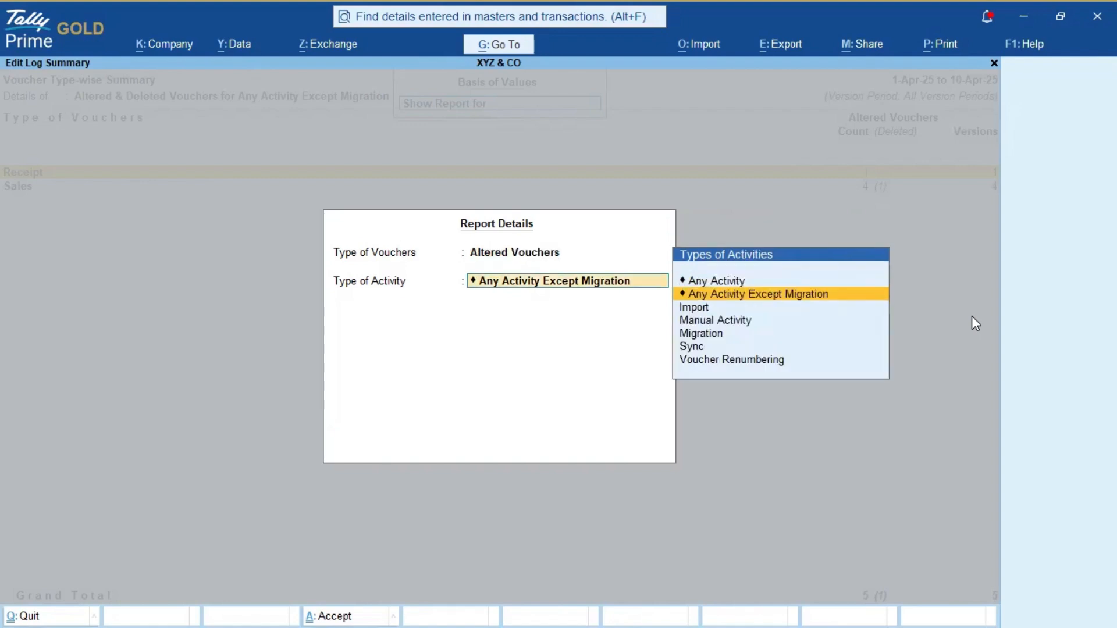
key("Return")
key("Return")
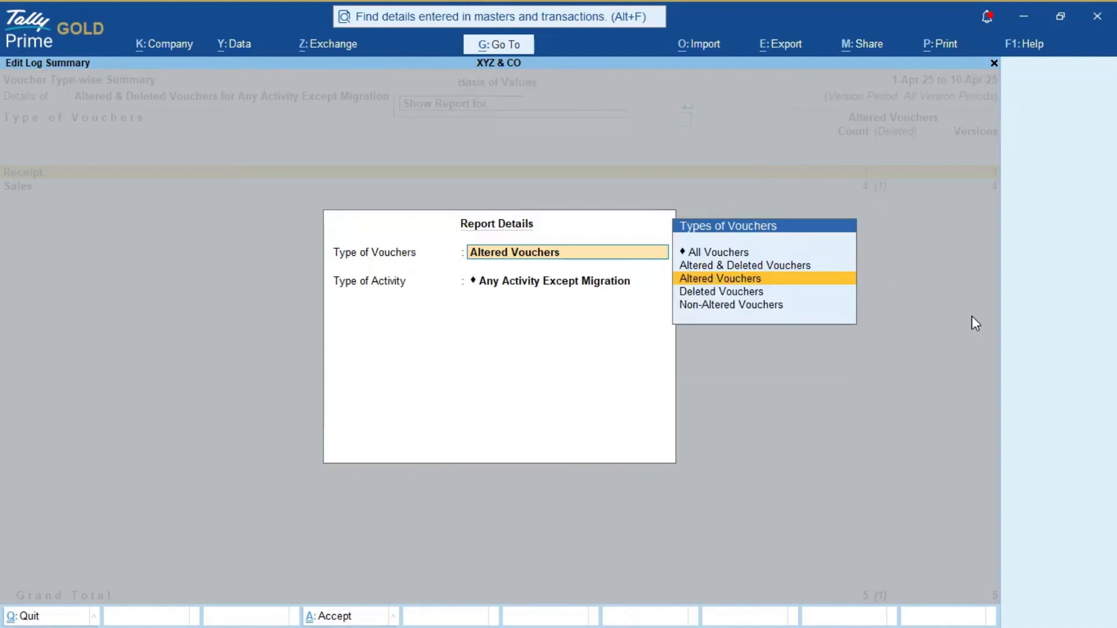
key("Down")
key("Down")
key("Up")
key("Return")
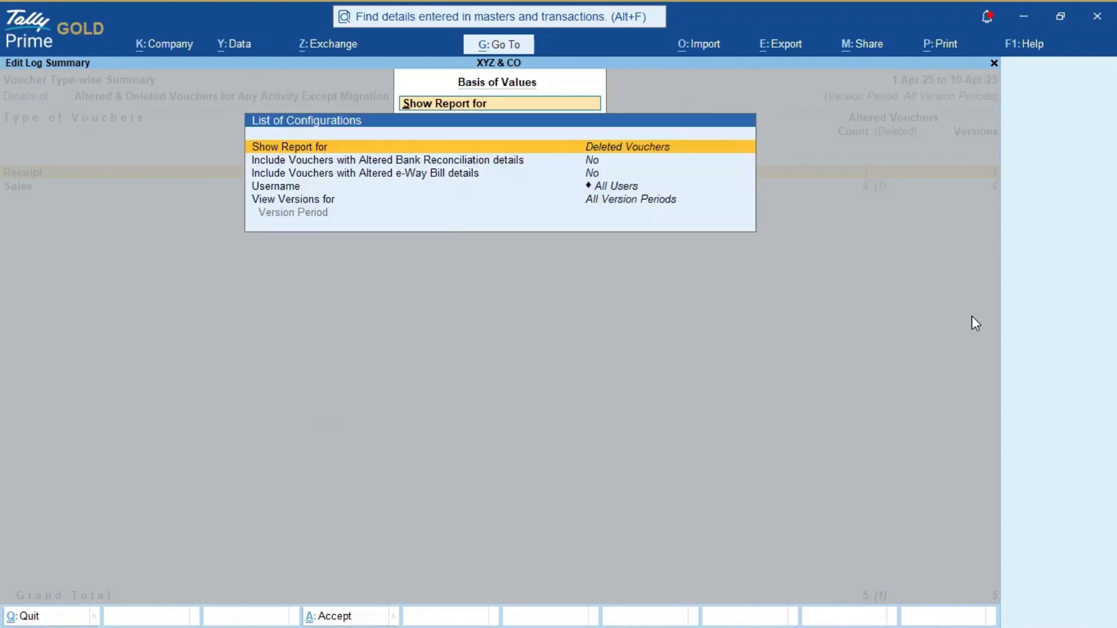
key("ctrl+a")
Step: Drill into Sales for April to see the deleted voucher, then back out
key("Return")
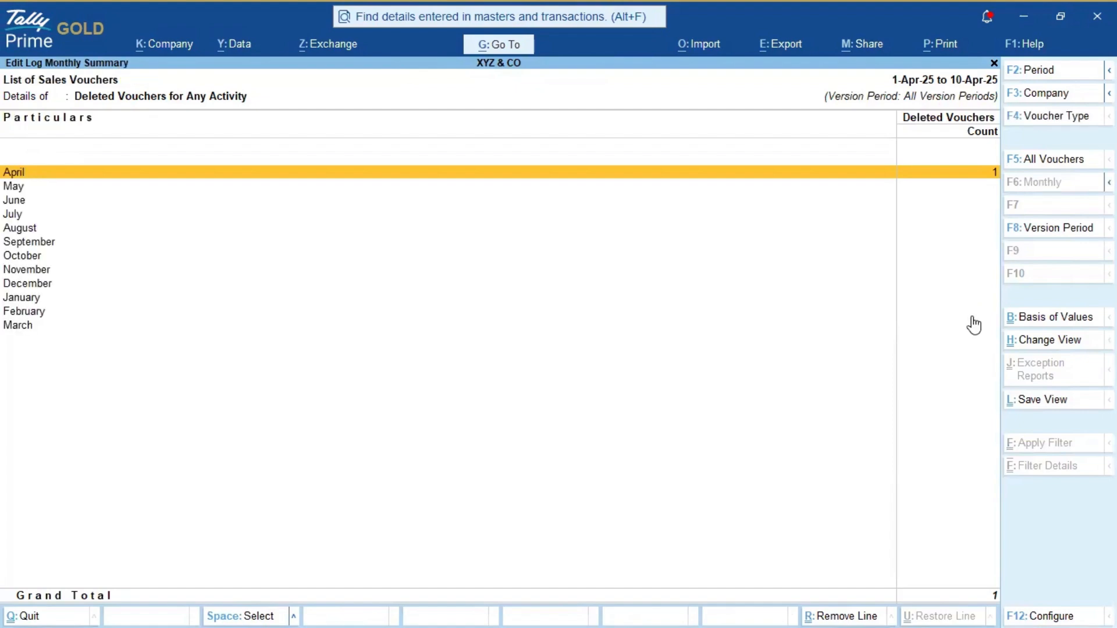
key("Return")
key("Escape")
key("Escape")
key("Escape")
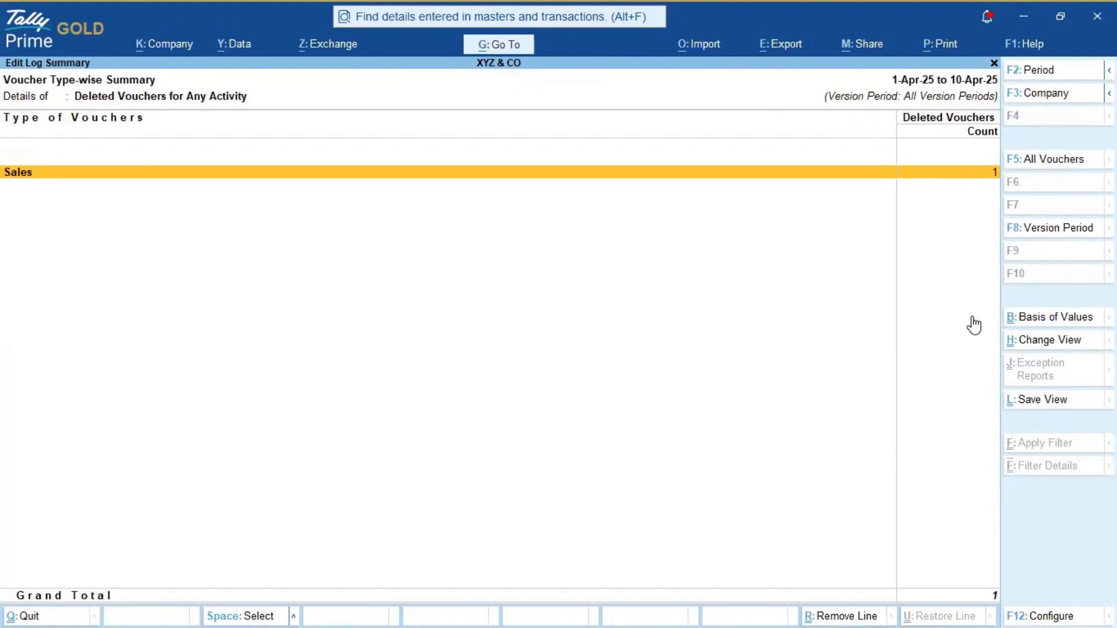
Step: Reopen Edit Log Summary (Voucher Types) via an 'Edit' search and show its Basis of Values
key("alt")
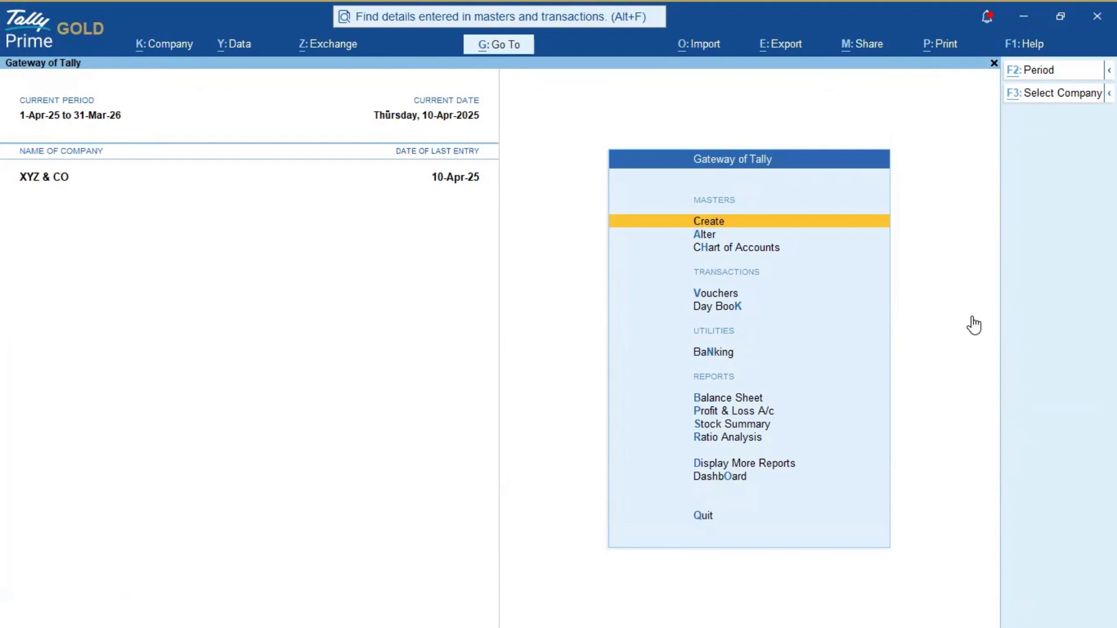
key("alt+g")
type("Edit")
key("Down")
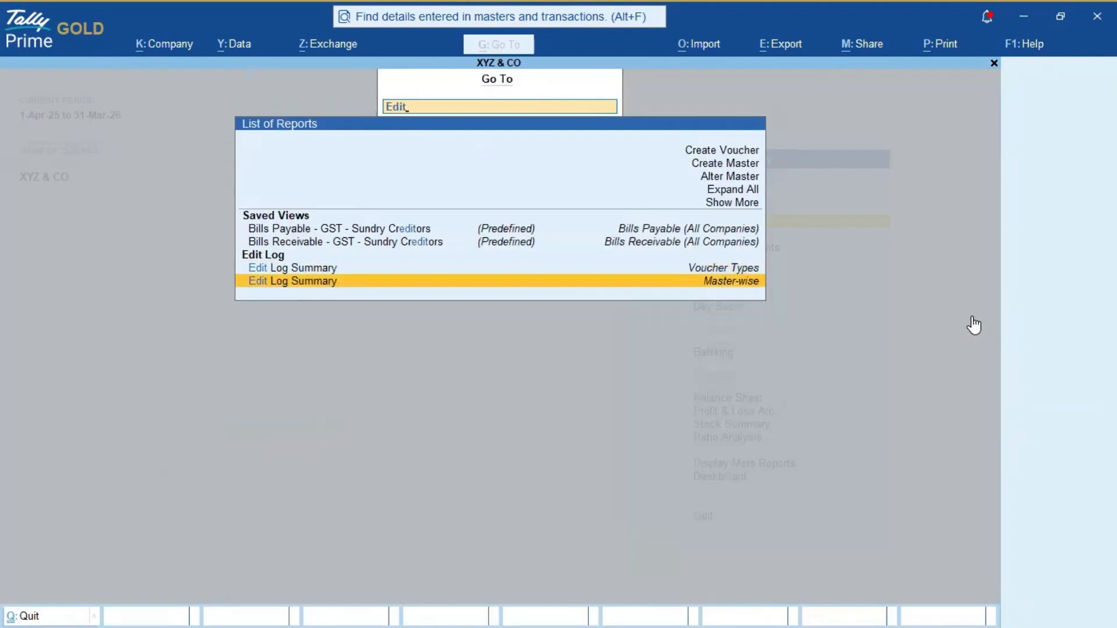
key("Up")
key("Return")
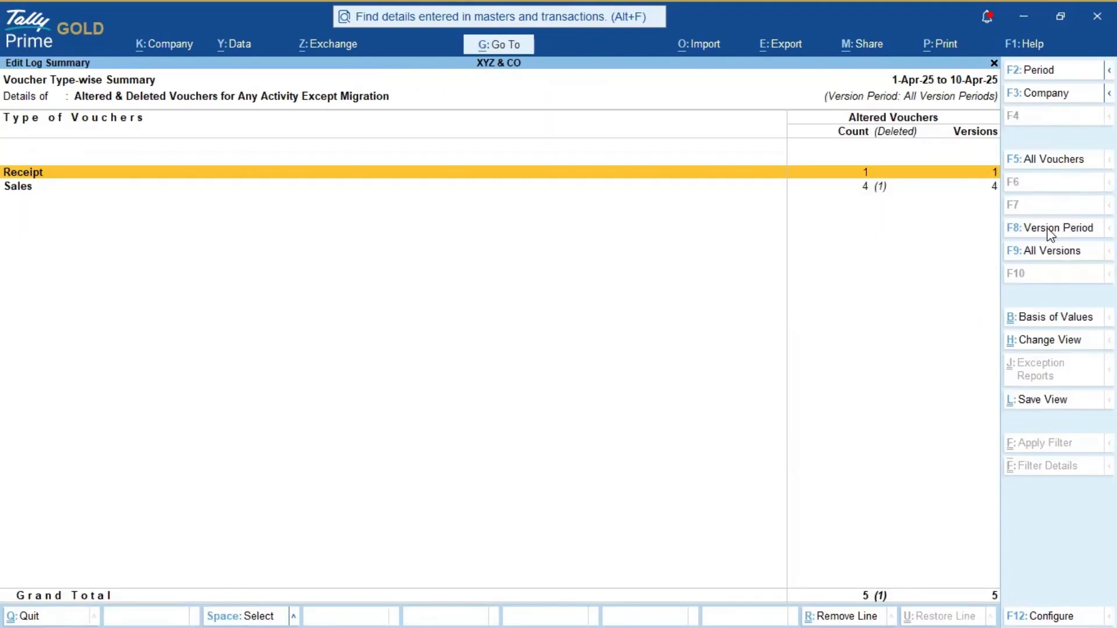
key("Down")
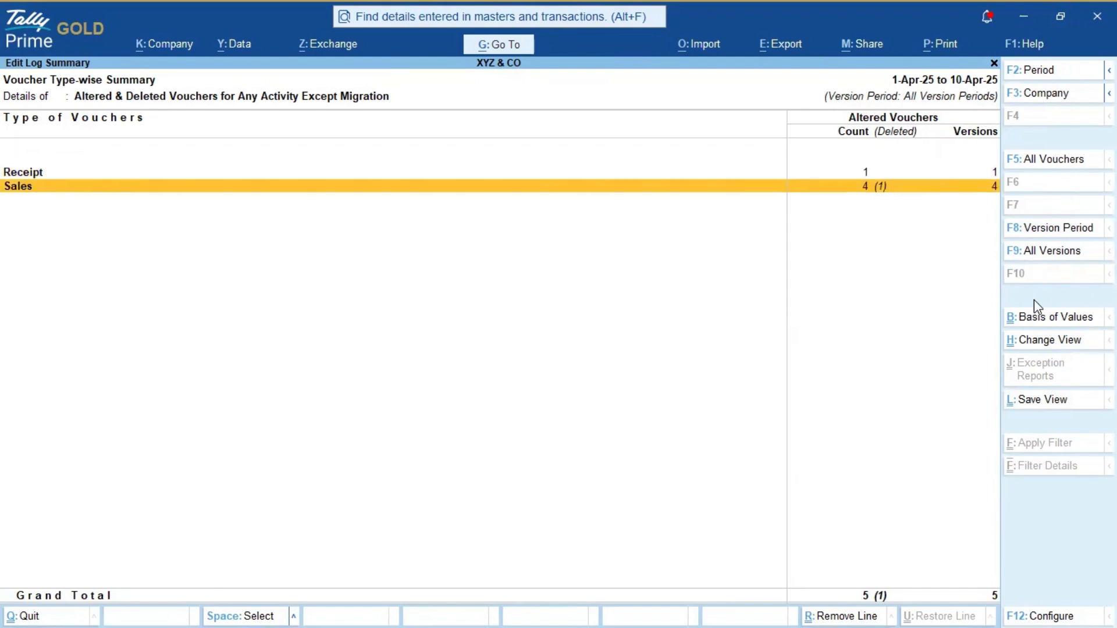
left_click(1040, 319)
Step: Set the report's Username filter to B and apply the configuration
key("Down")
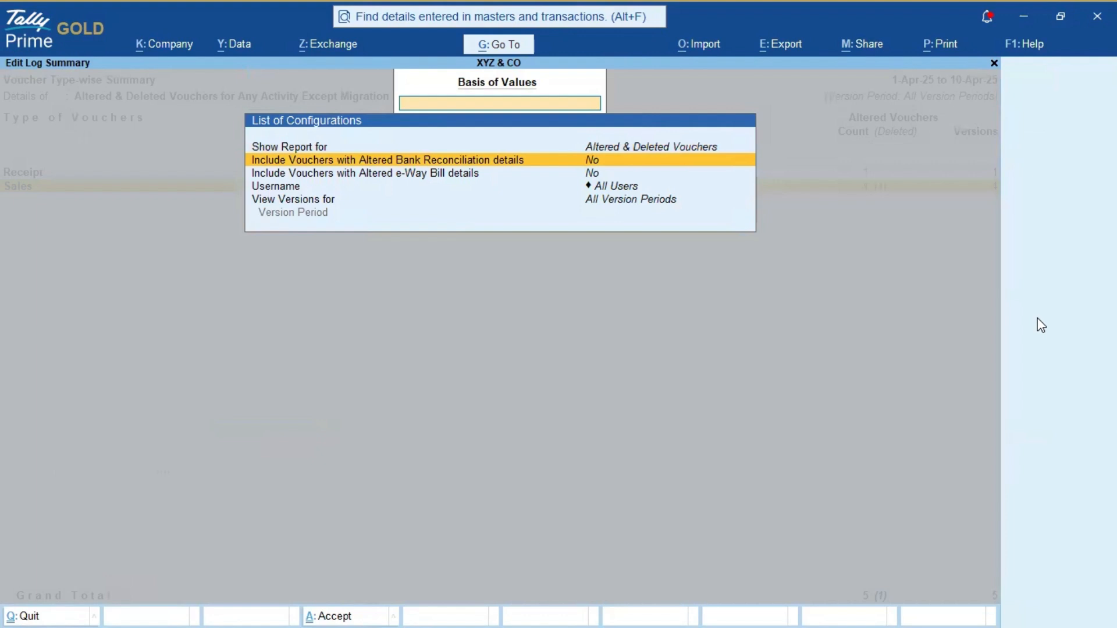
key("Down")
key("Down")
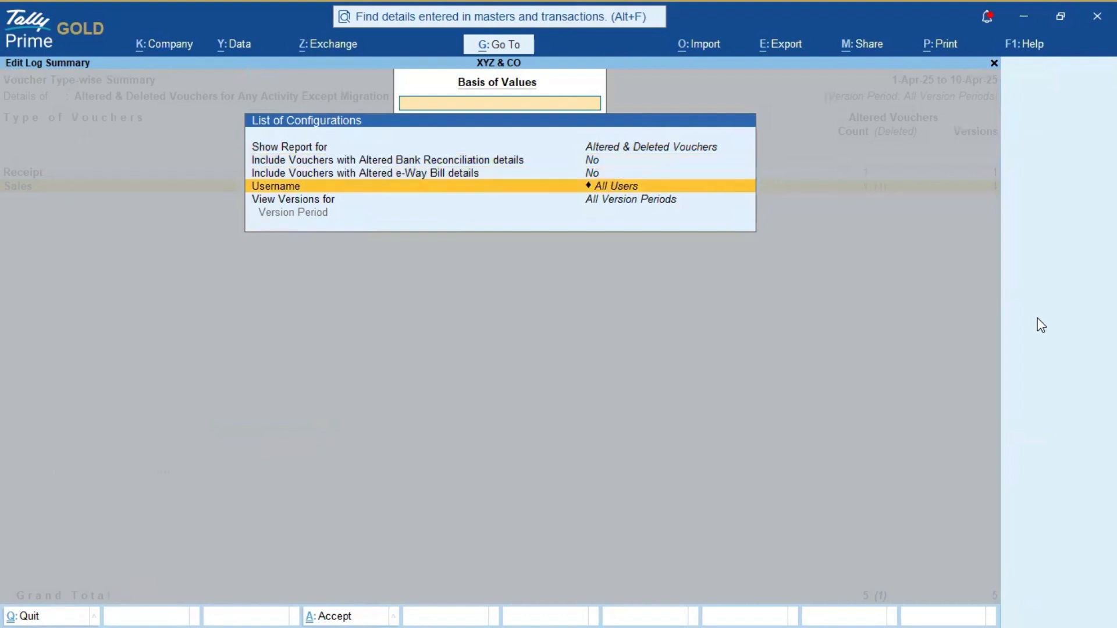
key("Return")
key("Down")
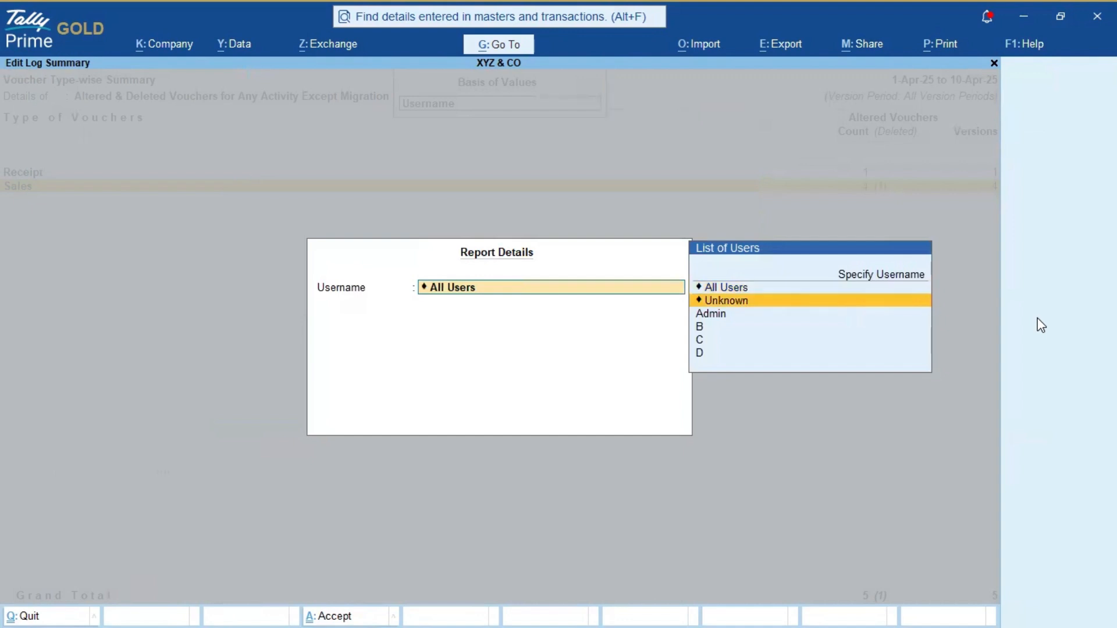
key("Down")
key("Down")
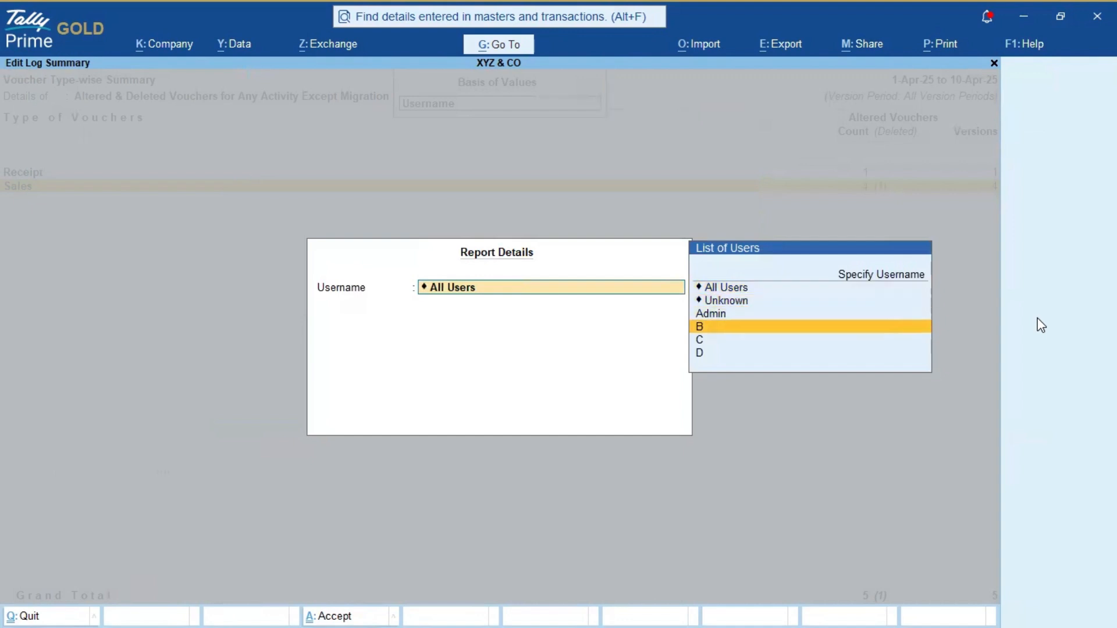
key("Return")
key("Return")
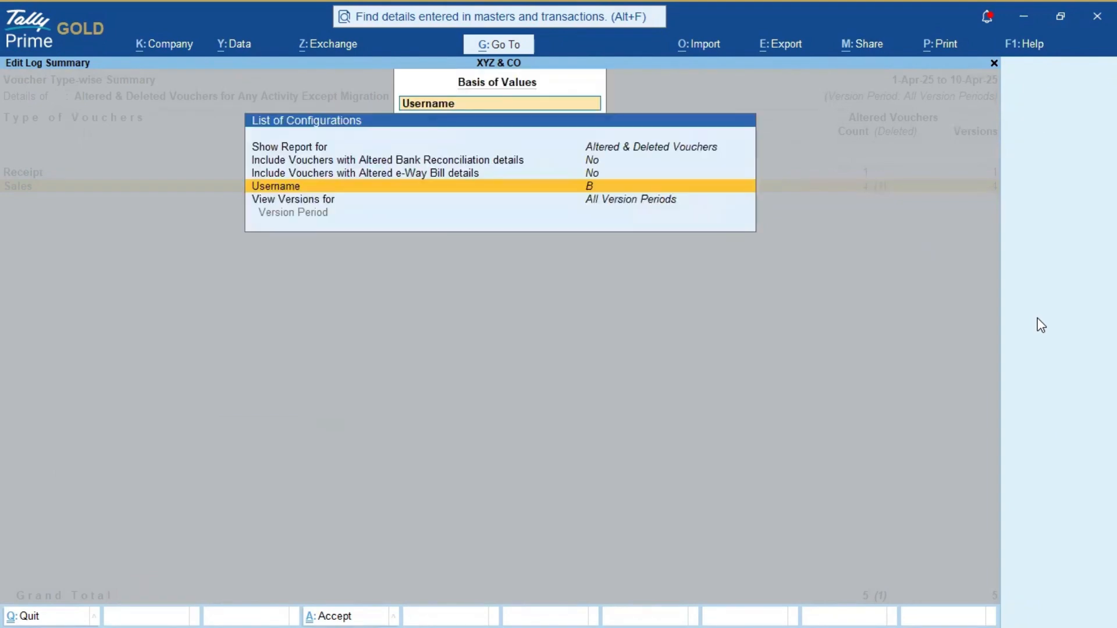
key("Down")
key("Return")
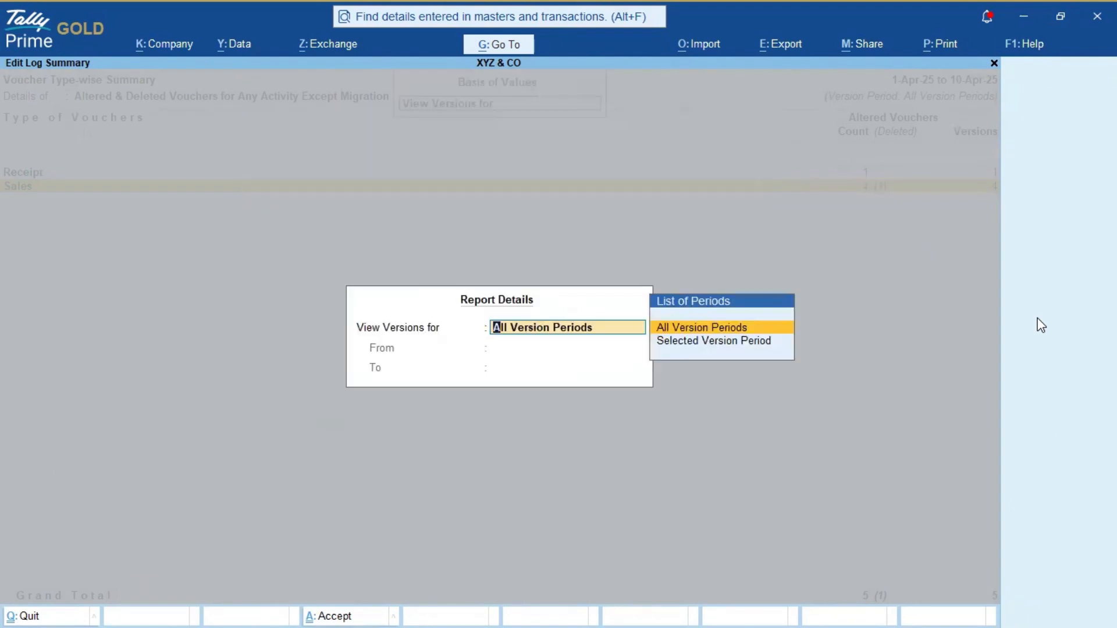
key("Return")
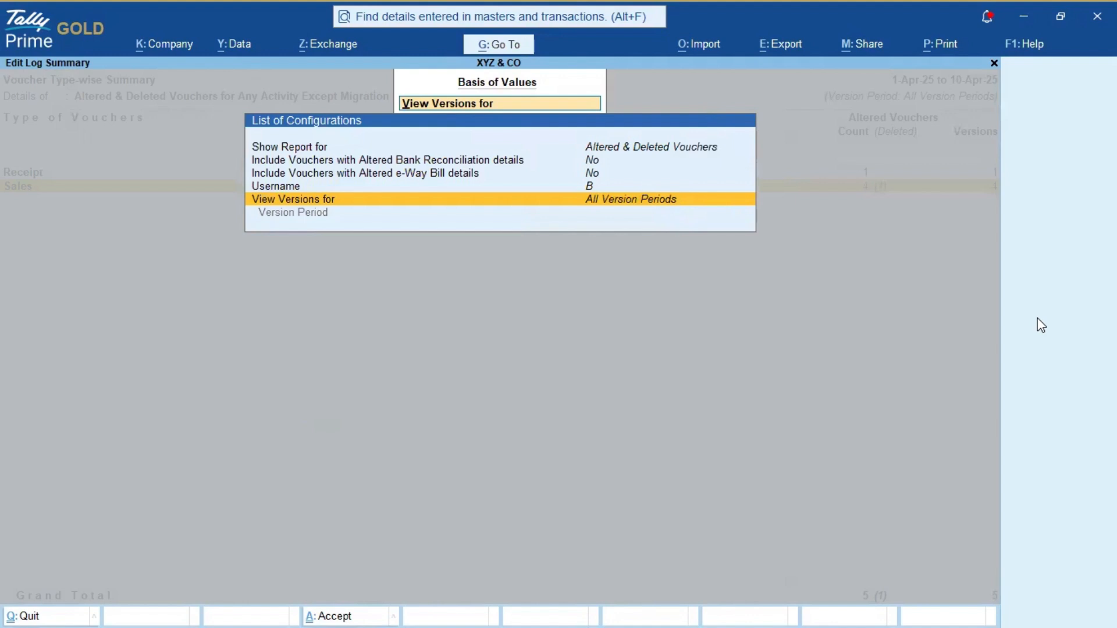
key("ctrl+a")
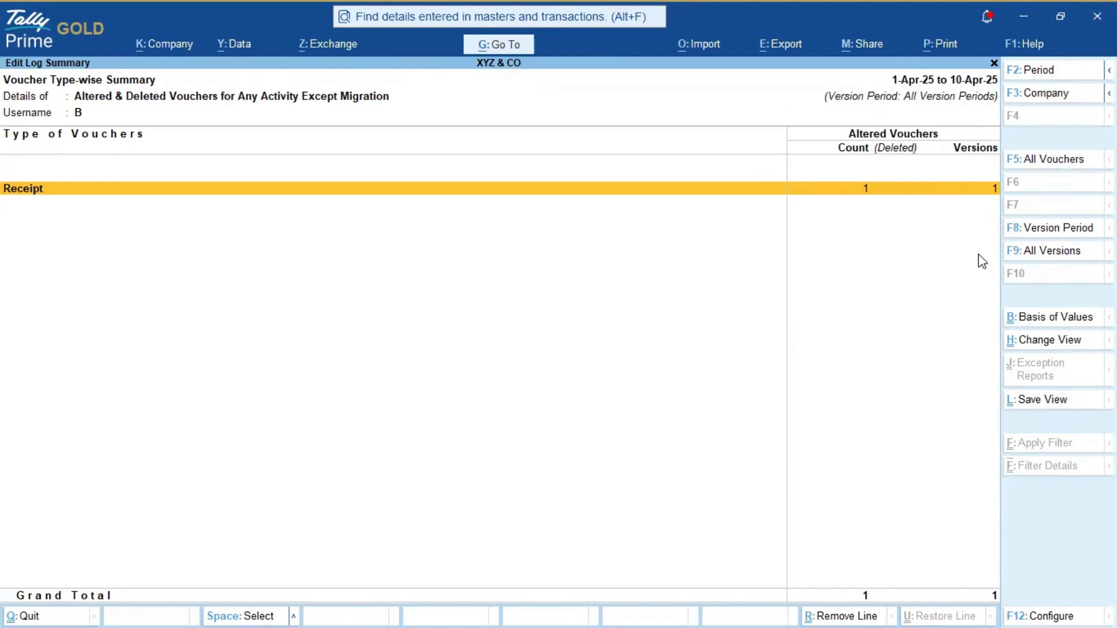
Step: Drill into Receipt > April to view the voucher's edit log versions, then return to the Gateway
key("Return")
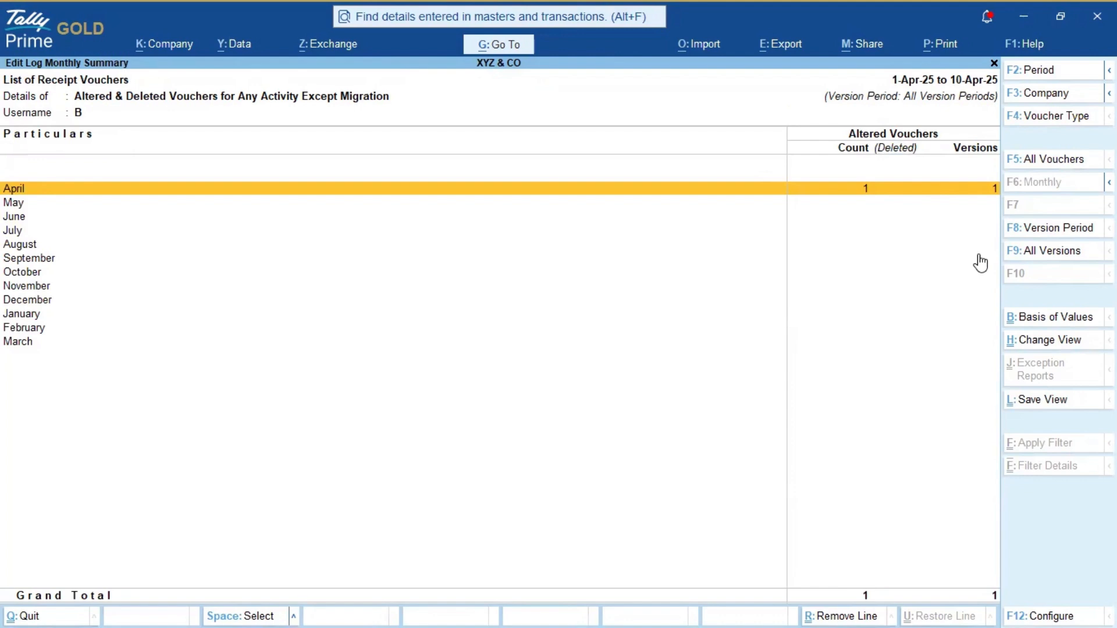
key("Return")
key("Return")
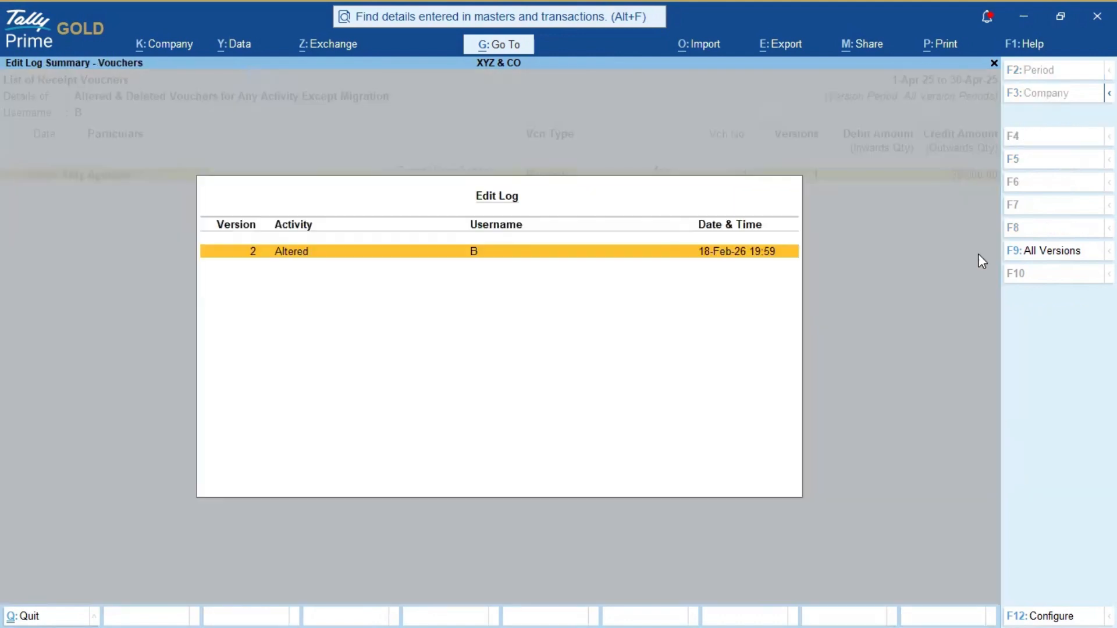
key("Return")
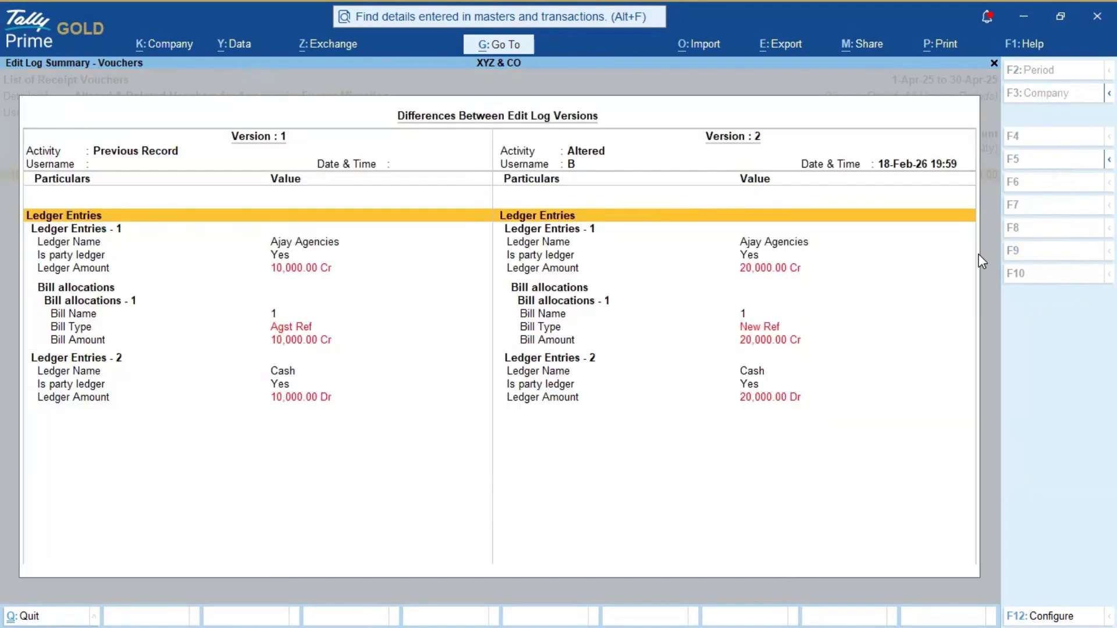
key("Escape")
key("Escape")
key("Escape")
key("Escape")
key("Escape")
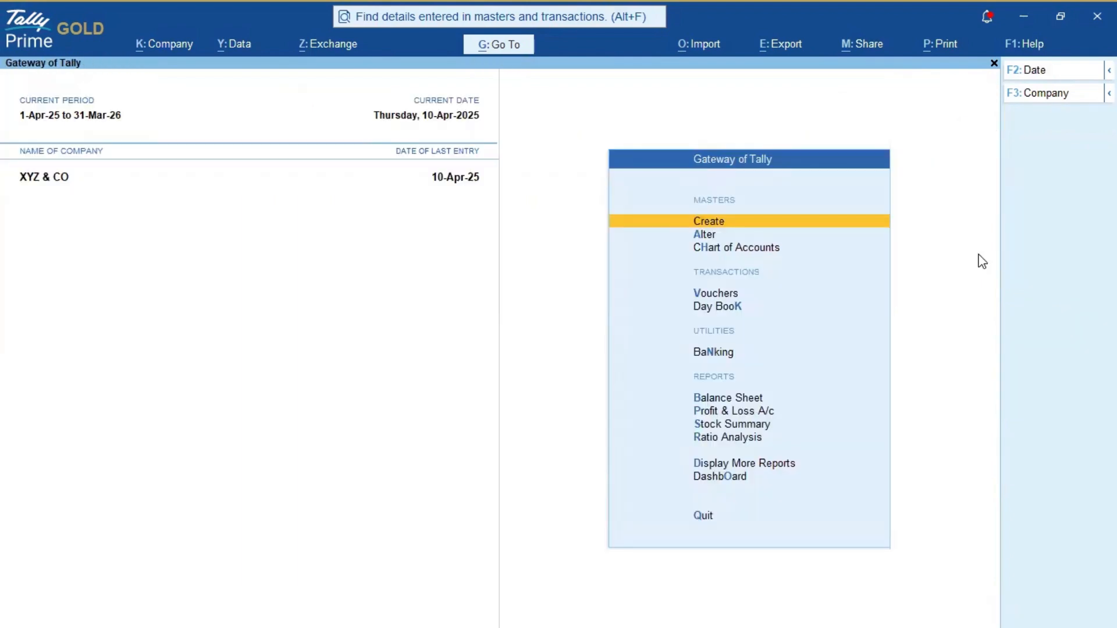
Step: Reopen the voucher-type Edit Log Summary by searching 'Edit' in the report search
key("alt+g")
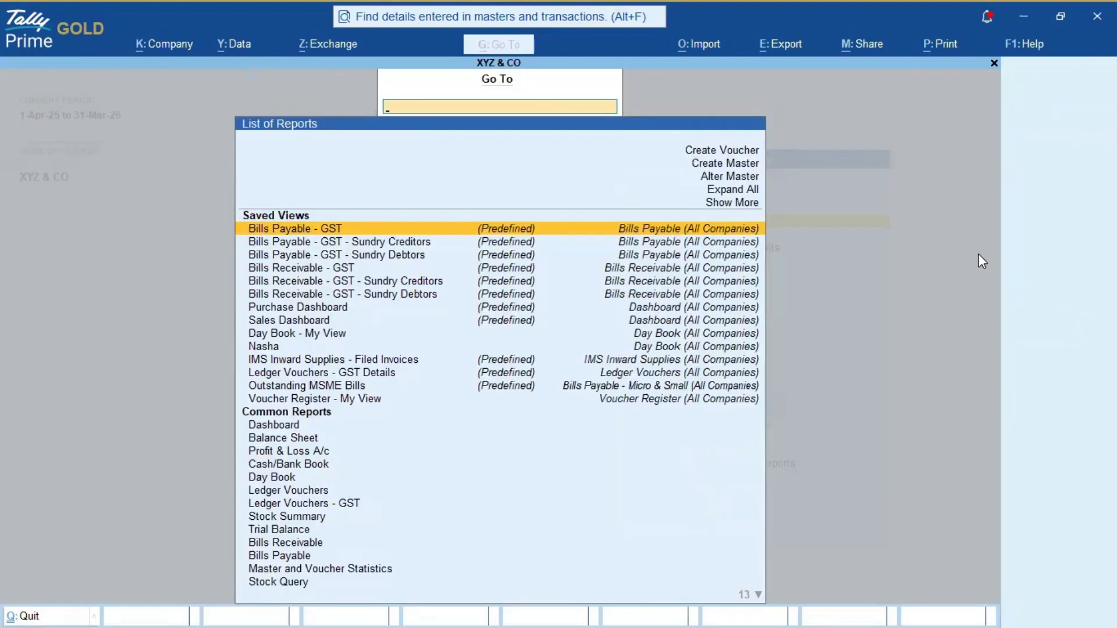
type("Gst")
key("BackSpace")
key("BackSpace")
key("BackSpace")
type("Ed")
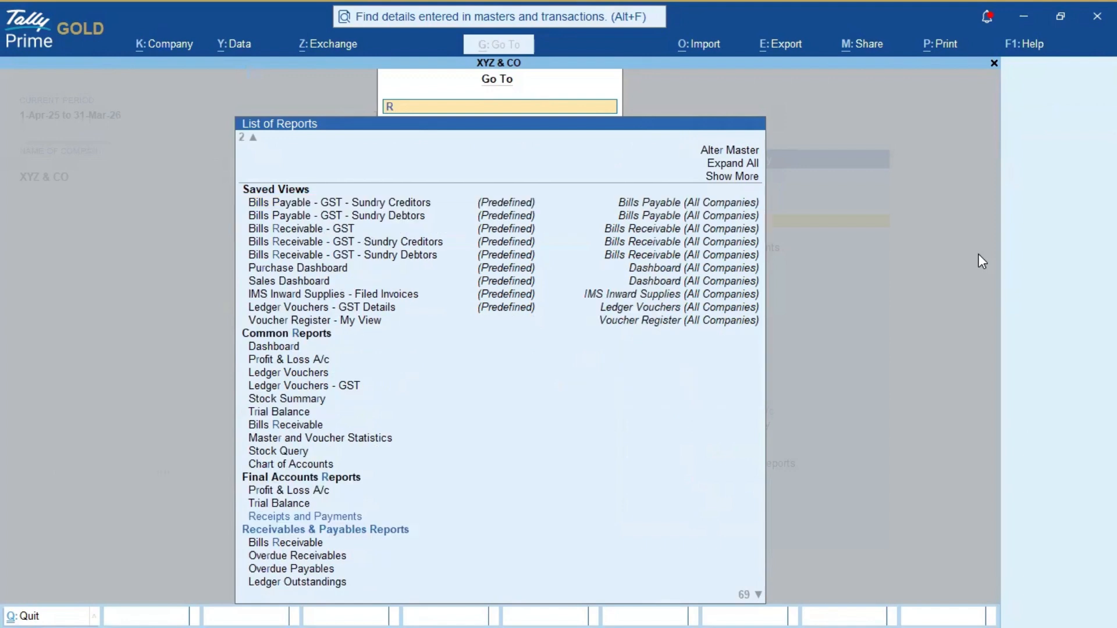
type("it")
key("Up")
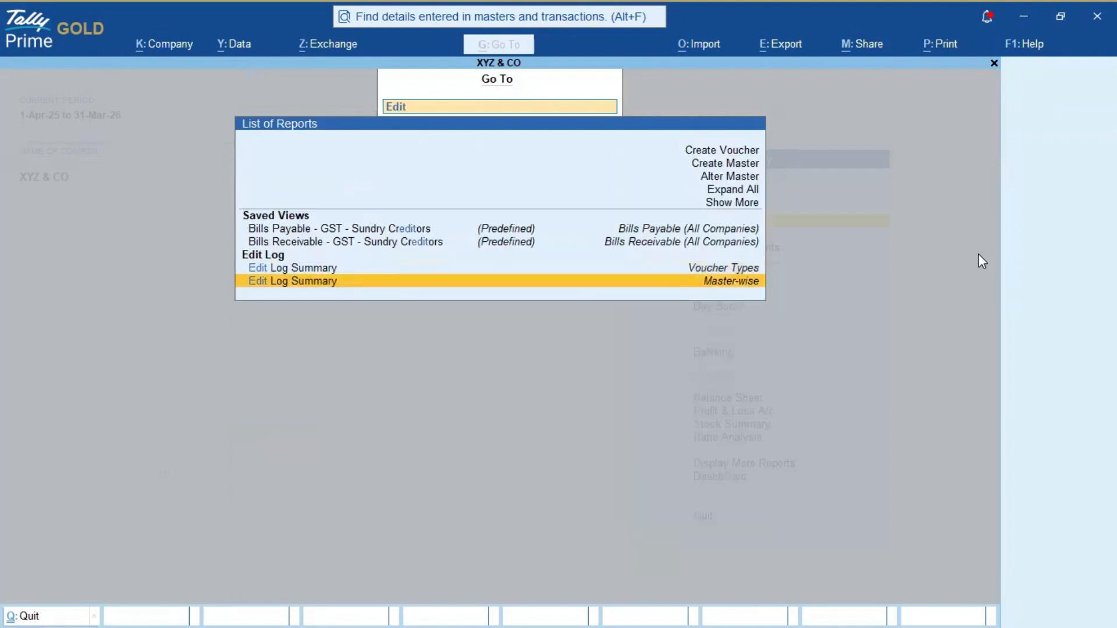
key("Up")
key("Return")
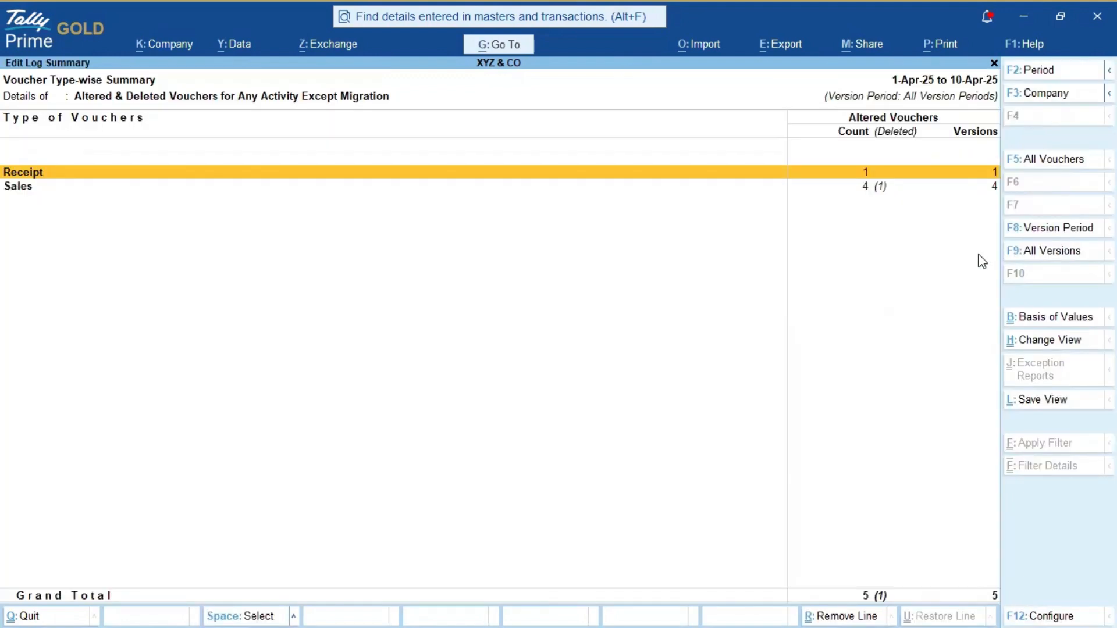
Step: Set Basis of Values Username to C and apply, leaving Sales with 1 deleted voucher
left_click(1042, 318)
key("Down")
key("Down")
key("Down")
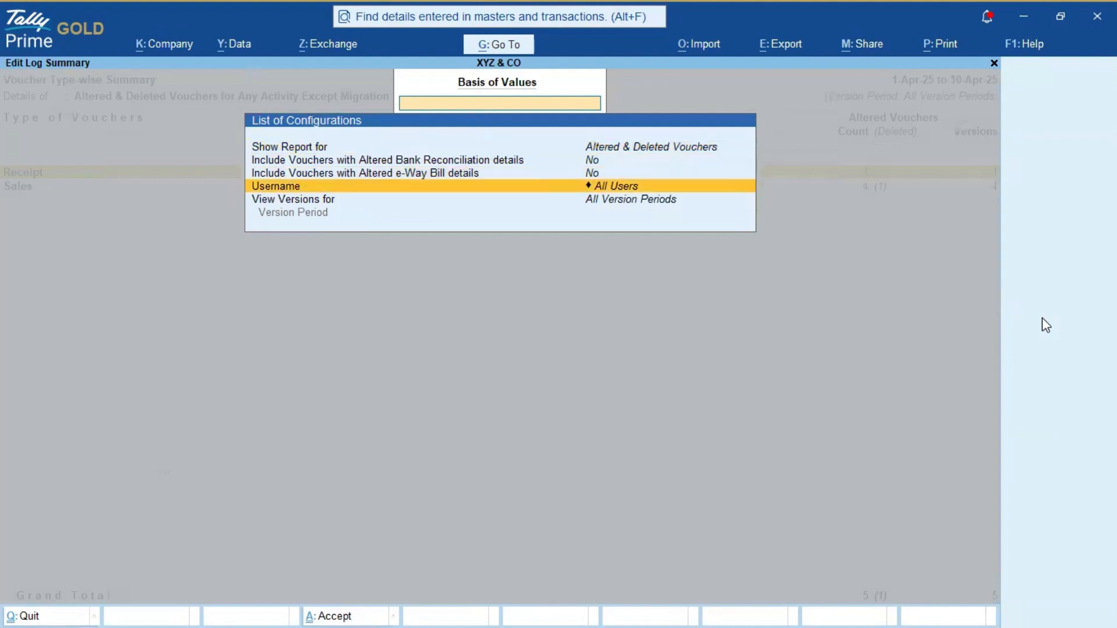
key("Return")
key("Down")
key("Down")
key("Down")
key("Down")
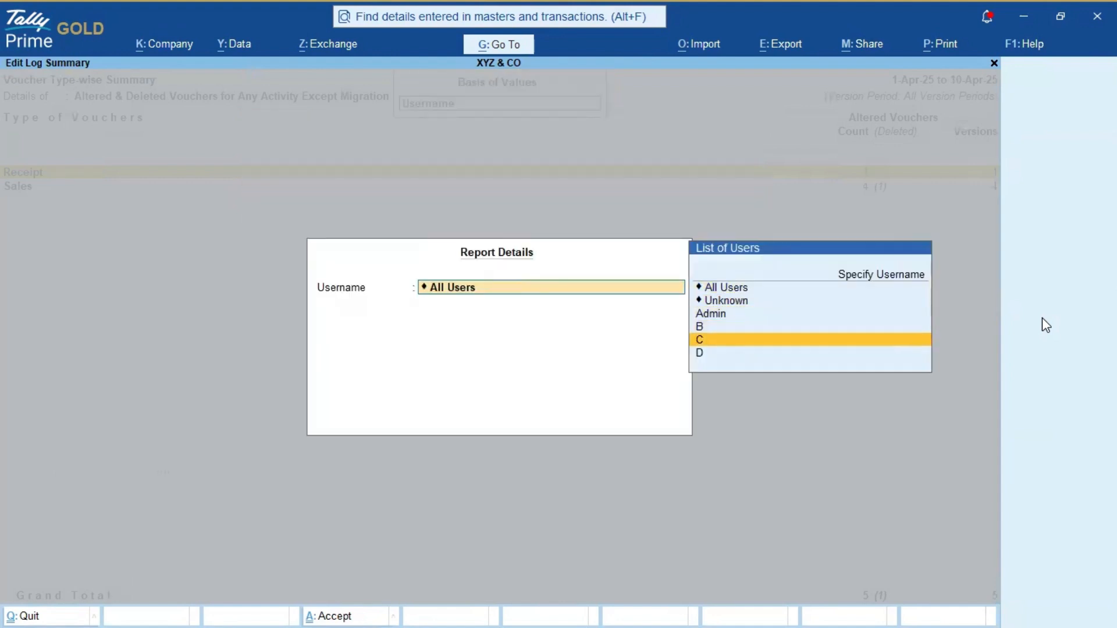
key("Return")
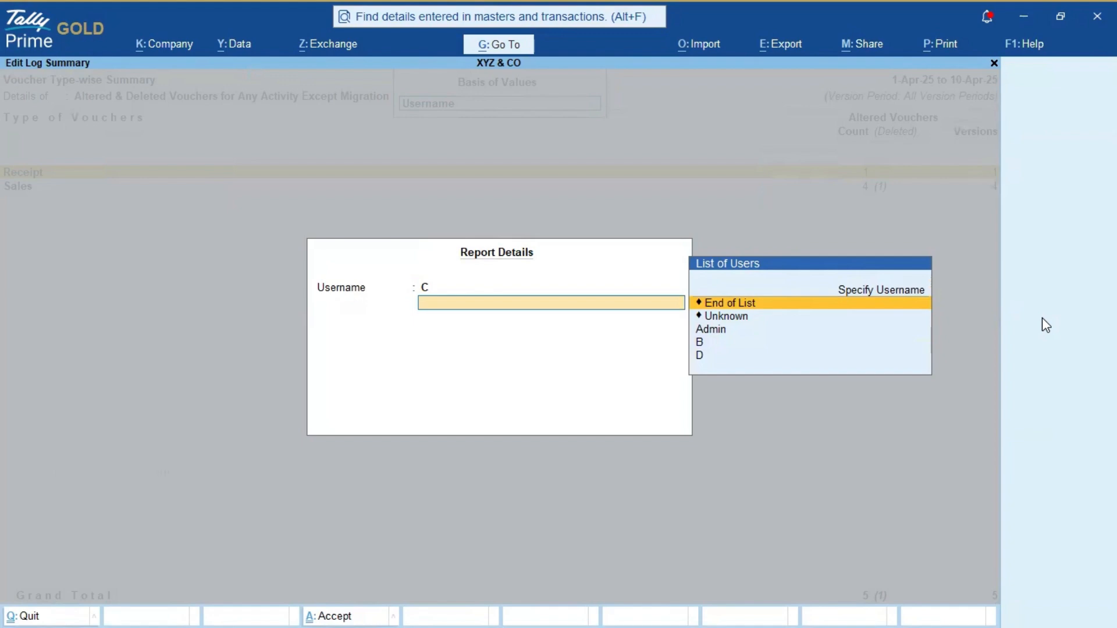
key("Return")
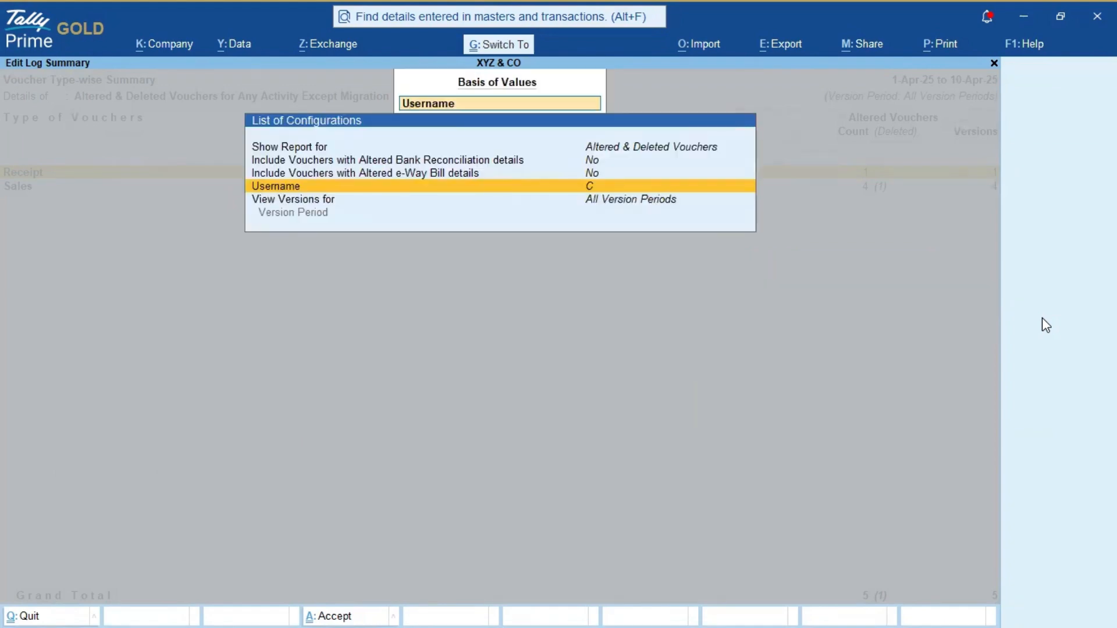
key("ctrl+a")
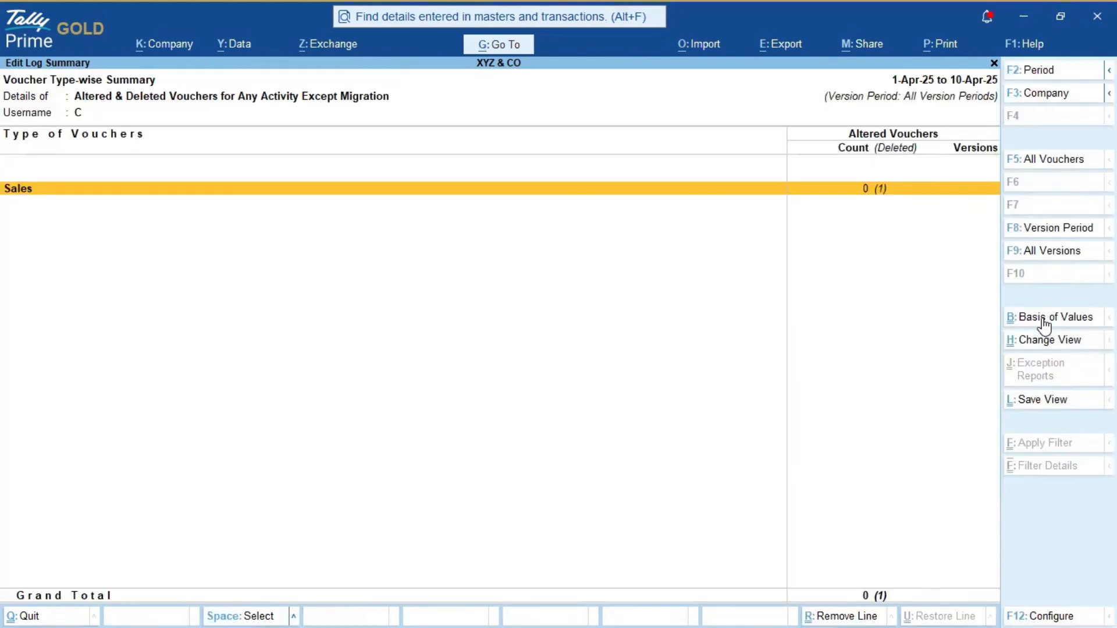
key("Return")
key("Return")
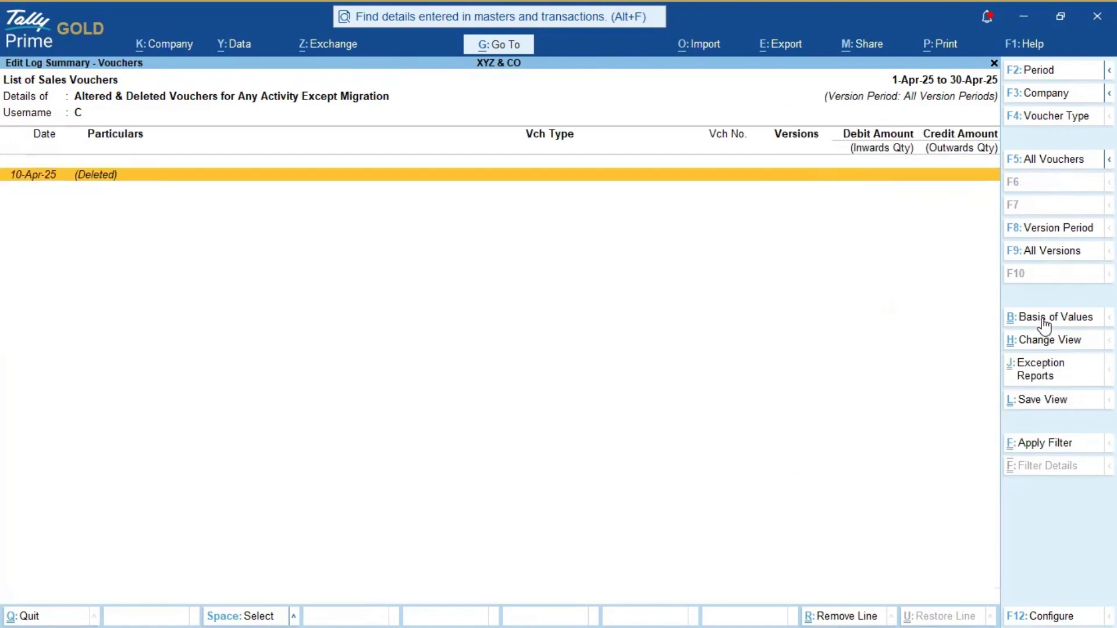
key("Return")
key("Return")
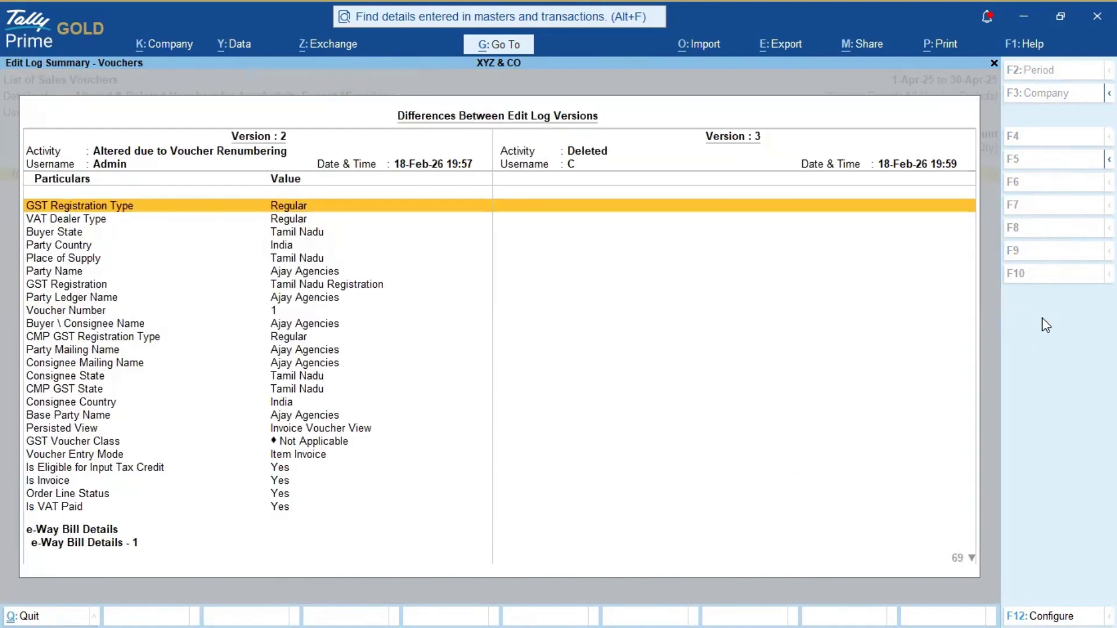
key("Escape")
key("Escape")
key("Escape")
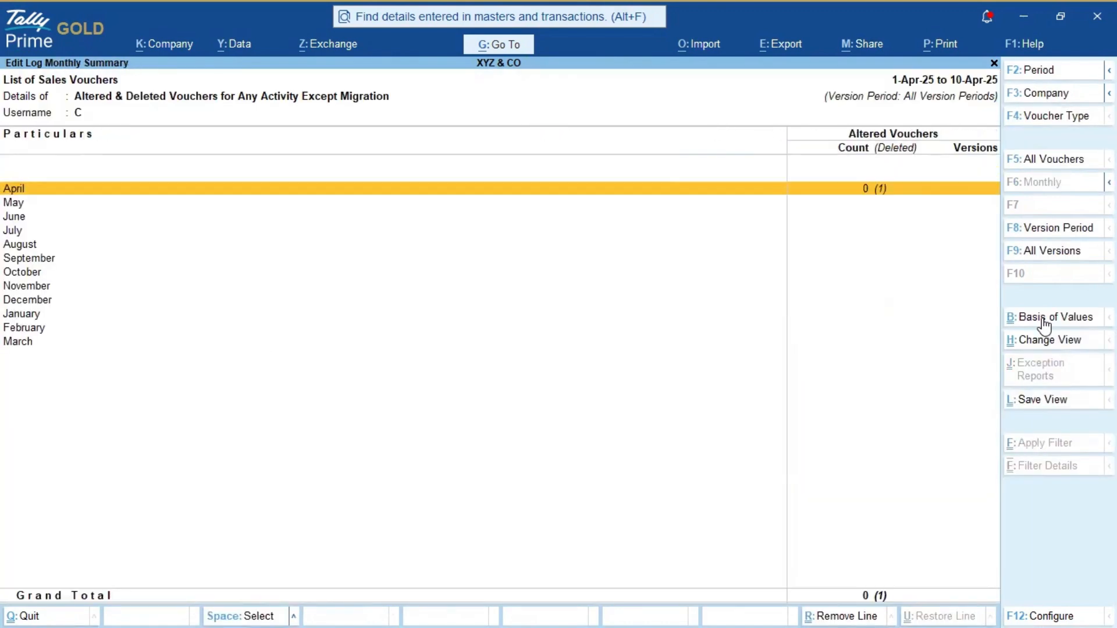
key("Return")
key("Return")
key("Return")
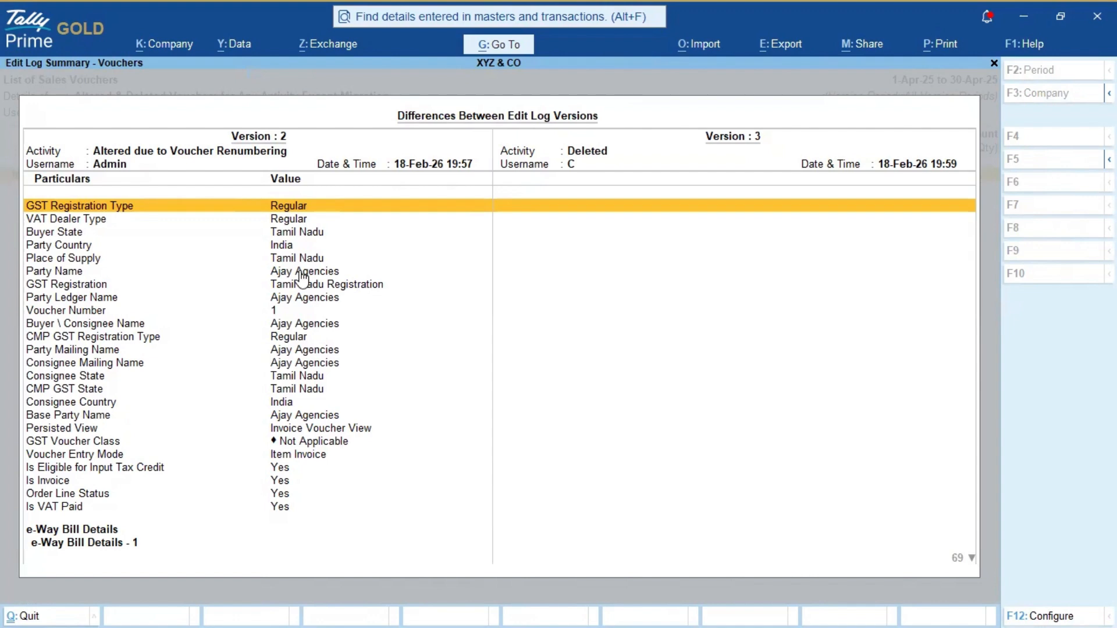
key("Down")
key("Down")
scroll(312, 287, "down", 3)
scroll(312, 287, "up", 2)
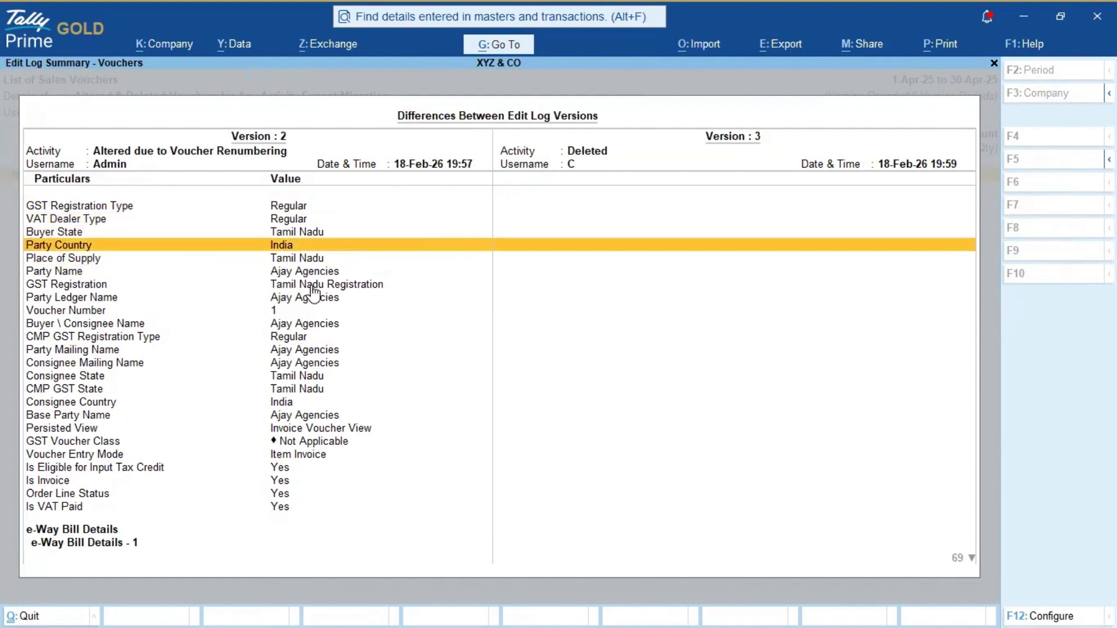
scroll(312, 287, "down", 14)
scroll(342, 297, "down", 20)
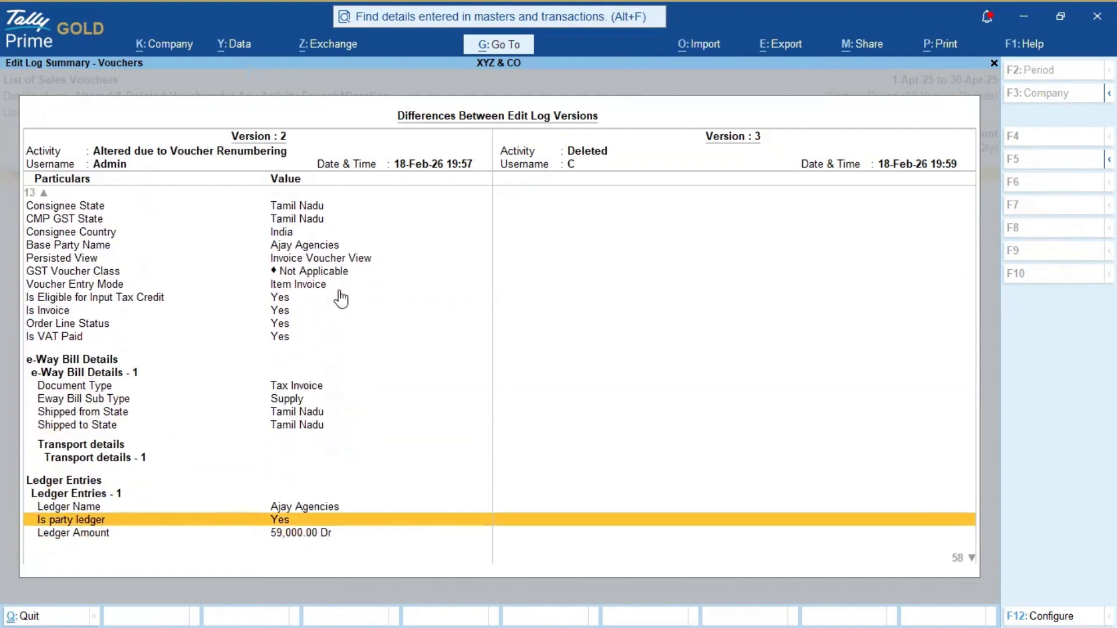
scroll(342, 298, "down", 20)
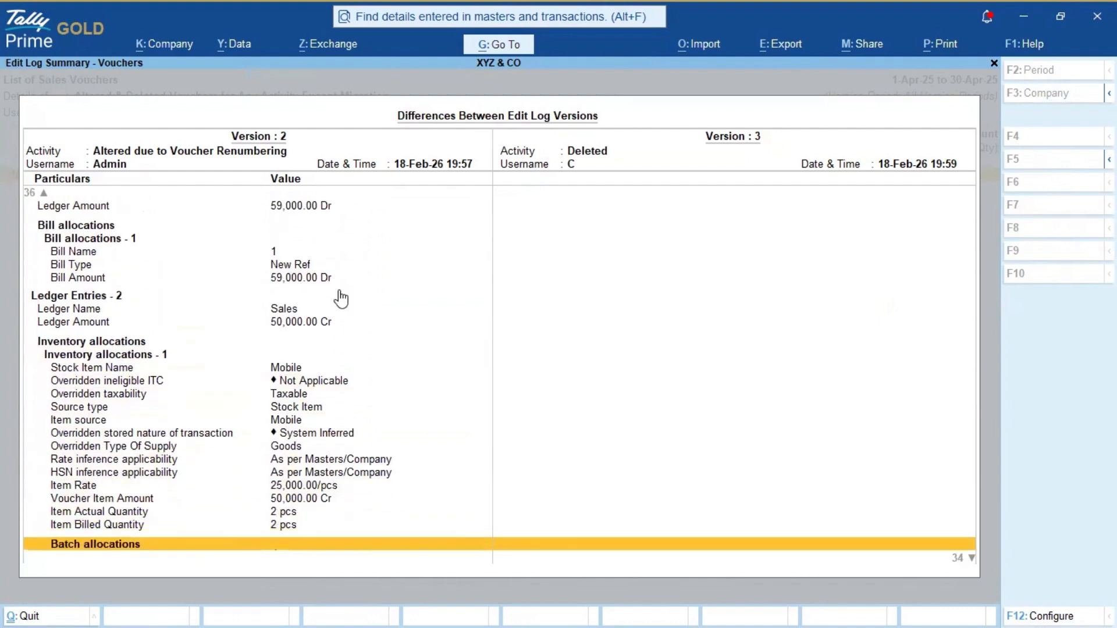
key("Escape")
key("Escape")
key("Escape")
key("Escape")
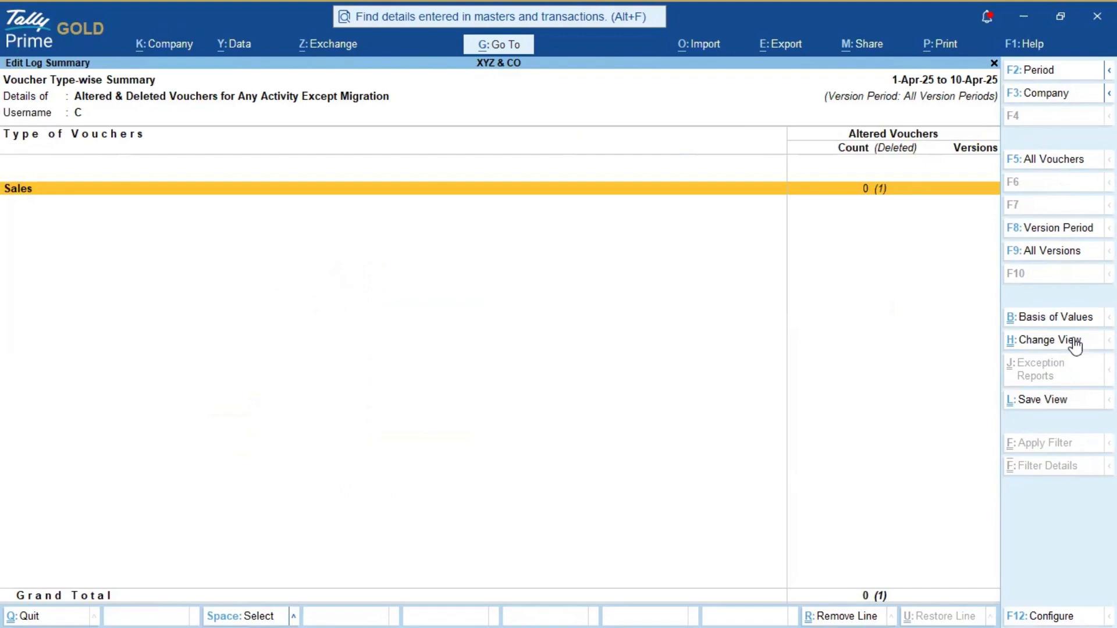
Step: Change the report view to the Master-wise Summary of altered masters
left_click(1052, 348)
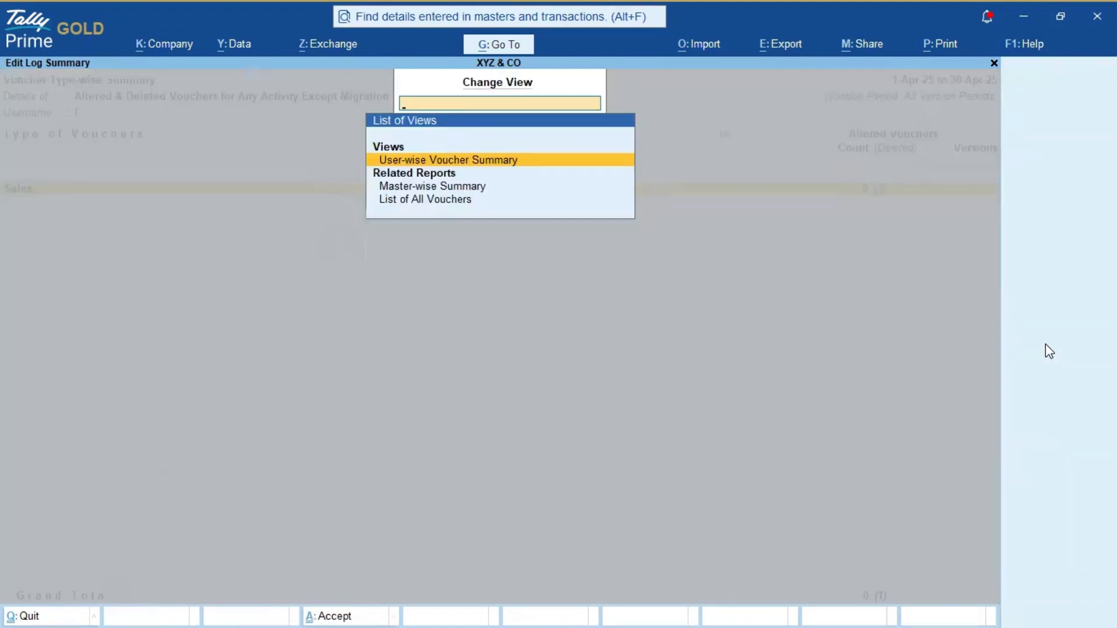
key("Down")
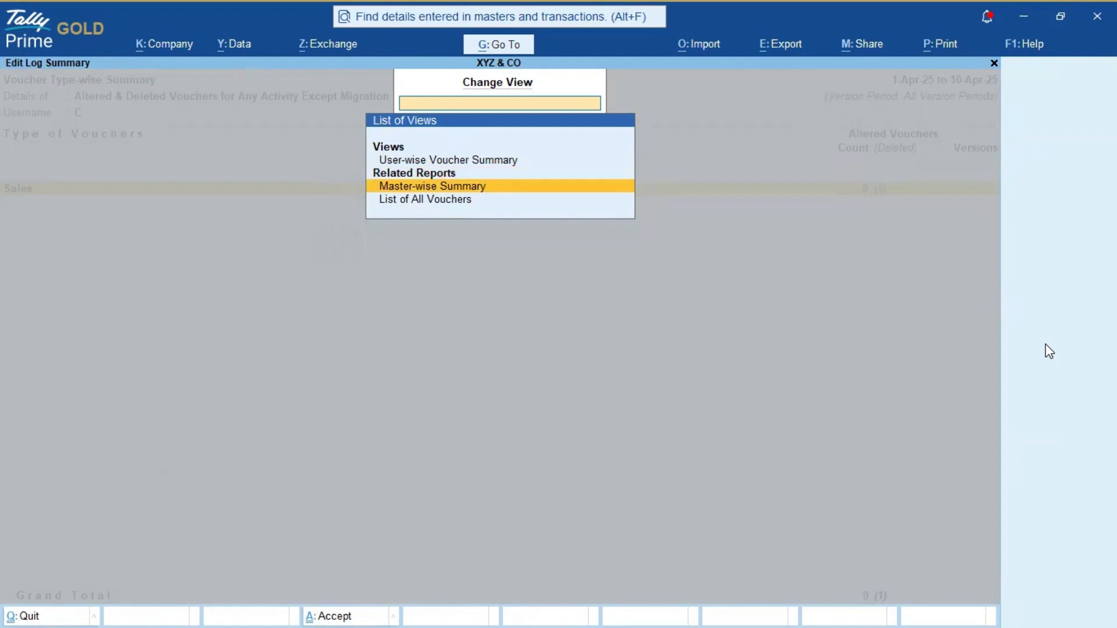
key("Return")
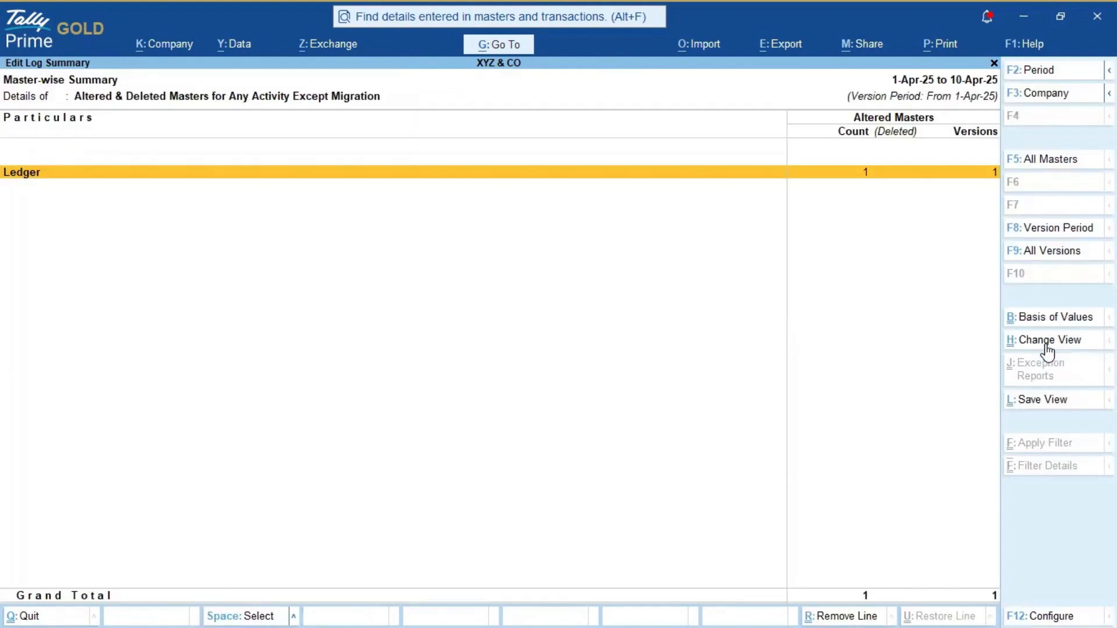
Step: Drill into Ledger > Ajay Agencies, review its version differences, then back out
key("Return")
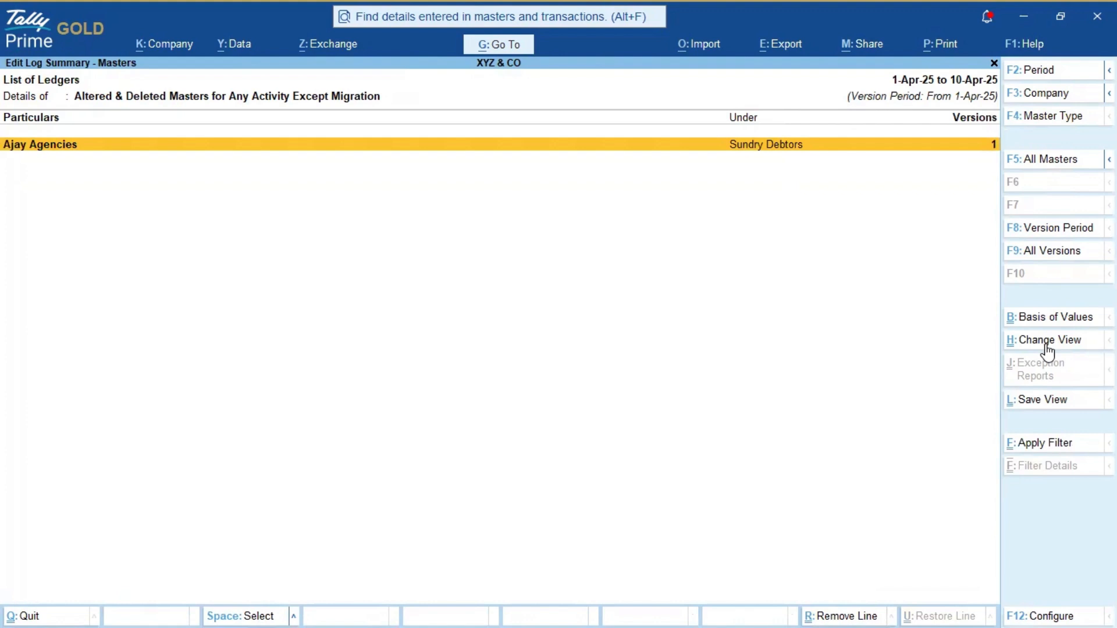
key("Return")
key("Return")
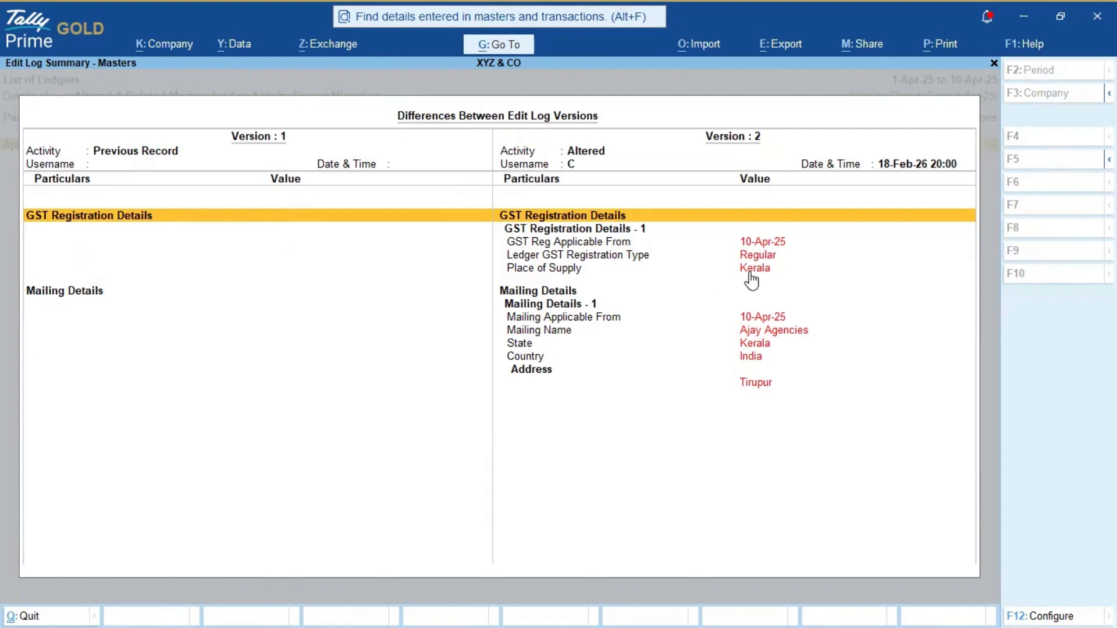
key("Down")
key("Down")
key("Down")
key("Down")
key("Down")
key("Down")
key("Down")
key("Down")
key("Down")
key("Down")
key("Down")
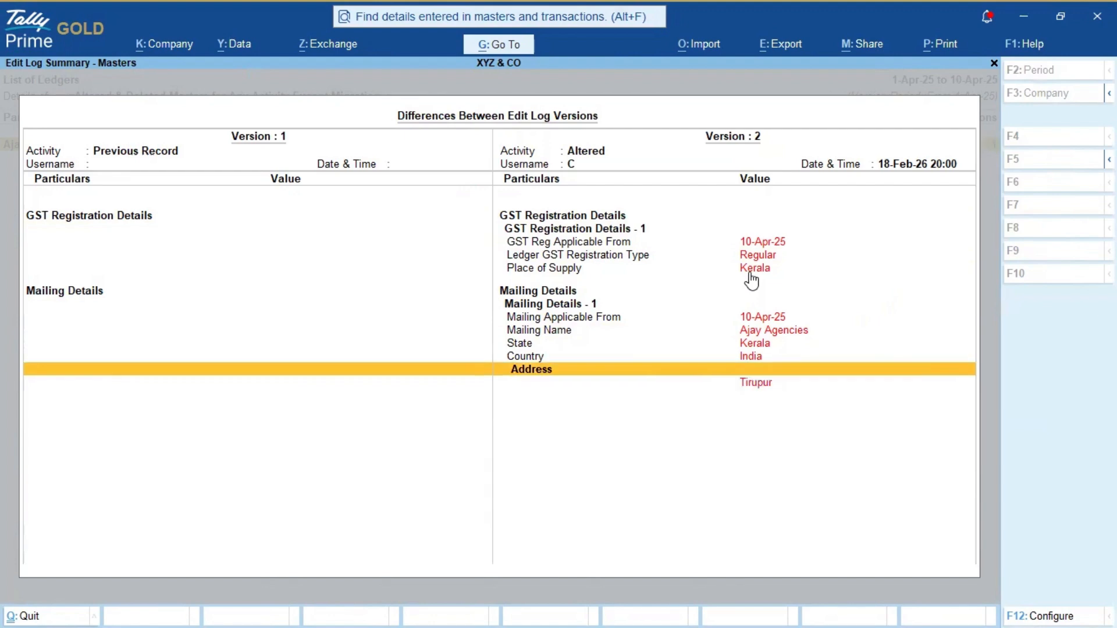
key("Up")
key("Escape")
key("Escape")
key("Escape")
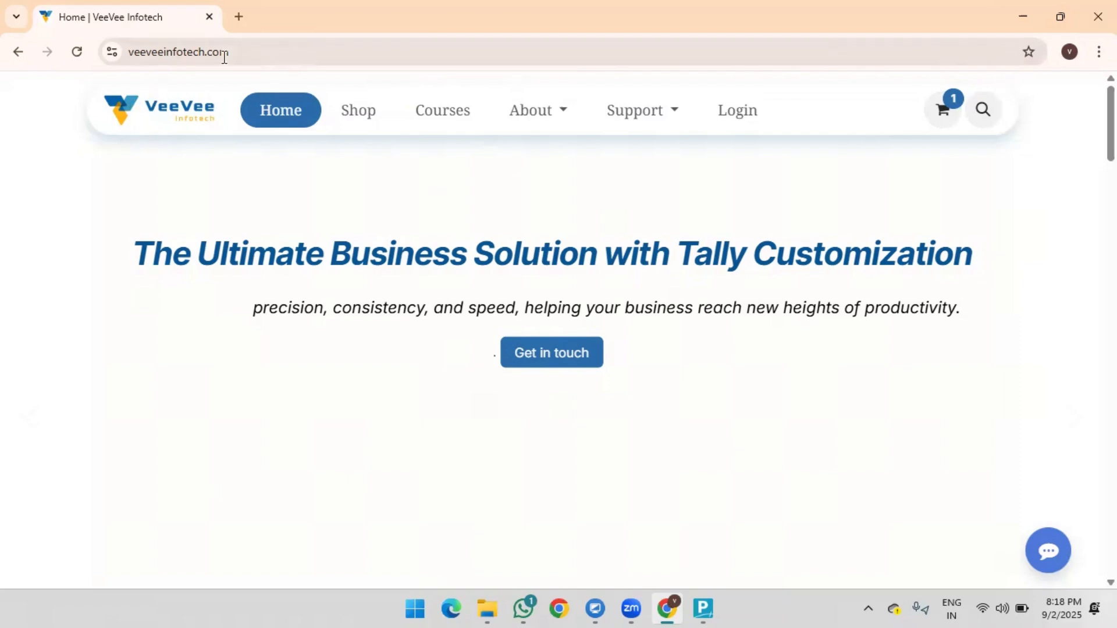
Step: Go to the VeeVee Infotech Courses page and browse the course listing
left_click(244, 57)
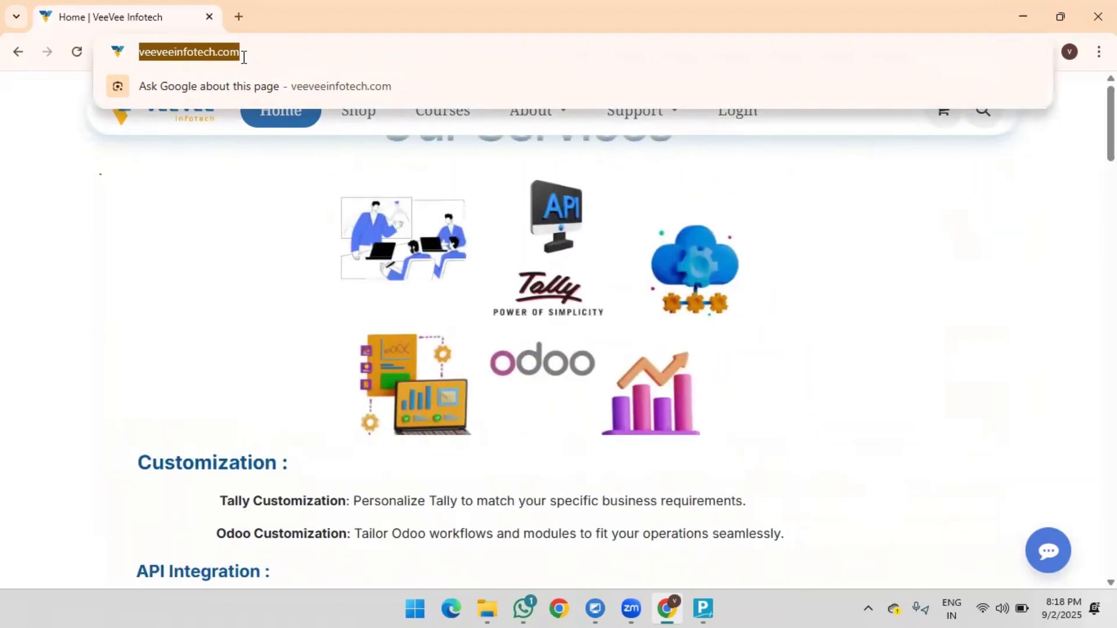
left_click(298, 186)
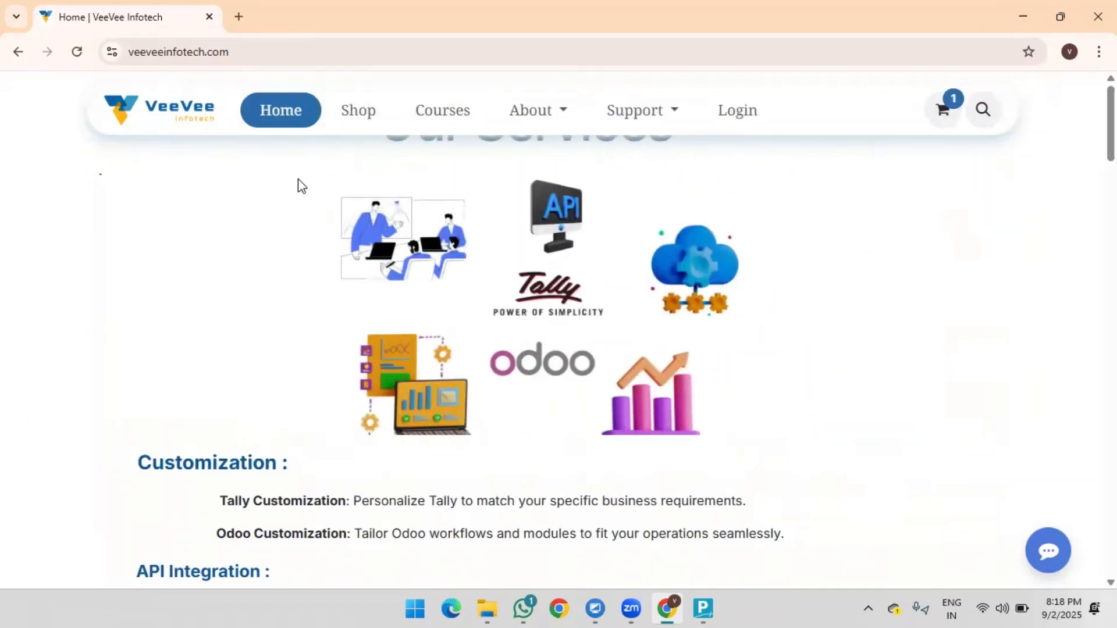
left_click(443, 122)
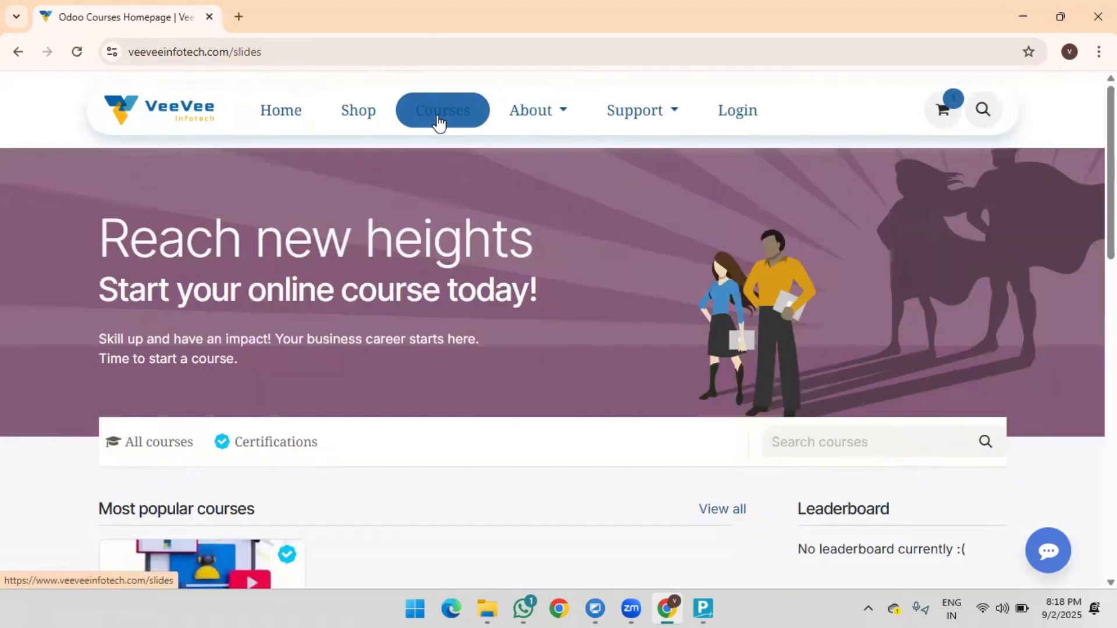
scroll(278, 363, "down", 4)
scroll(271, 390, "down", 1)
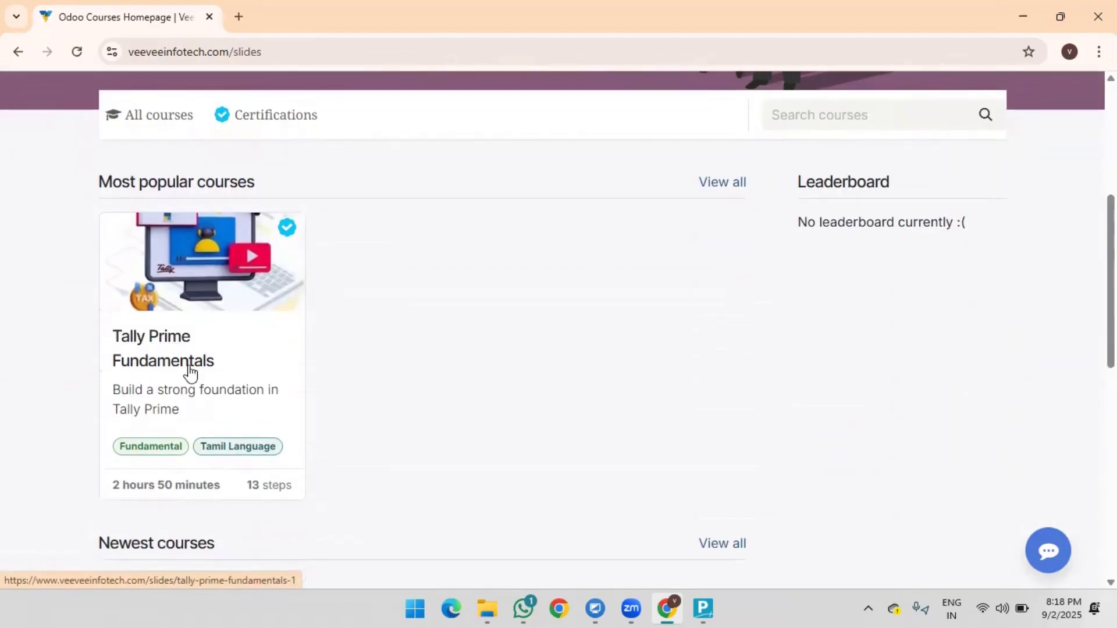
Step: Open Tally Prime Fundamentals and look over its ₹99.00 price, intro and 11 lessons
left_click(187, 362)
scroll(290, 288, "down", 5)
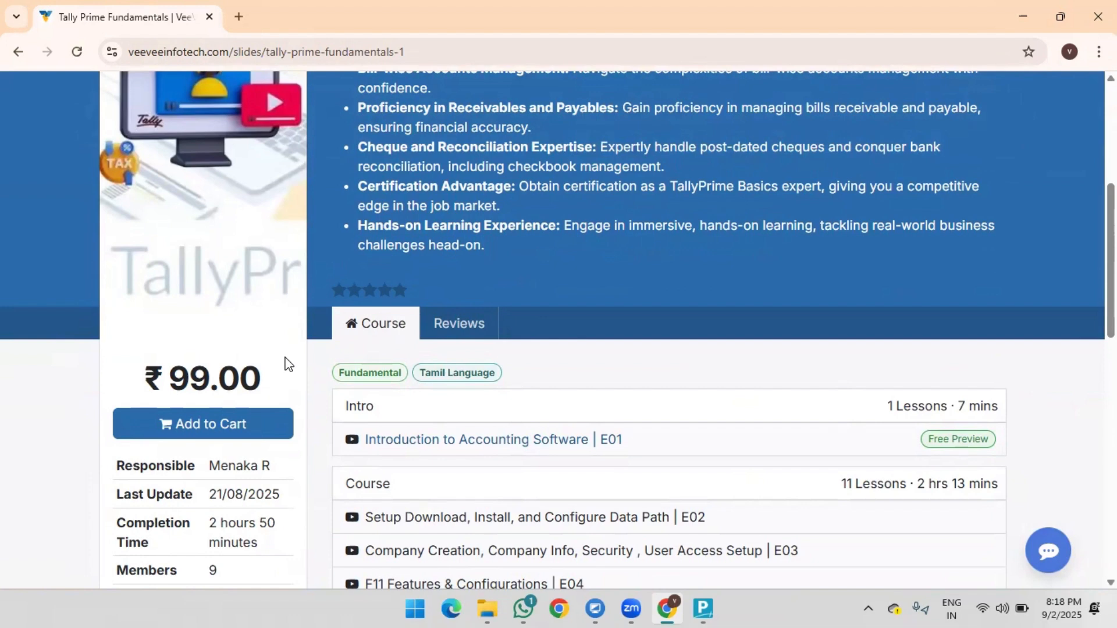
scroll(506, 366, "down", 3)
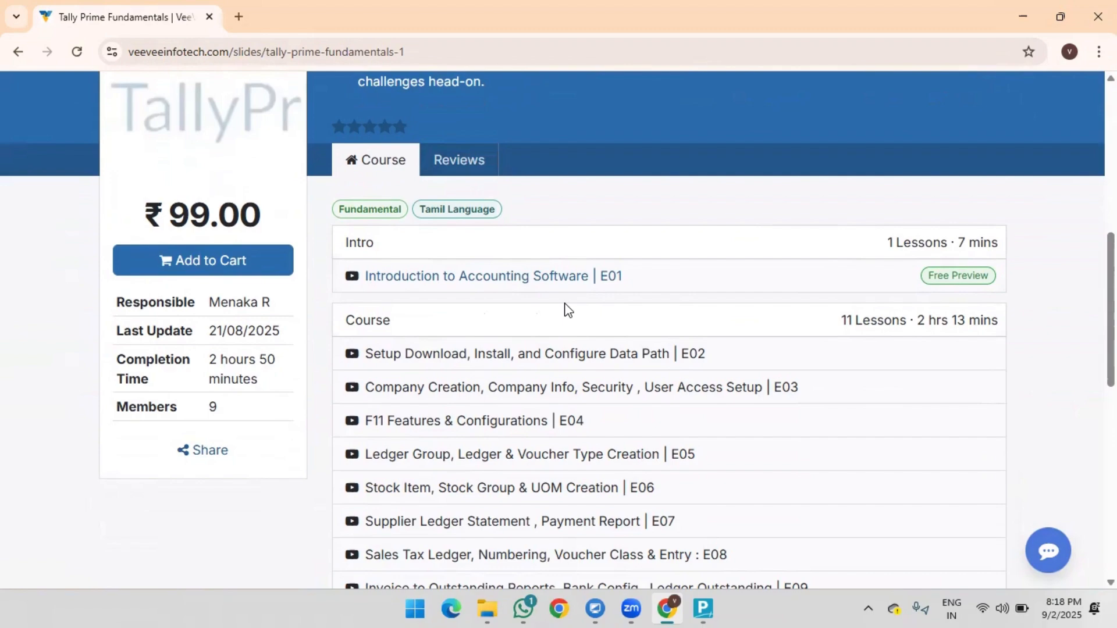
scroll(536, 235, "up", 9)
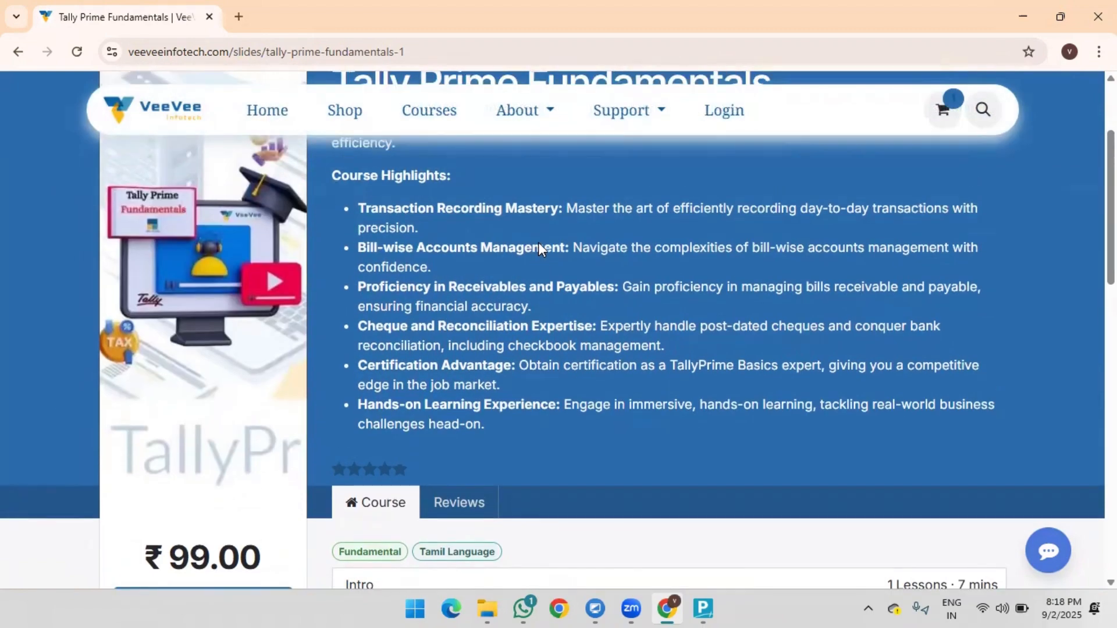
scroll(558, 316, "down", 8)
scroll(718, 347, "up", 8)
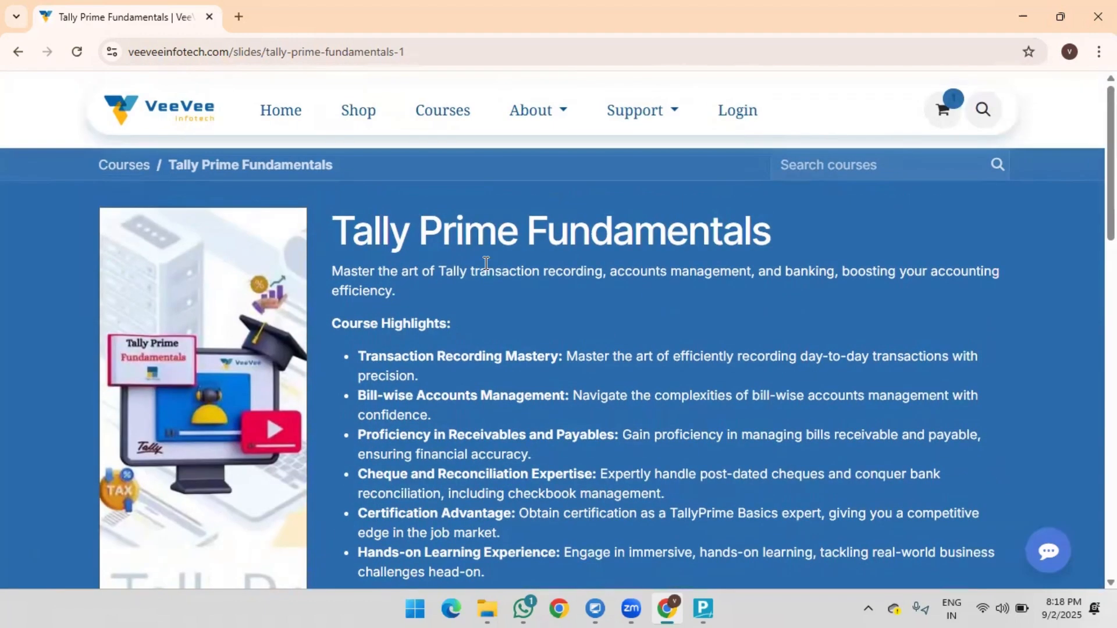